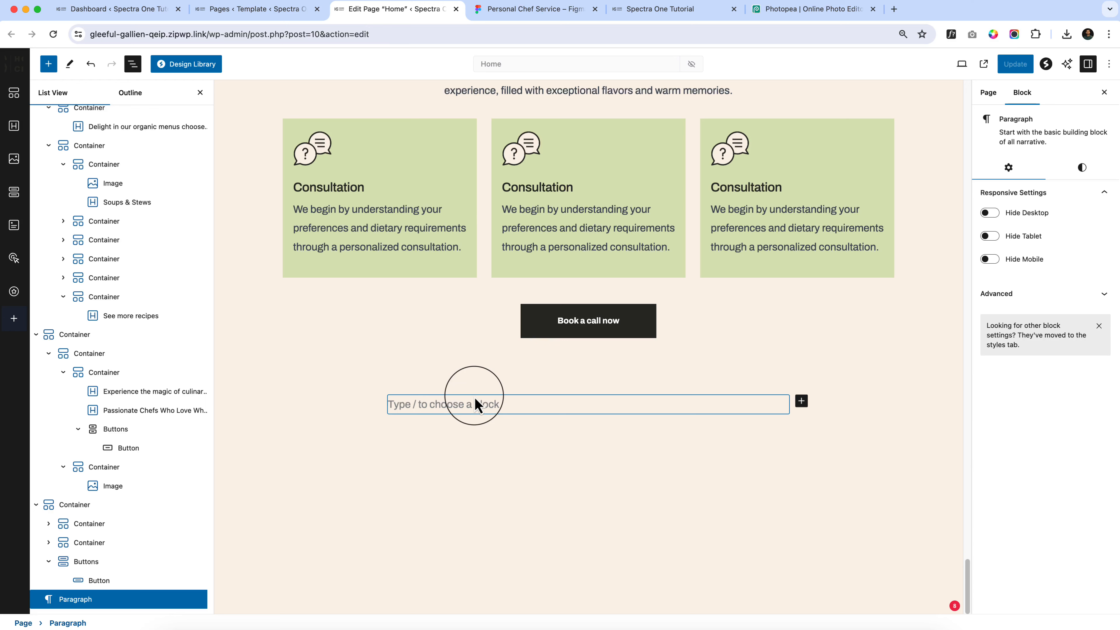
Step: Insert a Container block with two equal columns below the Book a call now button
type("/conta")
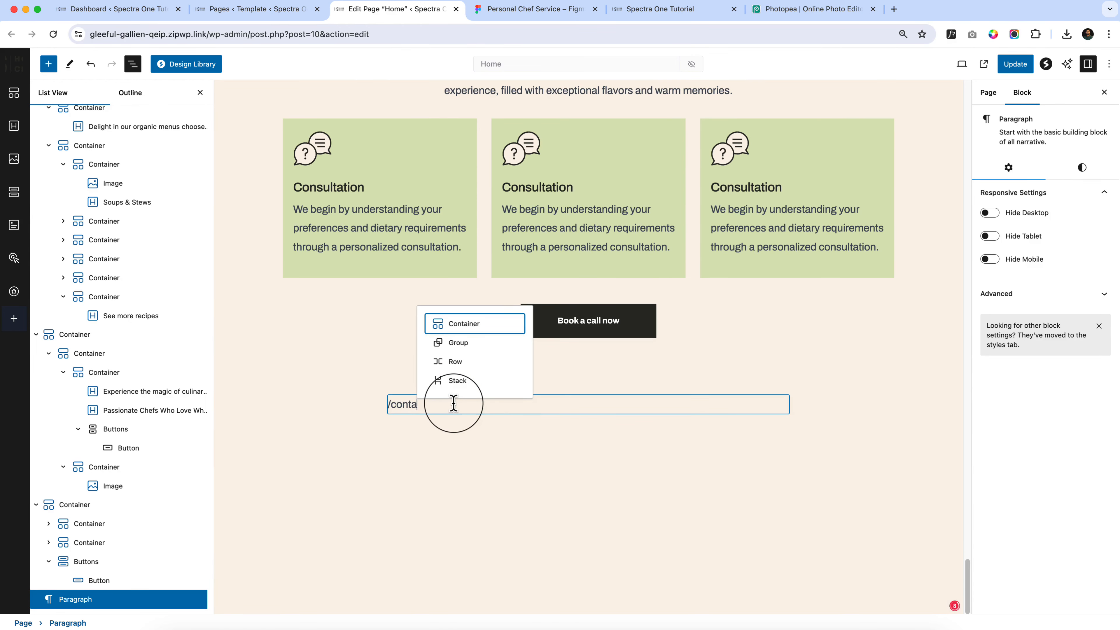
key("Return")
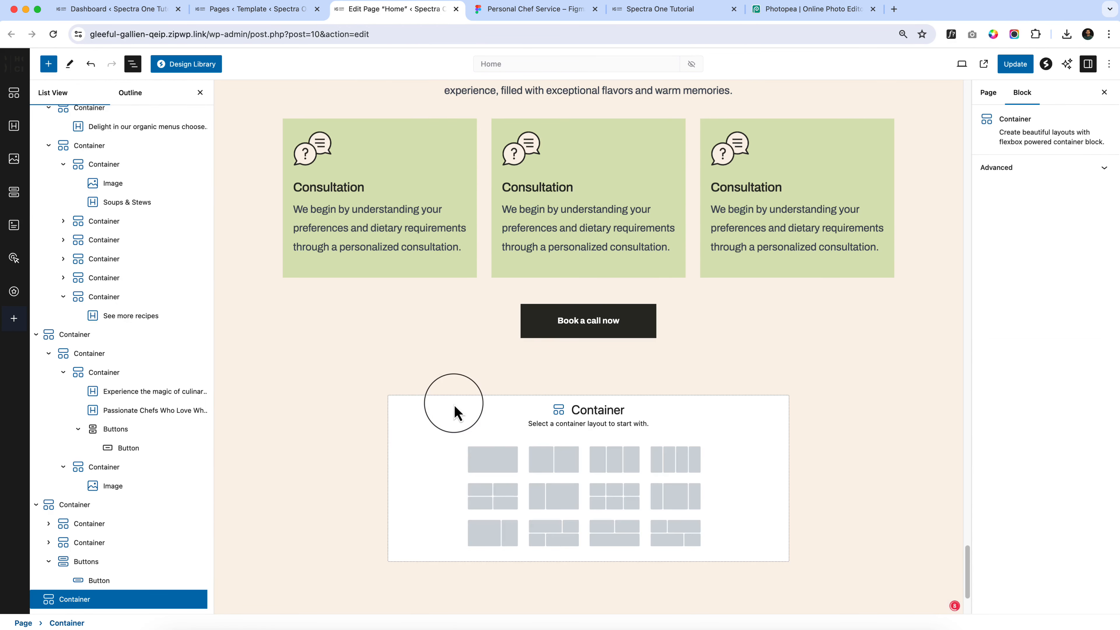
left_click(545, 459)
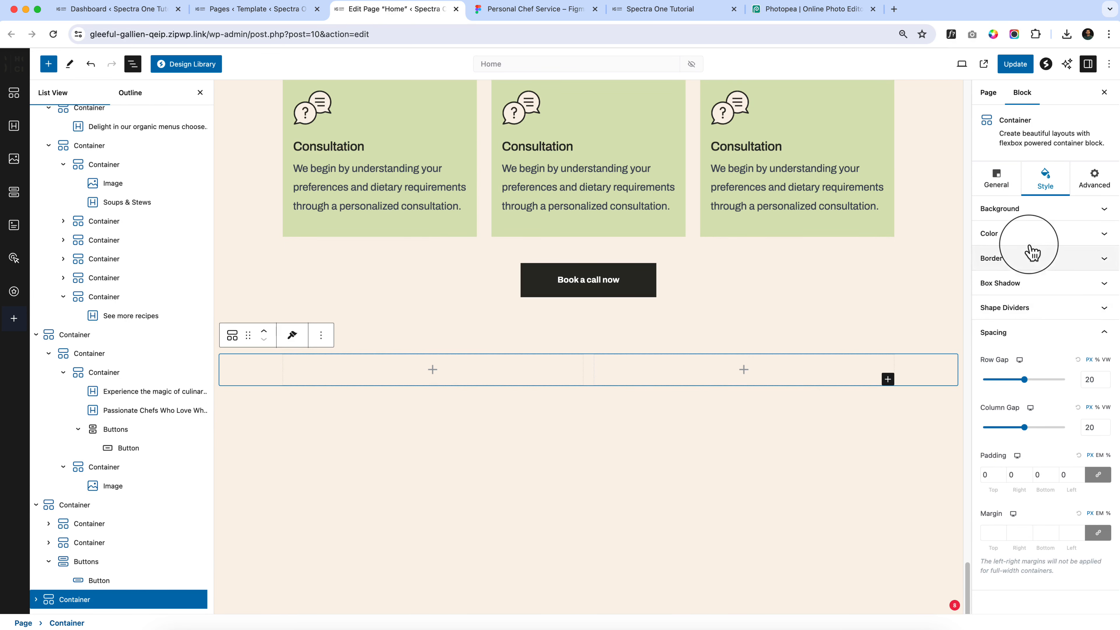
Step: Set the new container's padding to 20 px on the sides and 90 px at top and bottom, with the values unlinked
left_click(980, 468)
type("2")
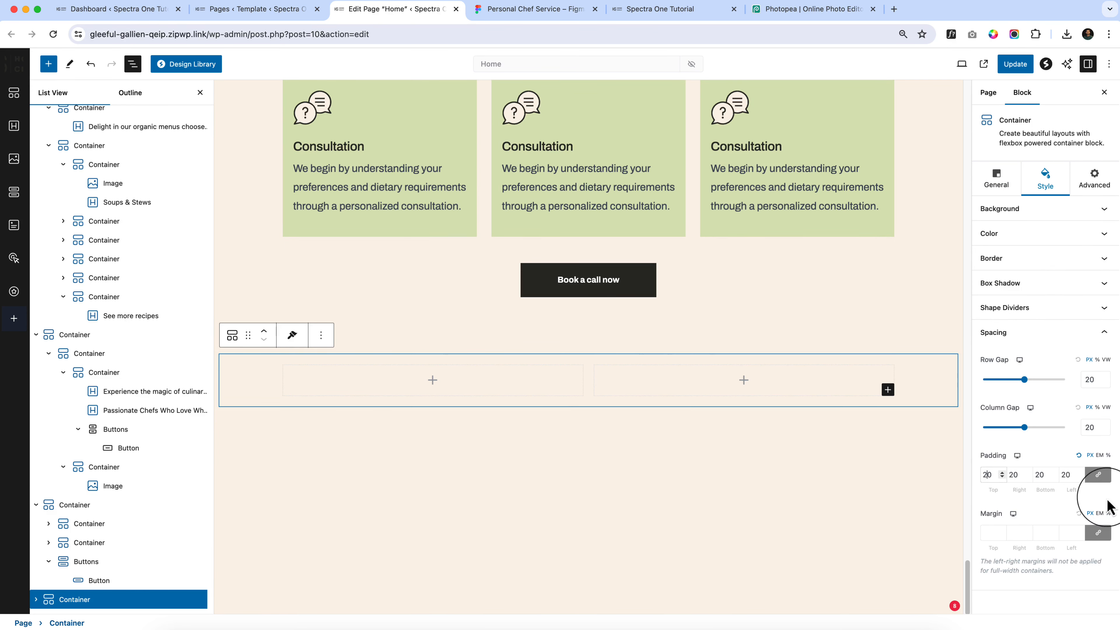
left_click(1103, 485)
double_click(990, 474)
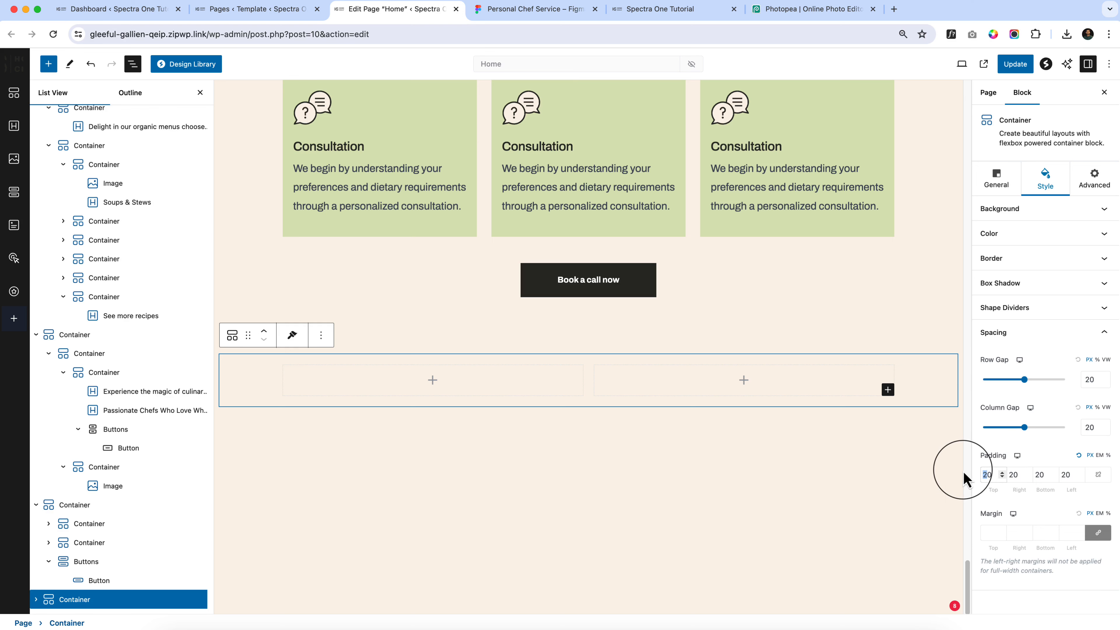
type("90")
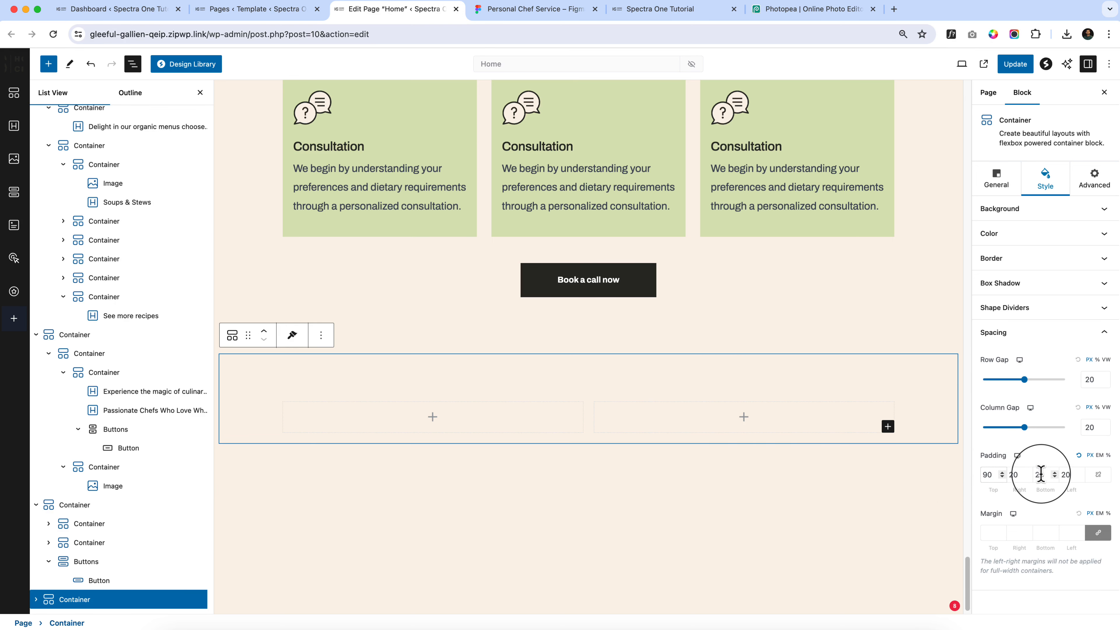
double_click(1041, 475)
type("90")
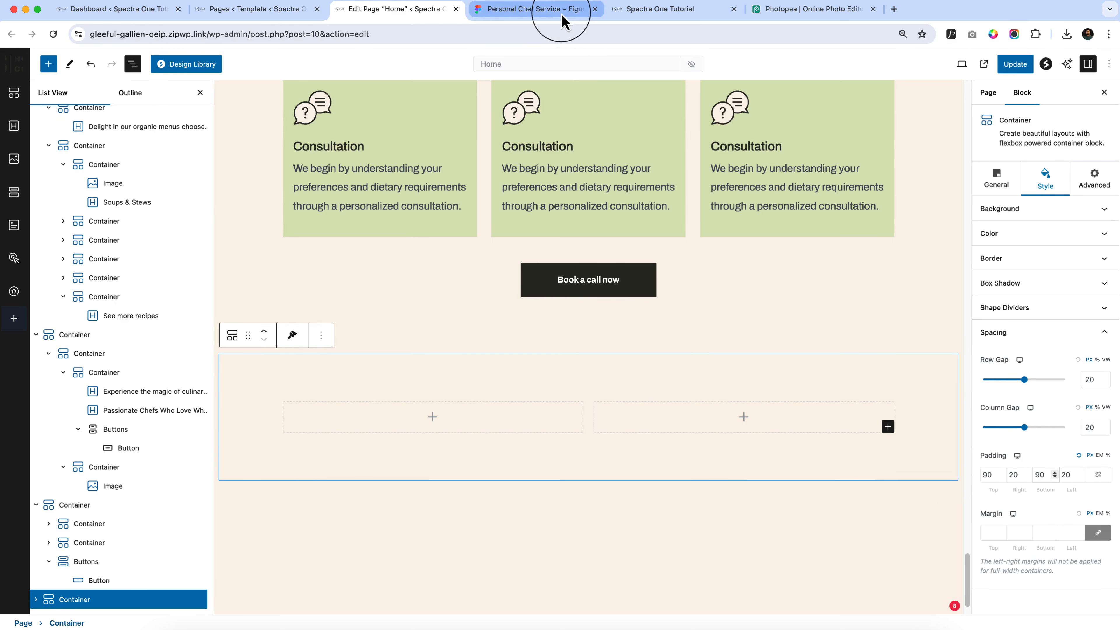
Step: Check the contact section in the Figma design and reset the container's padding to 0 on all sides
left_click(535, 9)
scroll(513, 309, "up", 5)
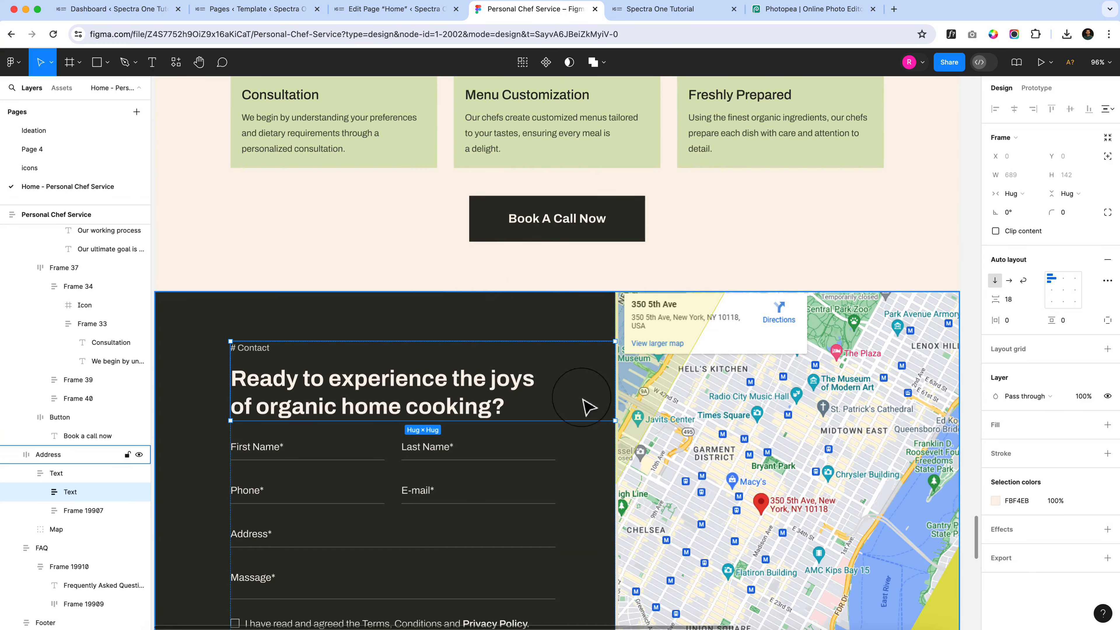
left_click(388, 9)
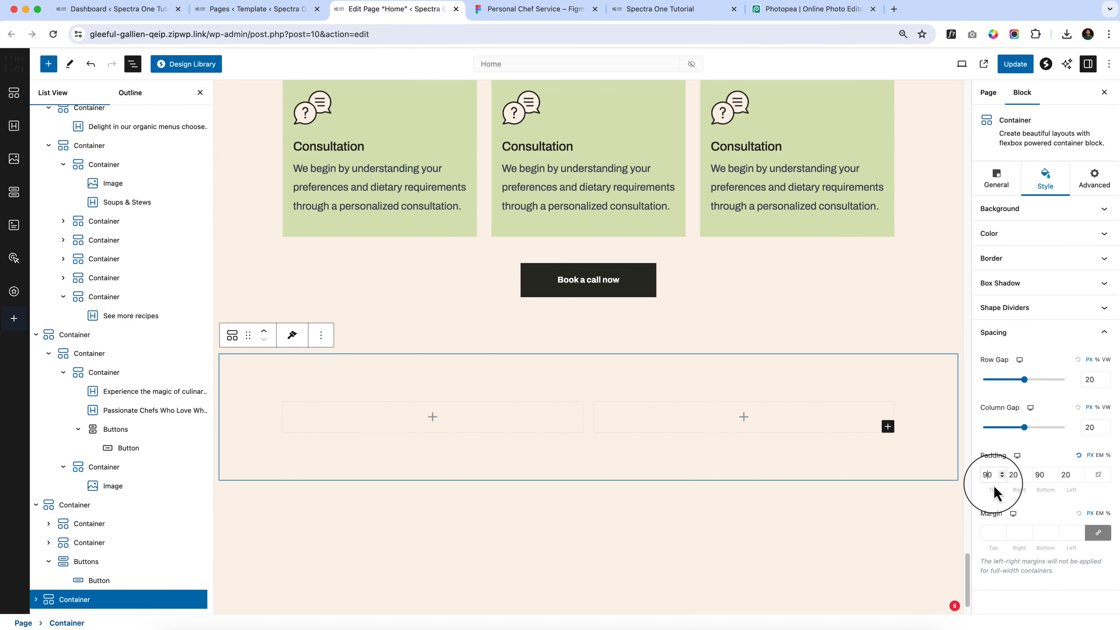
key("BackSpace")
key("BackSpace")
type("0")
left_click(1103, 476)
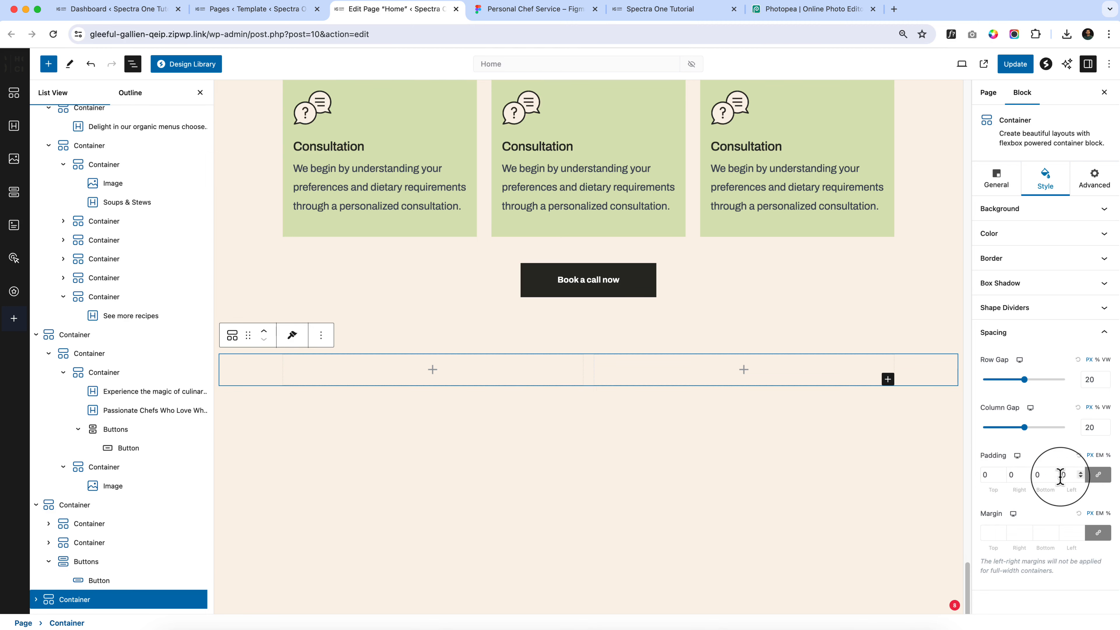
Step: Examine the contact section's heading, form and map layout in the Figma design, then return to the Home page editor
left_click(432, 369)
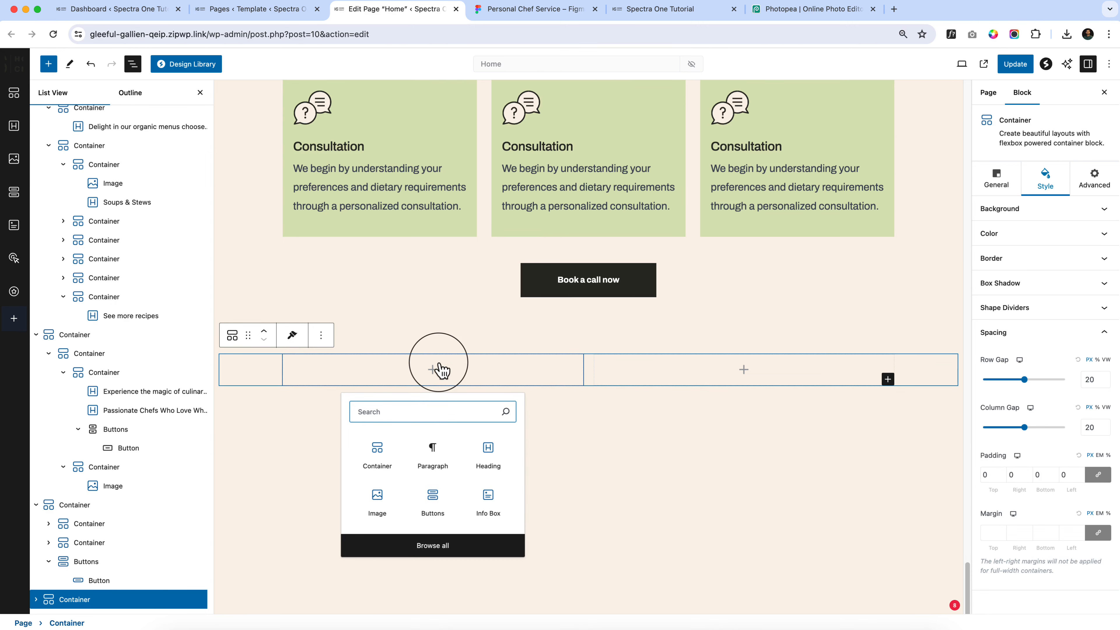
left_click(536, 8)
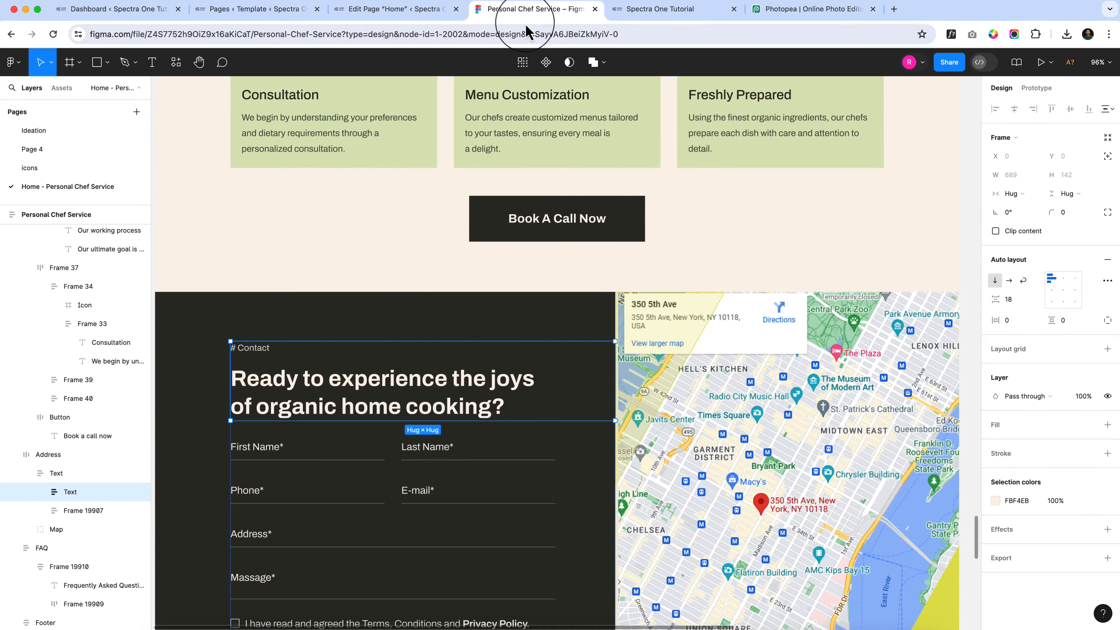
double_click(347, 401)
double_click(346, 401)
scroll(410, 482, "down", 5)
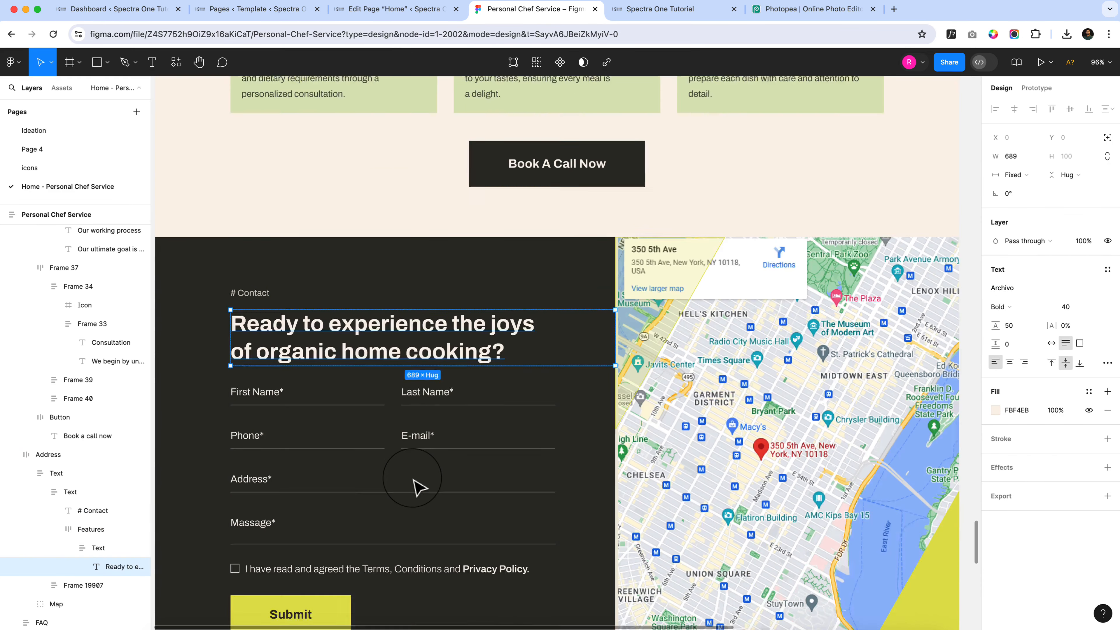
left_click(397, 9)
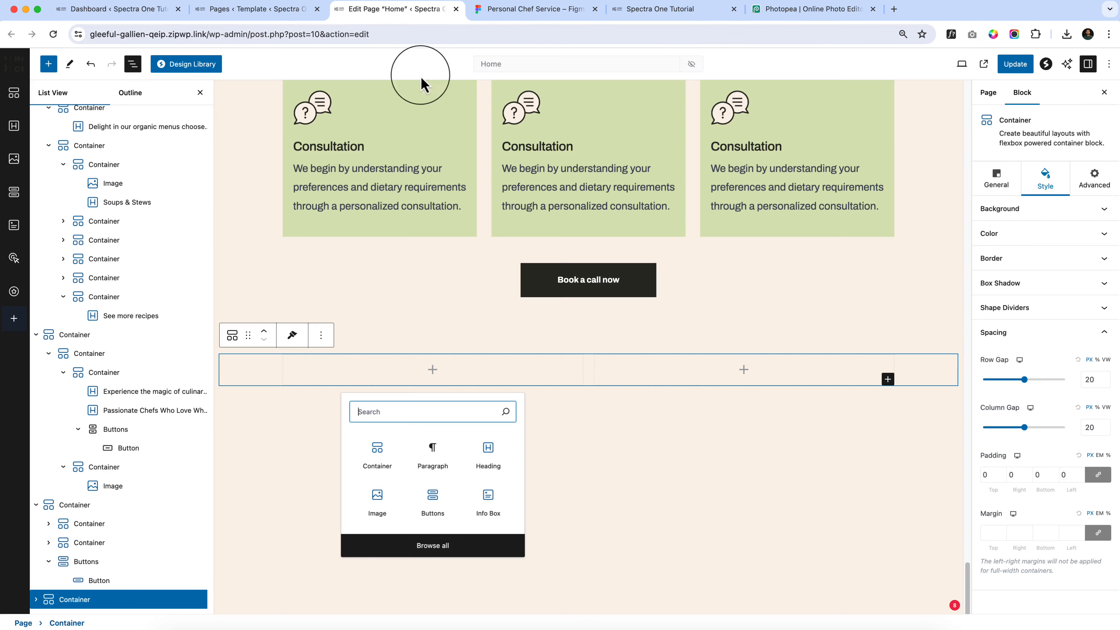
left_click(624, 451)
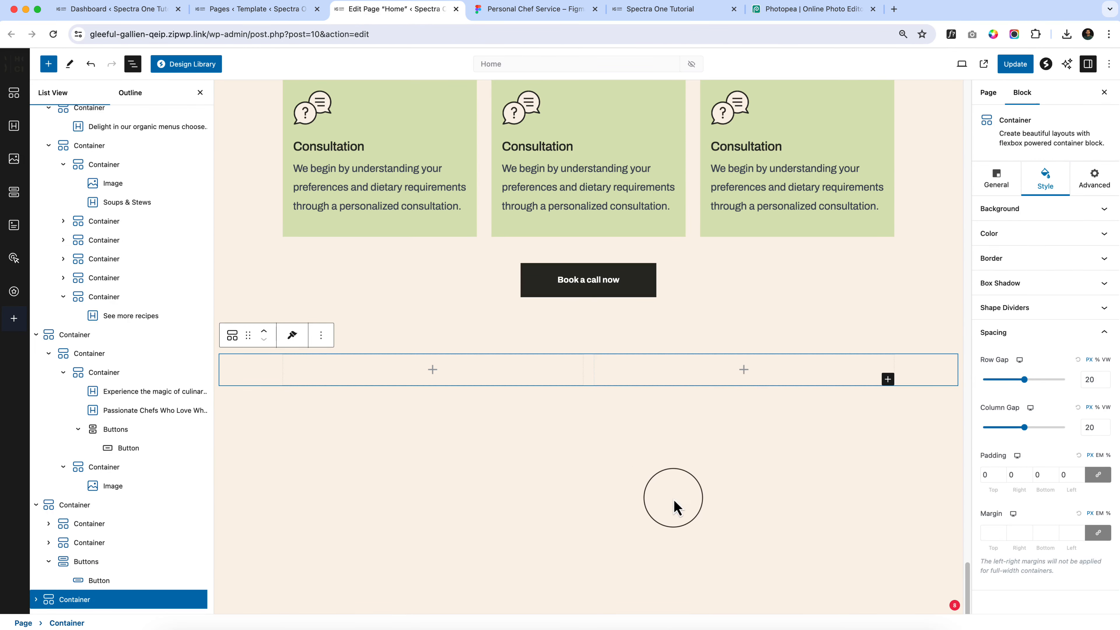
left_click(673, 499)
Step: Add a Google Maps block to the container's second column and set its height to 705
left_click(744, 372)
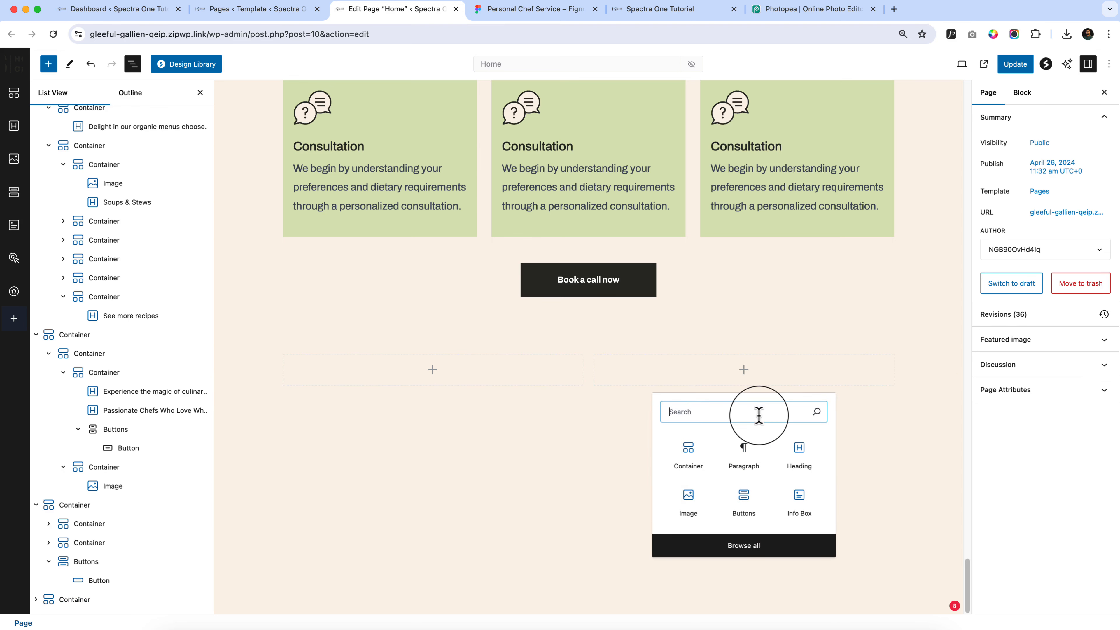
type("maps")
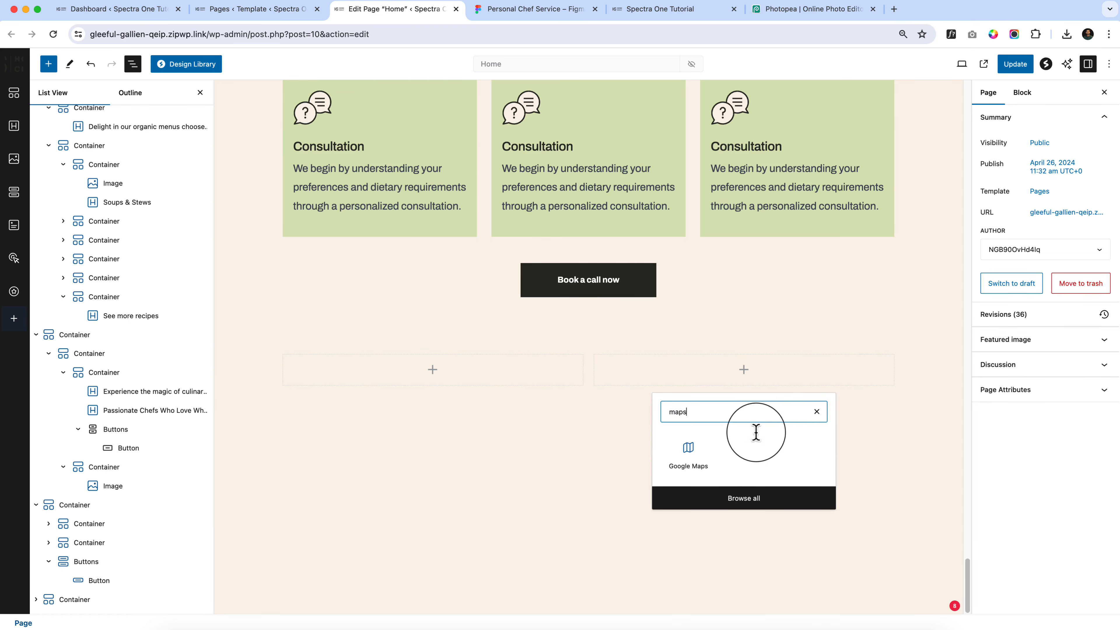
left_click(686, 454)
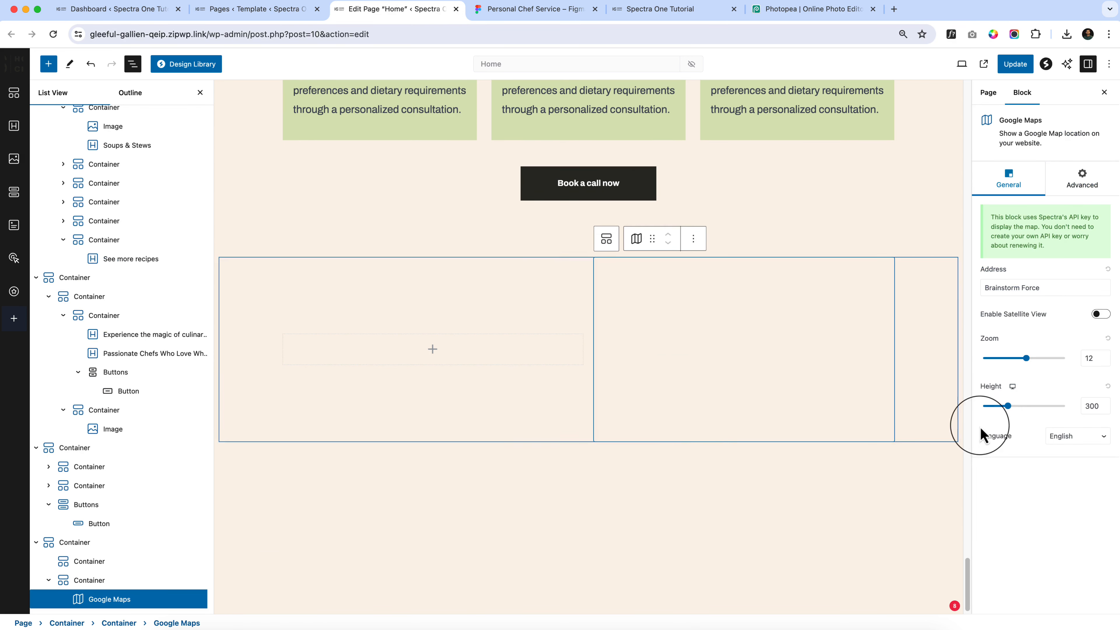
left_click_drag(1008, 406, 1040, 408)
scroll(728, 389, "down", 1)
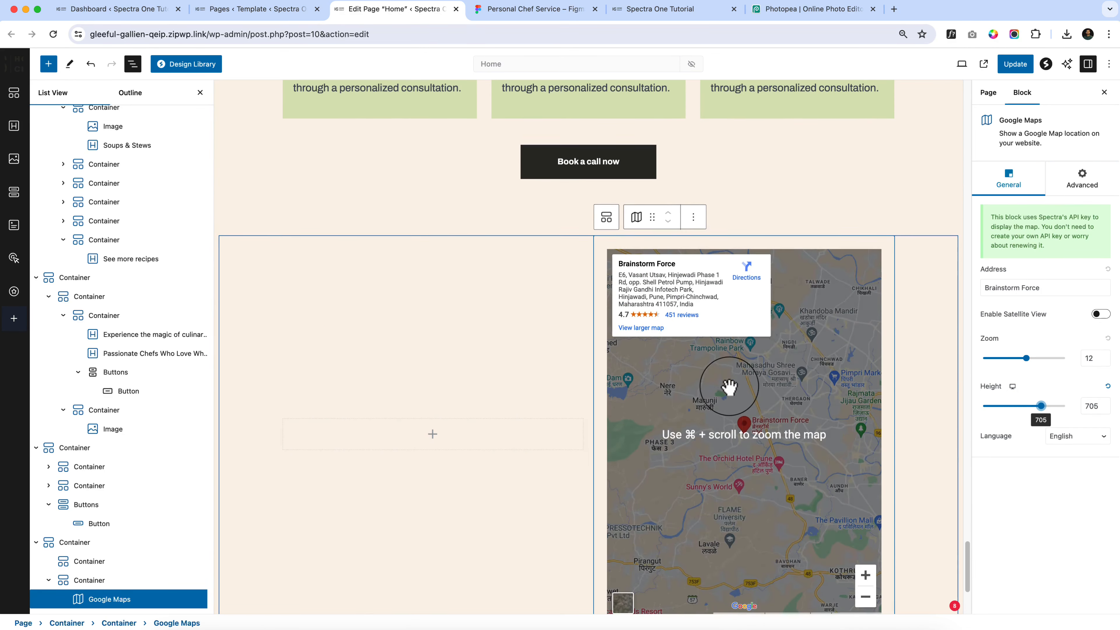
scroll(729, 387, "down", 3)
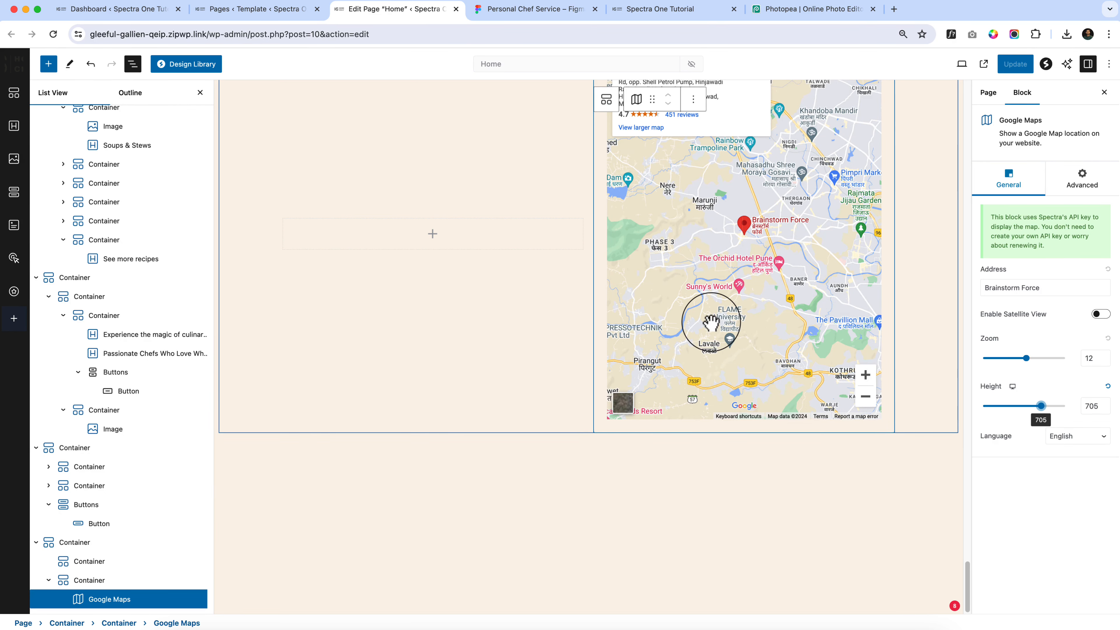
scroll(593, 248, "up", 3)
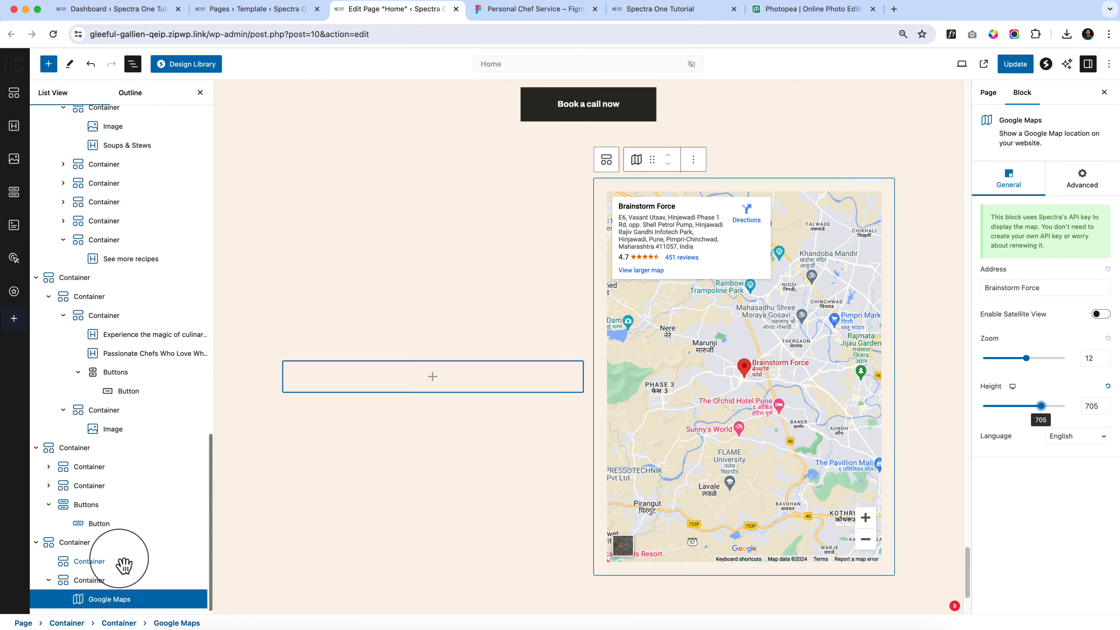
Step: Review the spacing of the map's parent container and the advanced options of the Google Maps block
left_click(120, 580)
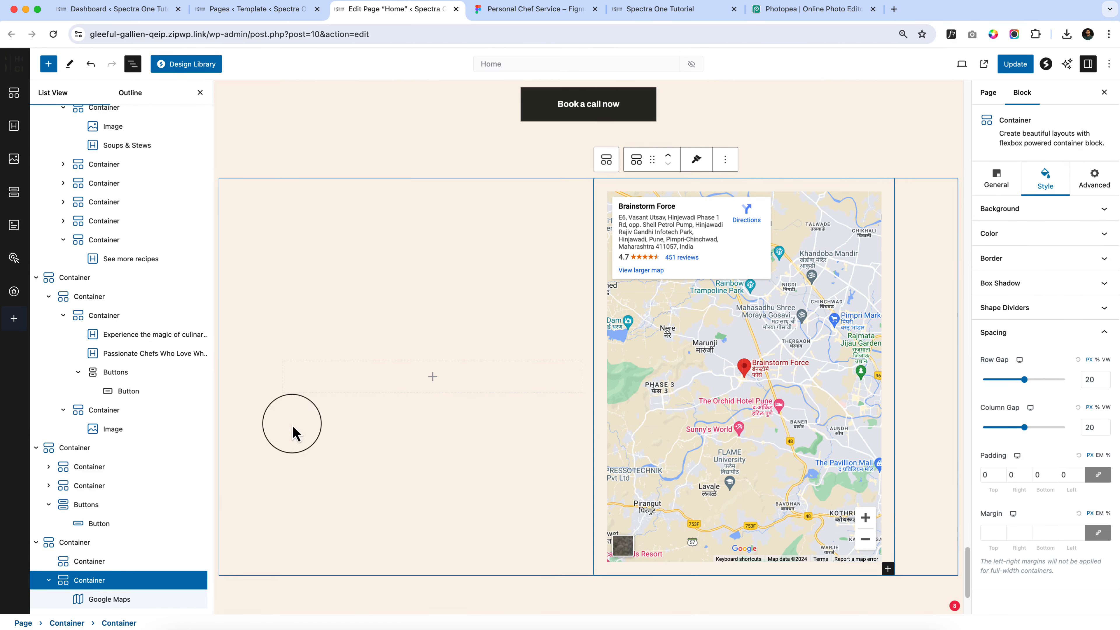
left_click(110, 599)
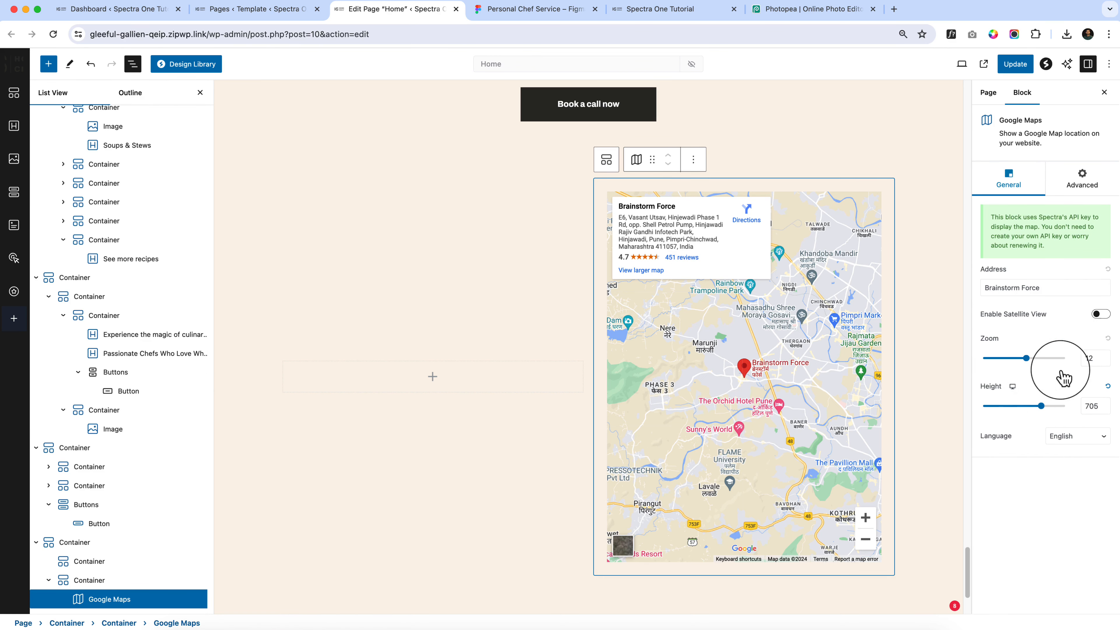
left_click(1071, 189)
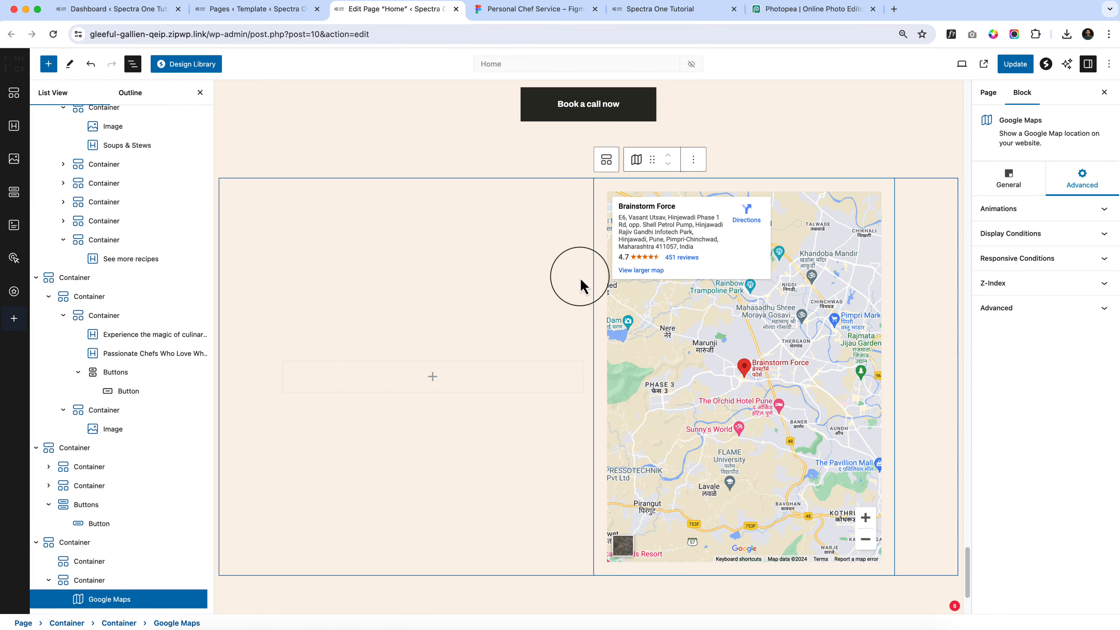
Step: Add a Heading block to the empty first column with the Figma text "Ready to experience the joys of organic home cooking?"
left_click(432, 377)
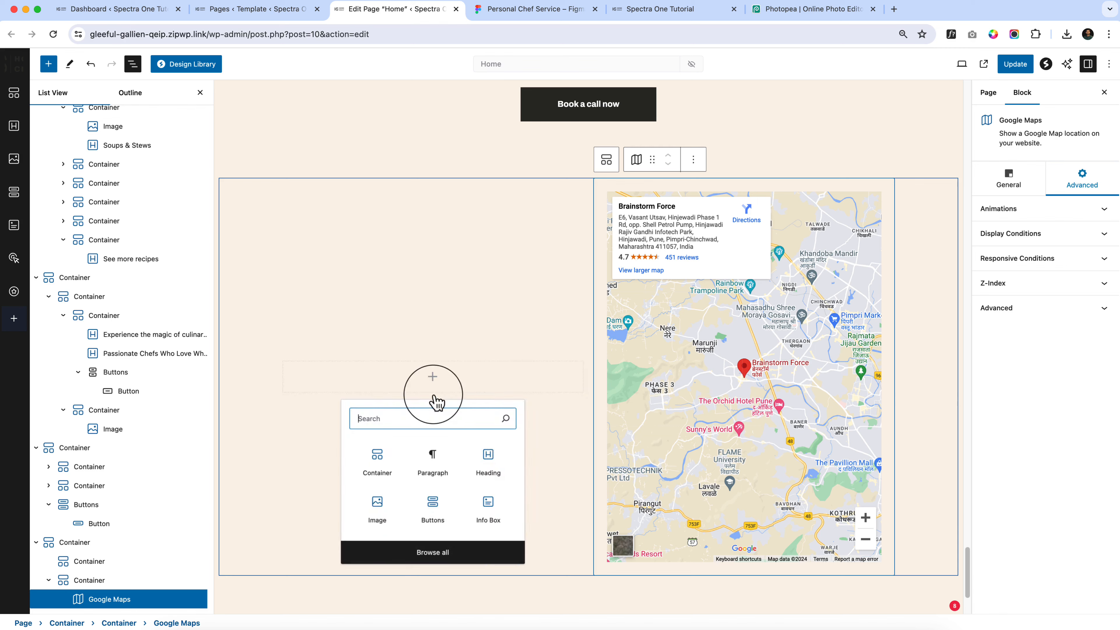
left_click(488, 457)
left_click(536, 9)
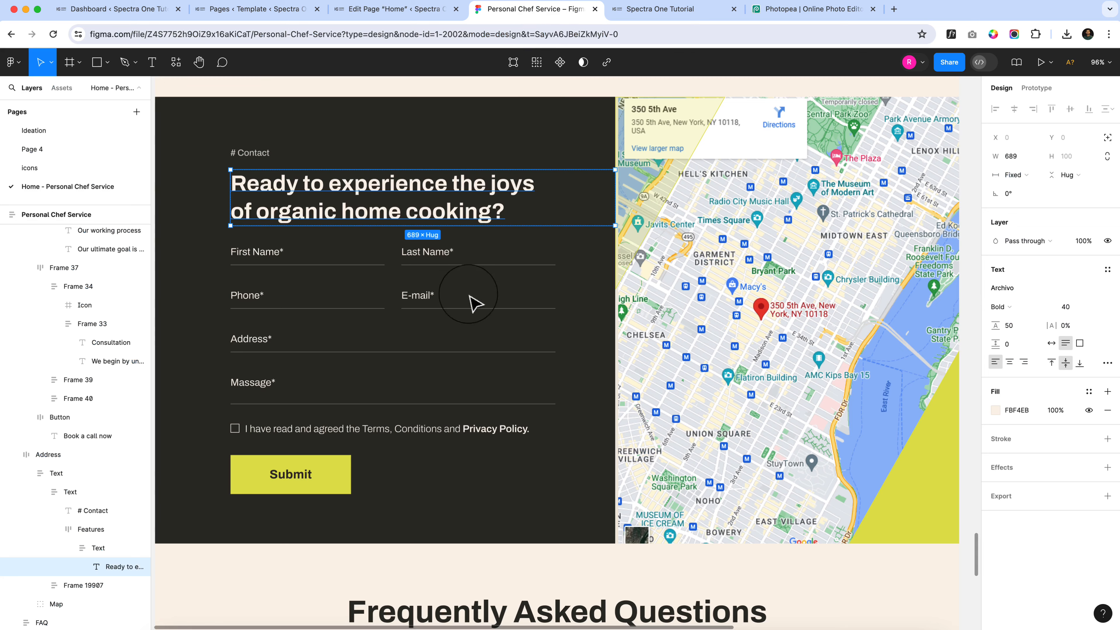
double_click(372, 207)
triple_click(375, 190)
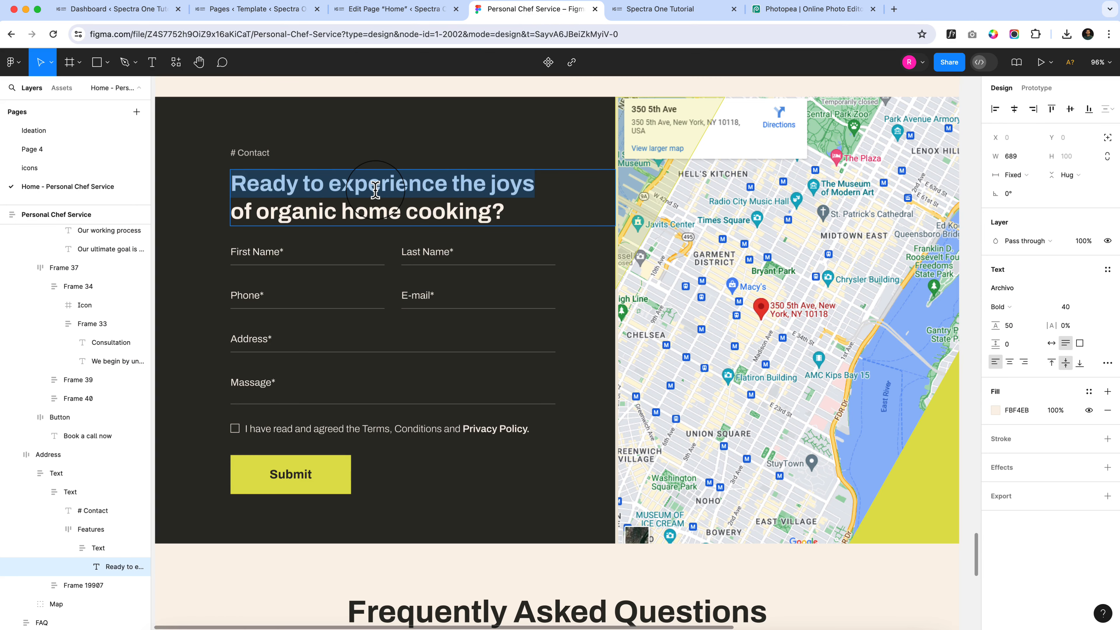
key("super+a")
key("super+c")
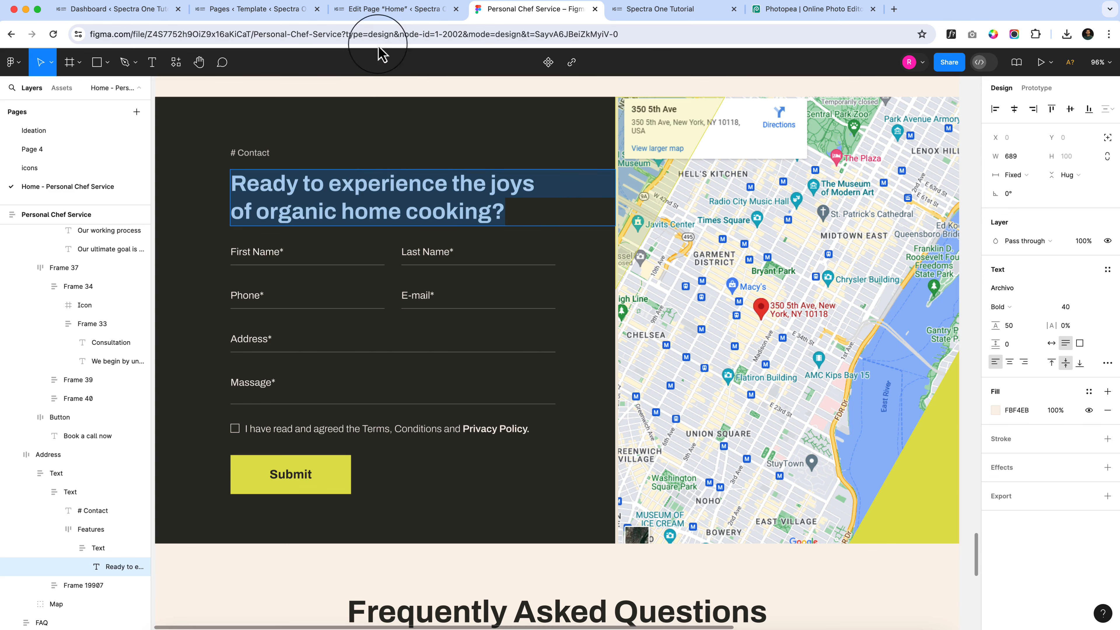
left_click(388, 10)
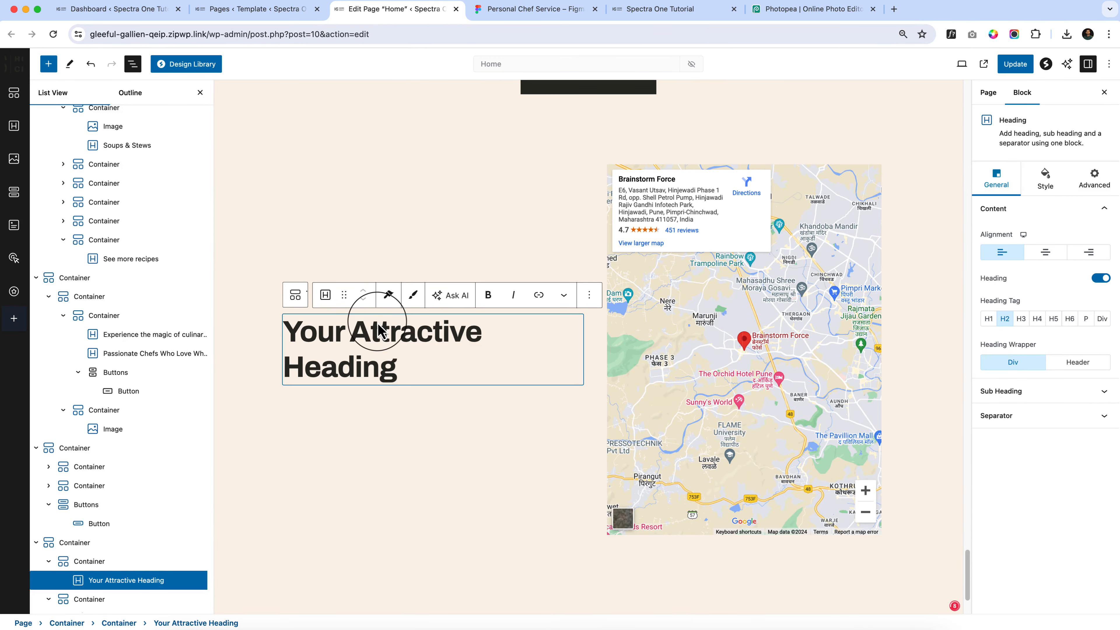
triple_click(377, 321)
key("super+v")
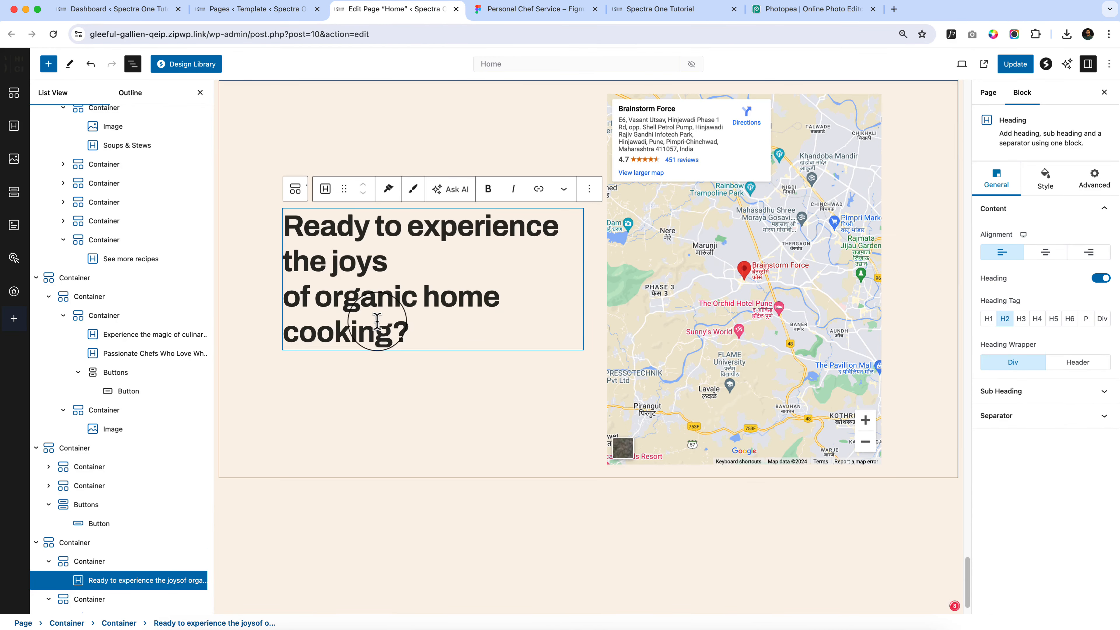
Step: Compare the contact heading's typography in Figma with the site-wide heading styles in the template editor
left_click(542, 11)
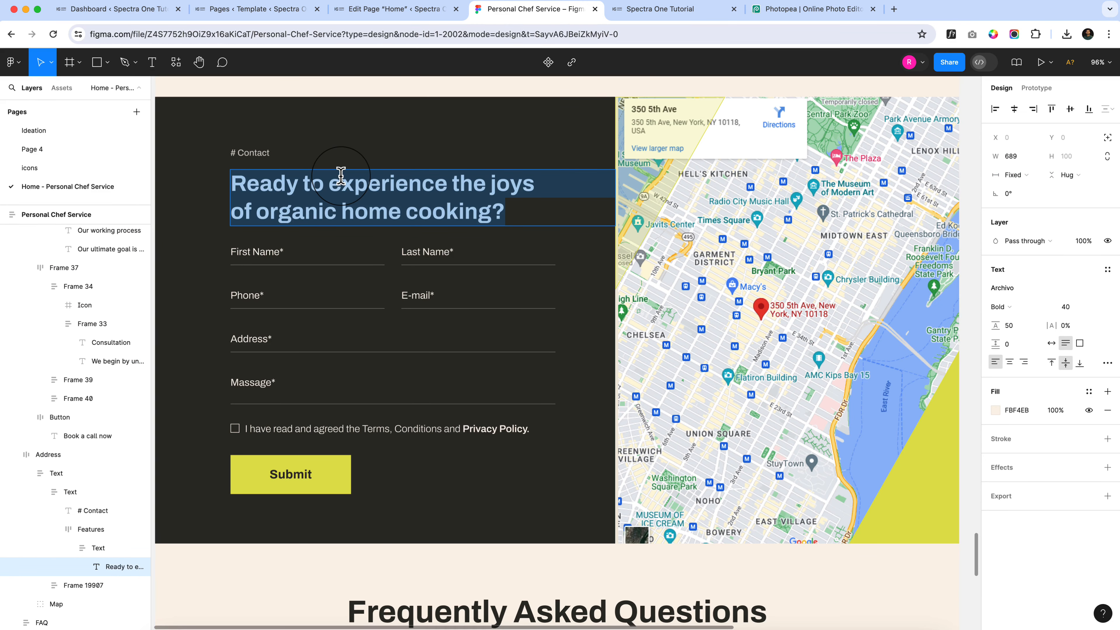
left_click(231, 10)
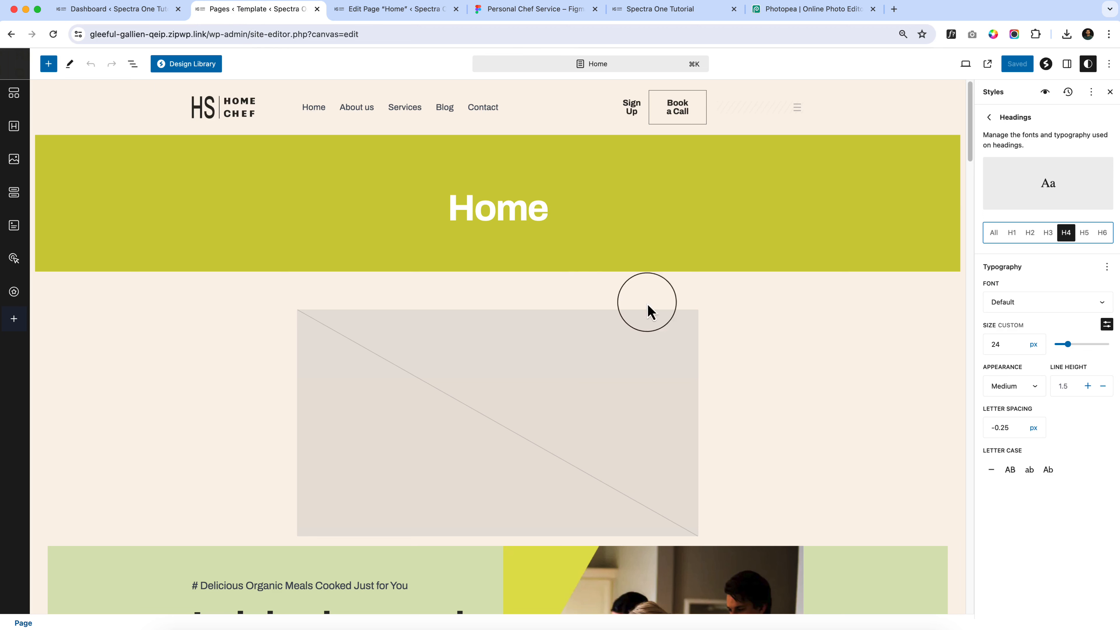
left_click(1029, 236)
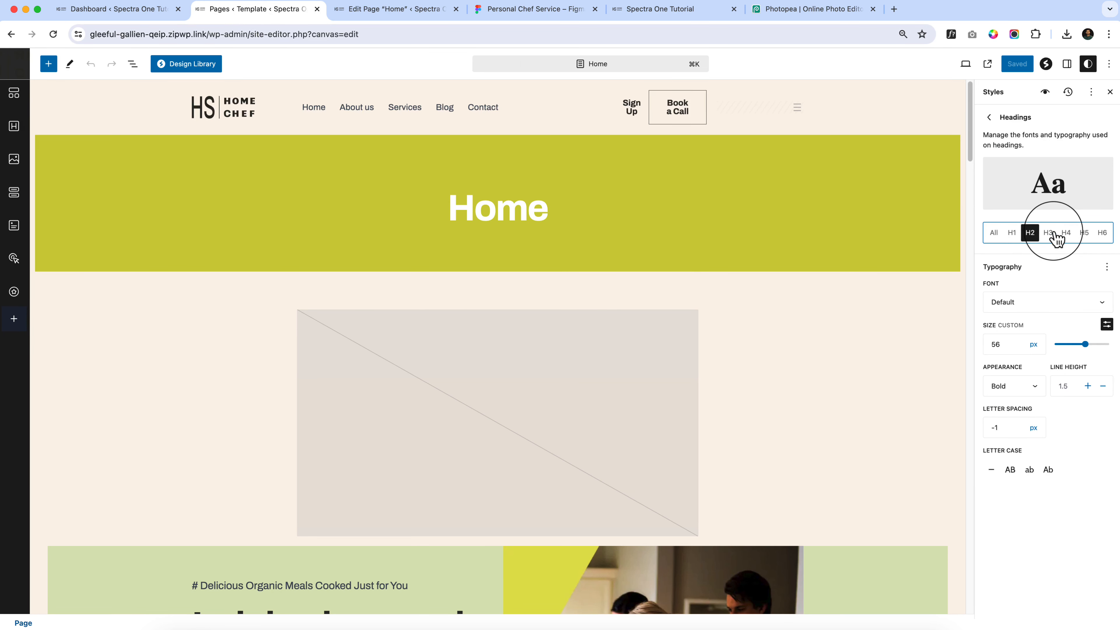
left_click(1041, 235)
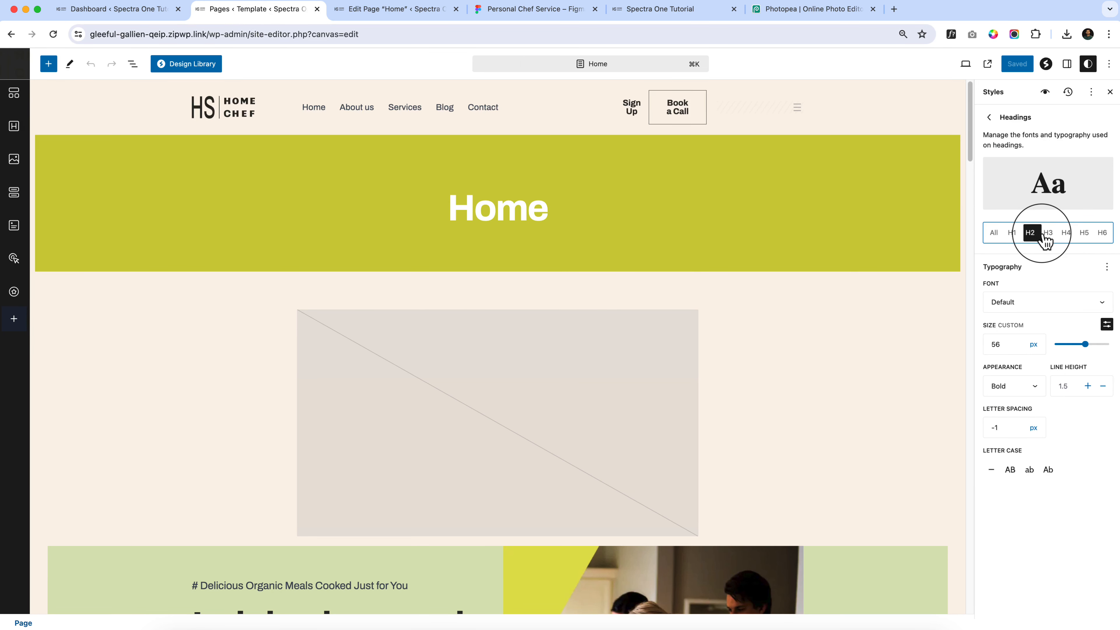
left_click(410, 14)
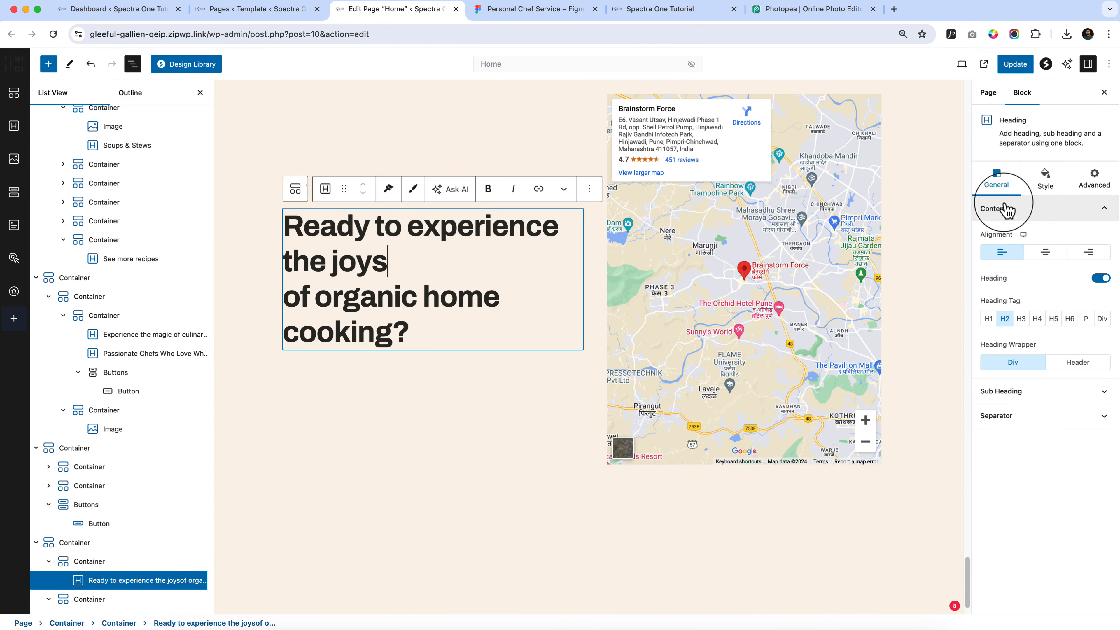
Step: Set the contact heading's font size to 40 px
left_click(1045, 181)
left_click(1103, 310)
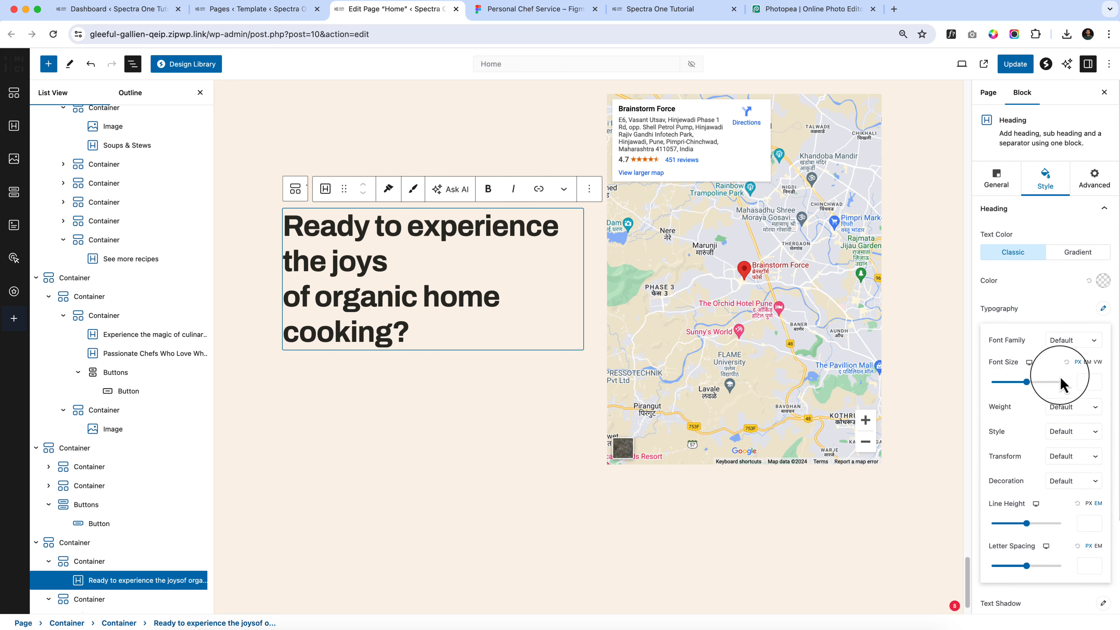
left_click(1086, 382)
type("40")
Step: Enable a sub heading for the contact heading with the Figma text "# Contact" and position it above the heading
left_click(563, 15)
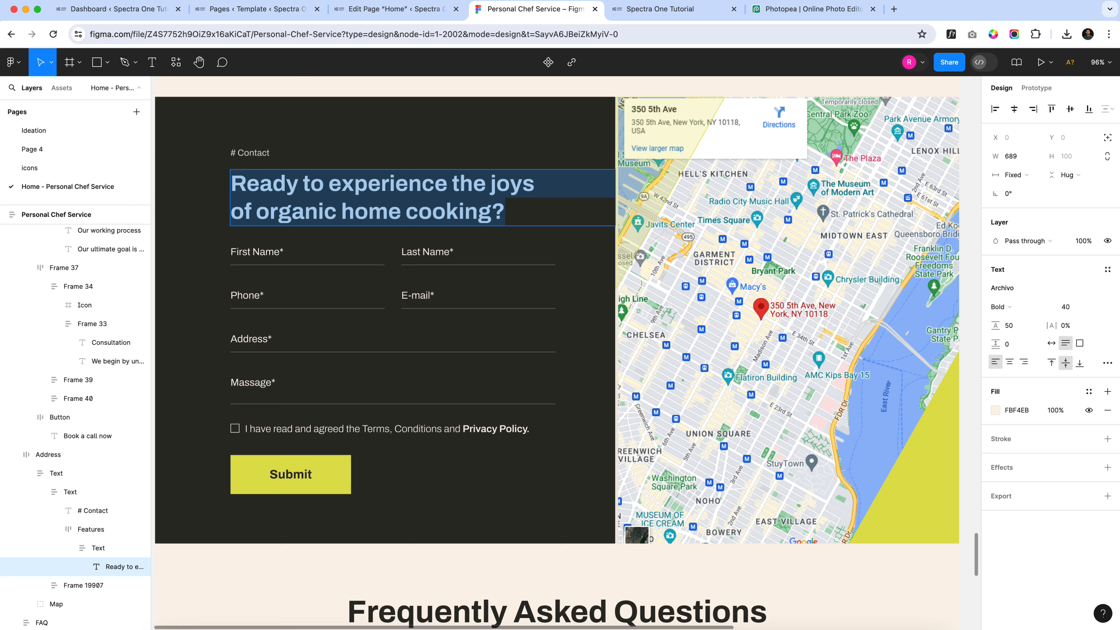
double_click(245, 154)
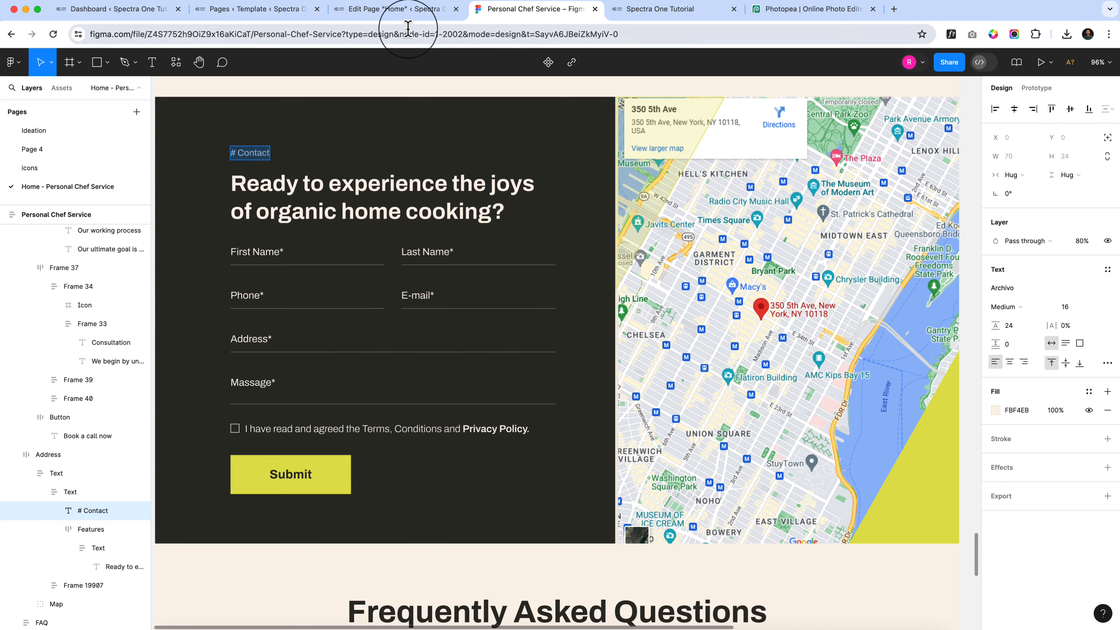
left_click(407, 15)
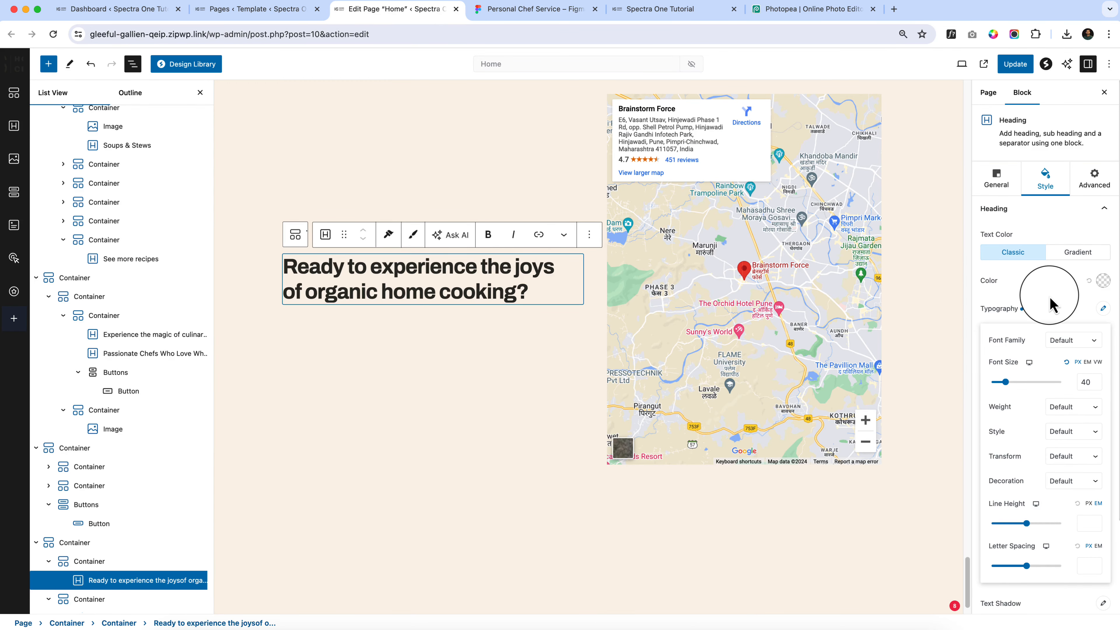
left_click(1013, 254)
left_click(996, 180)
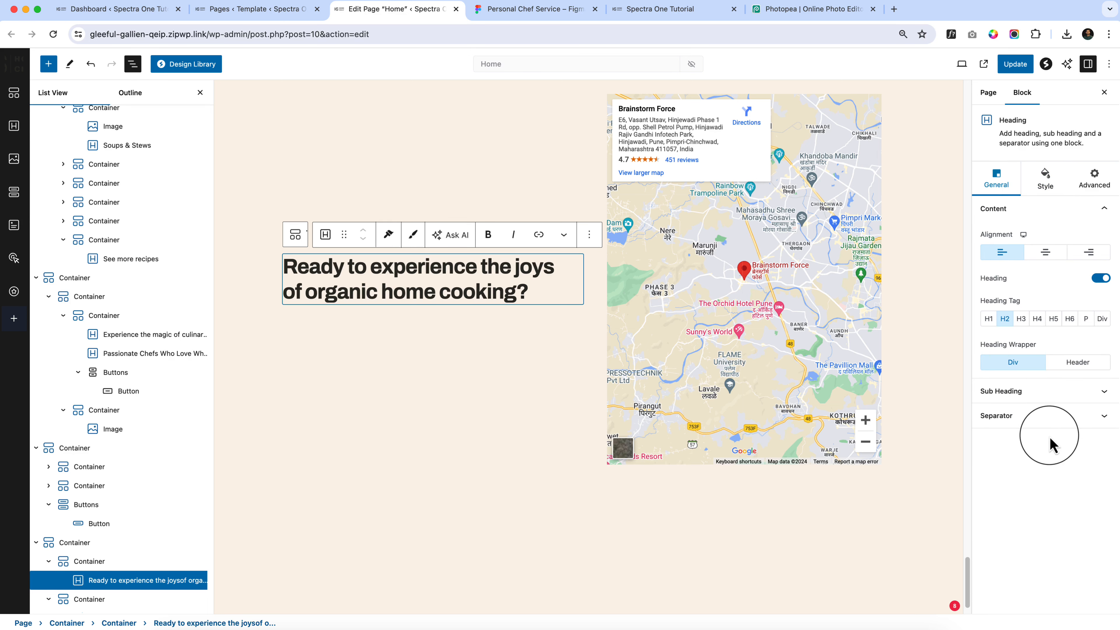
left_click(1042, 391)
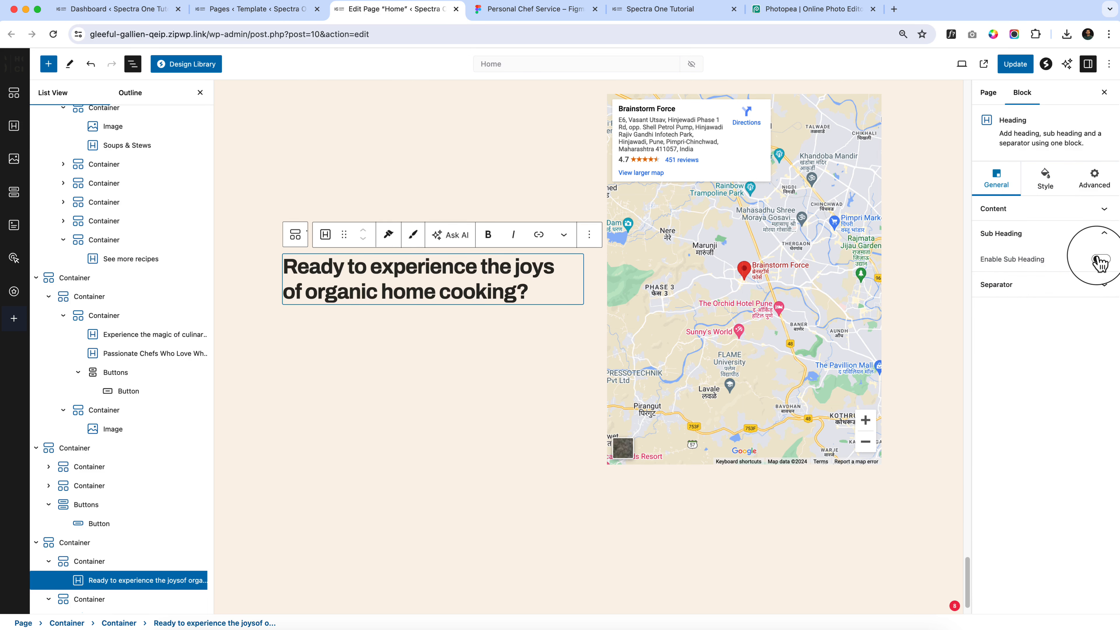
left_click(1100, 259)
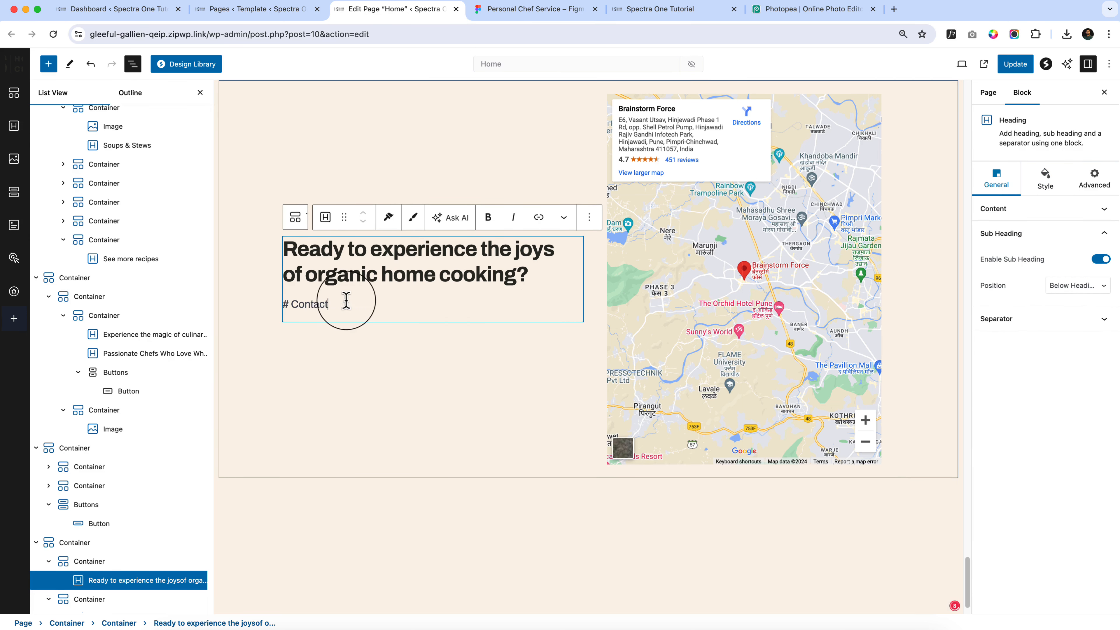
left_click(1078, 286)
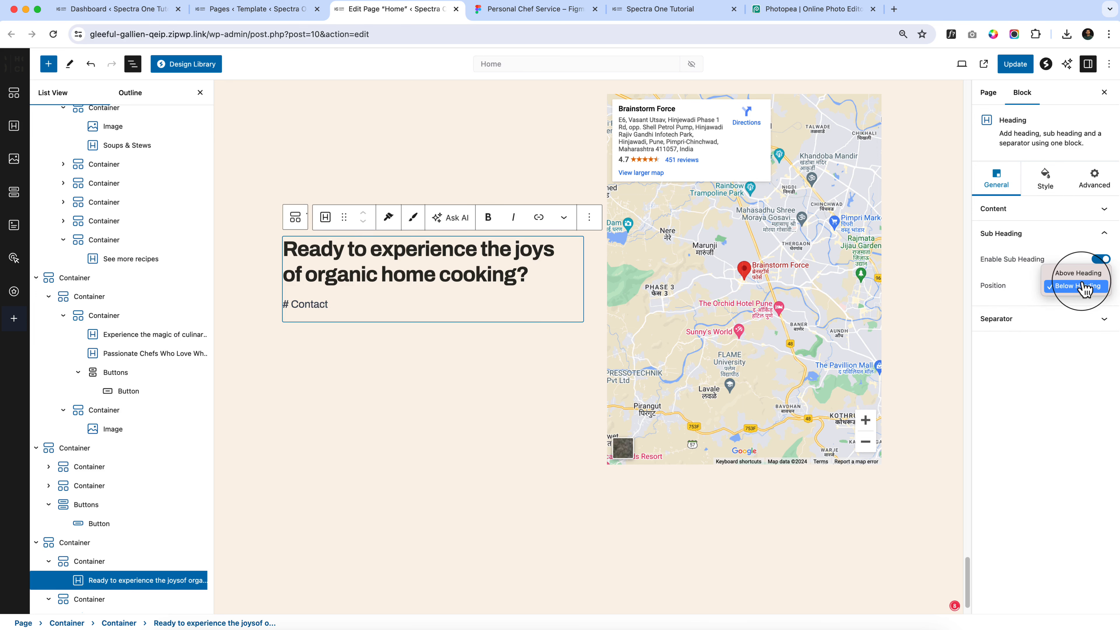
left_click(1078, 273)
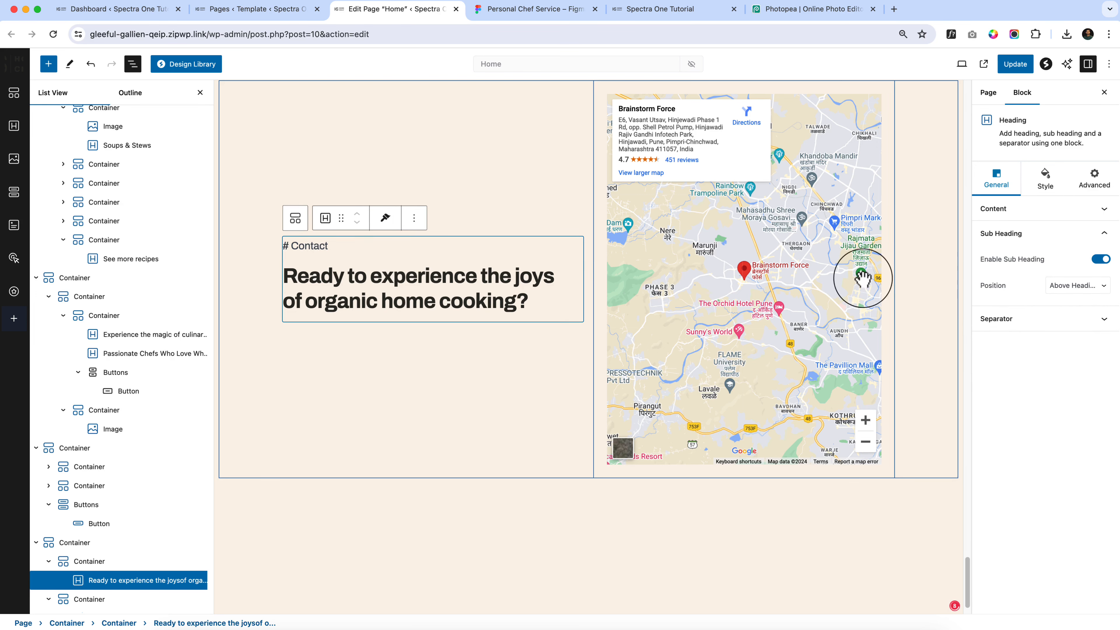
Step: Give the contact section's outer container the near-black palette colour as background, following the Figma design
left_click(534, 9)
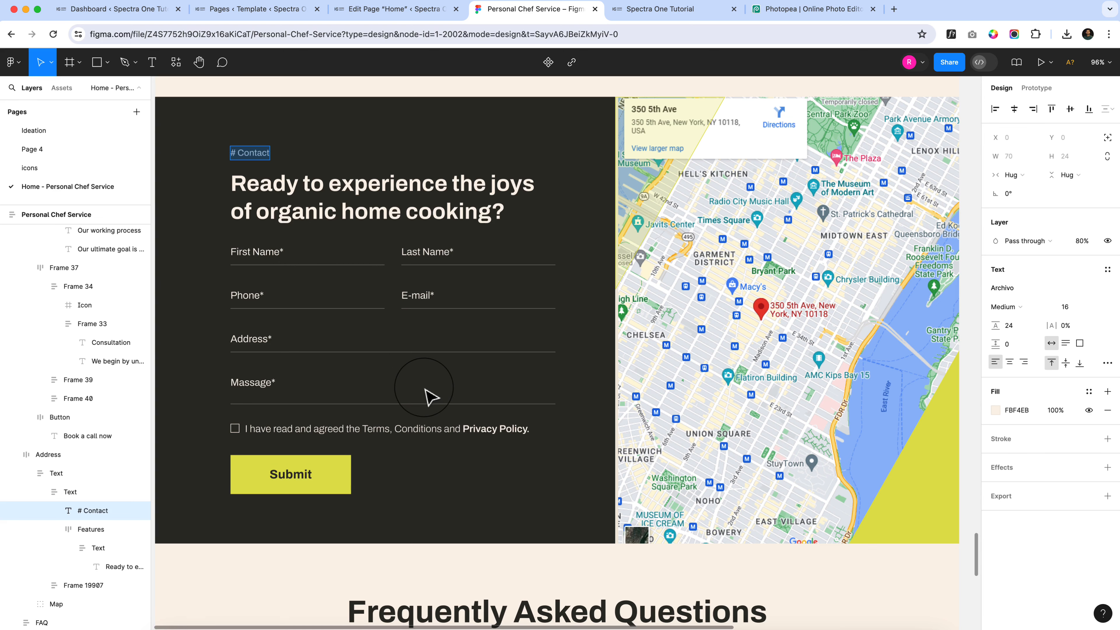
left_click(410, 10)
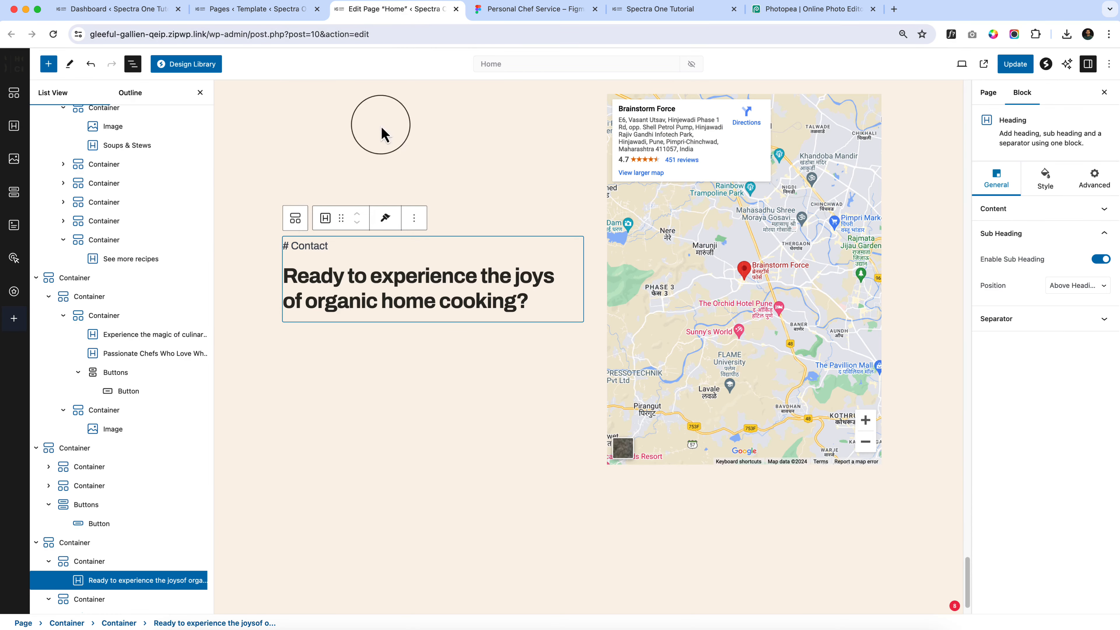
left_click(533, 187)
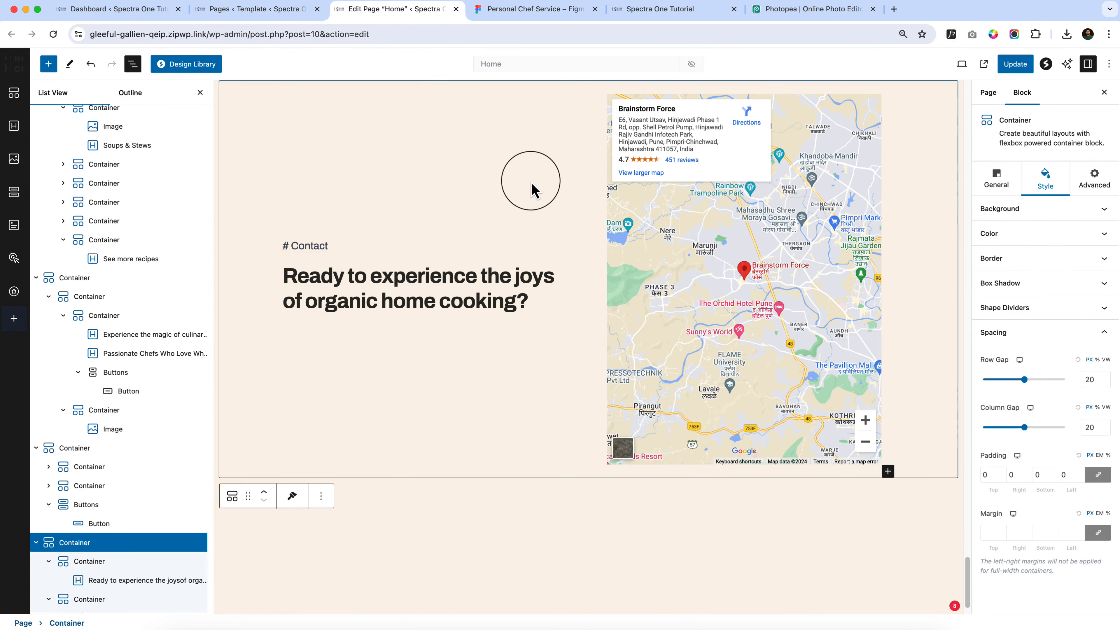
left_click(1045, 179)
left_click(1054, 238)
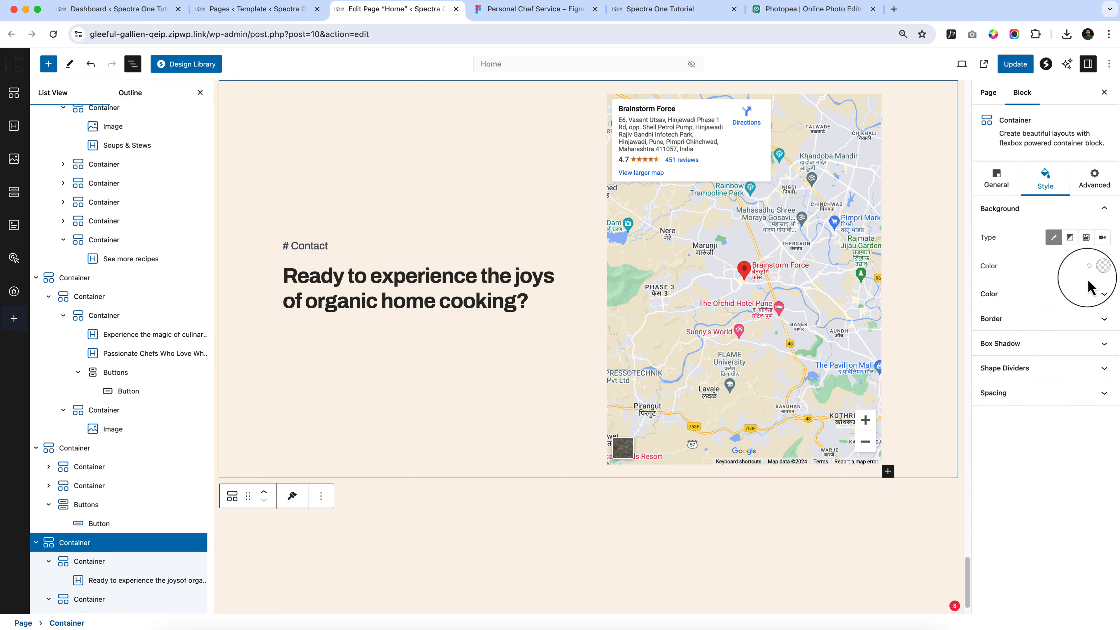
left_click(1103, 265)
left_click(1060, 489)
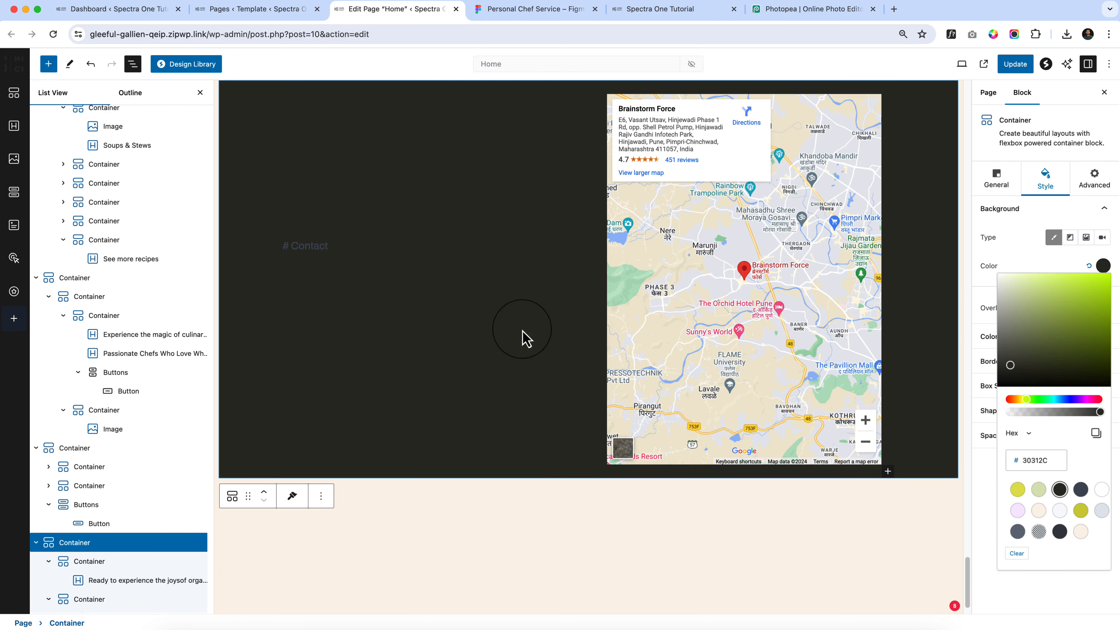
Step: Set the text colour of both the contact heading and its sub heading to white
left_click(460, 288)
left_click(1043, 186)
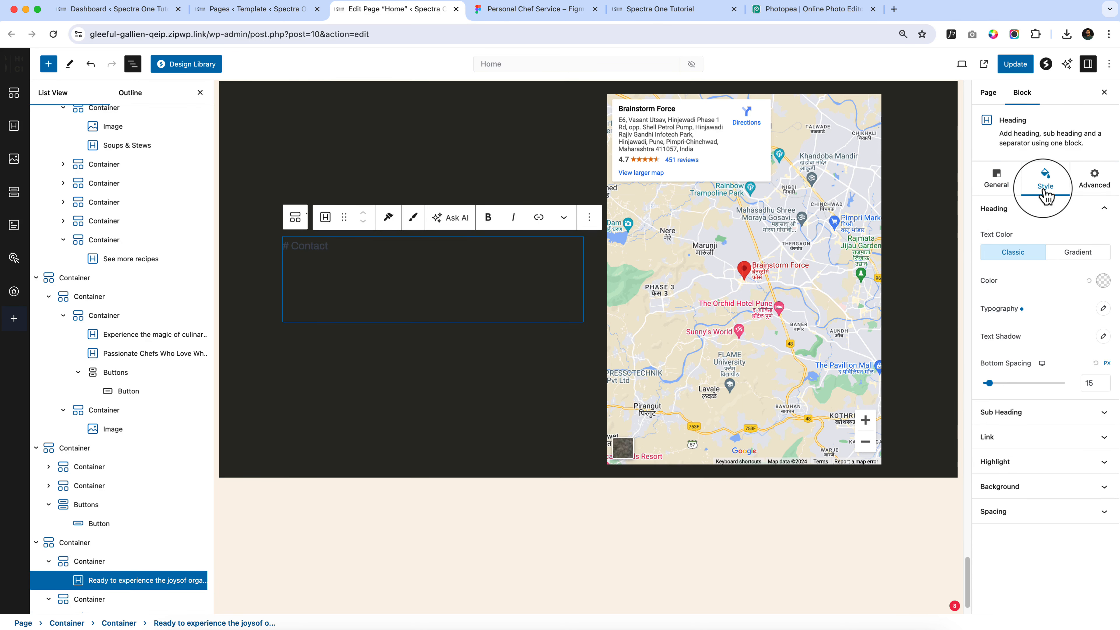
left_click(1103, 280)
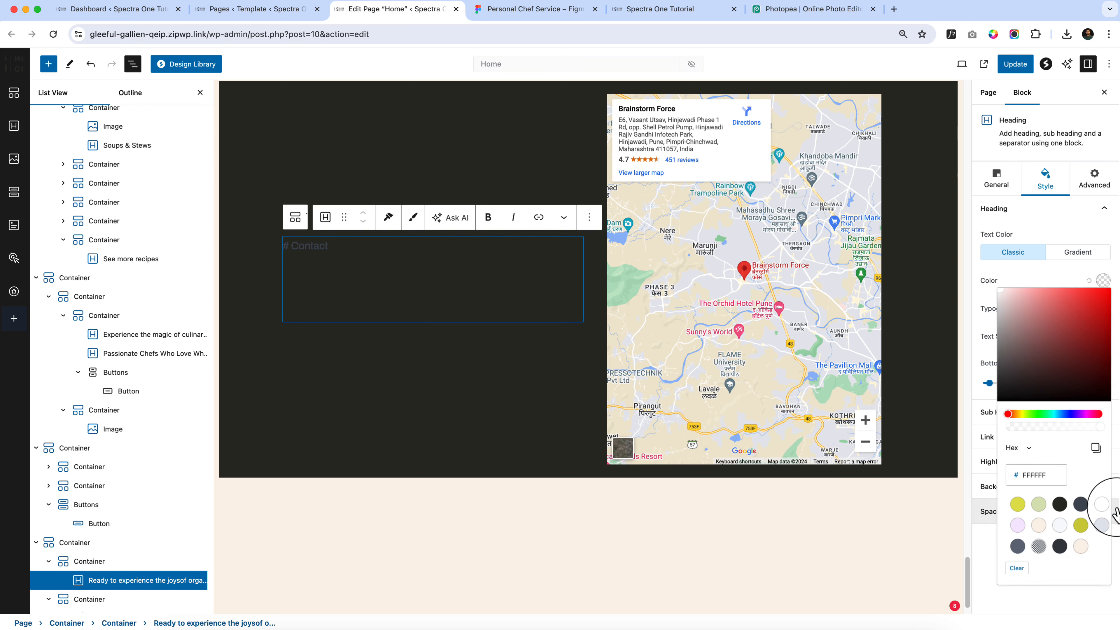
left_click(1102, 505)
left_click(1070, 281)
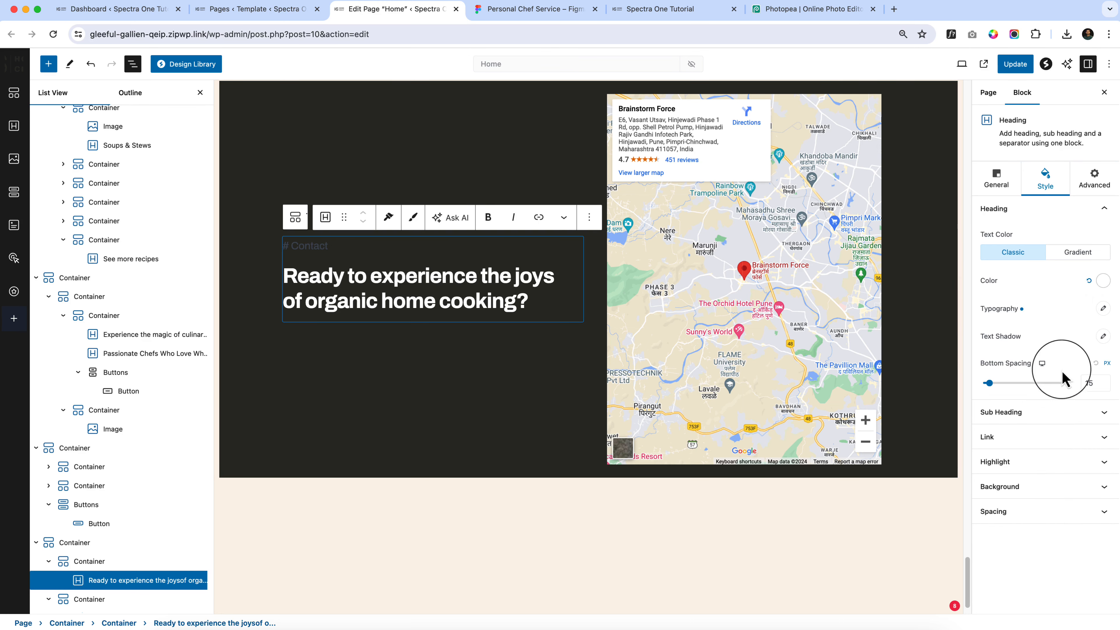
left_click(1102, 413)
left_click(1104, 261)
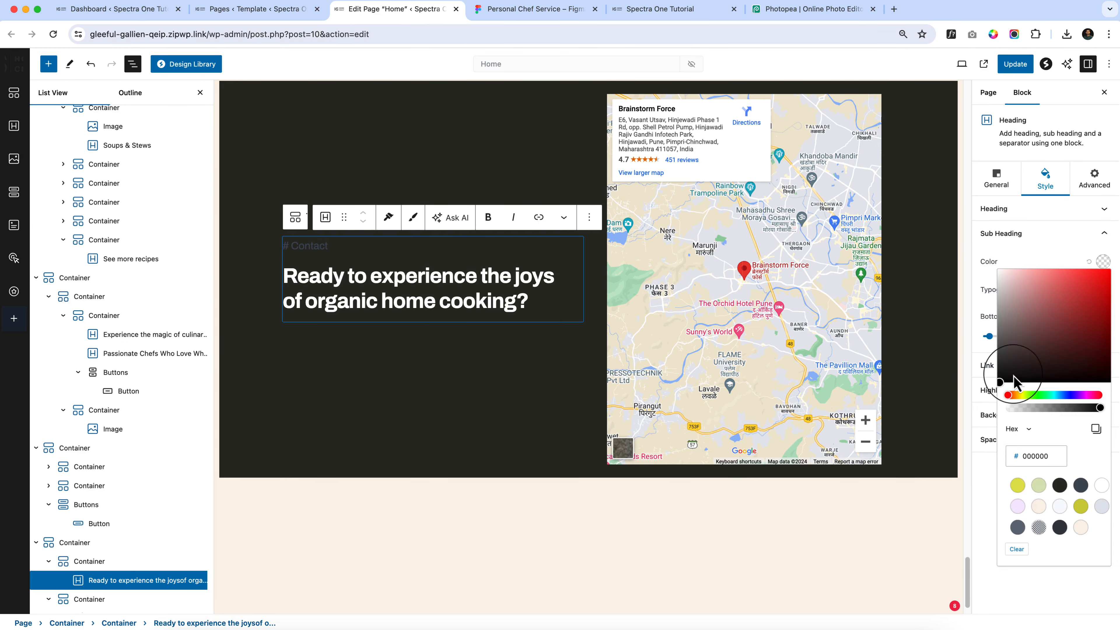
left_click(1100, 488)
Step: Try top alignment for the items in the contact section's outer container, compare it with the Figma layout, and clear it
left_click(495, 169)
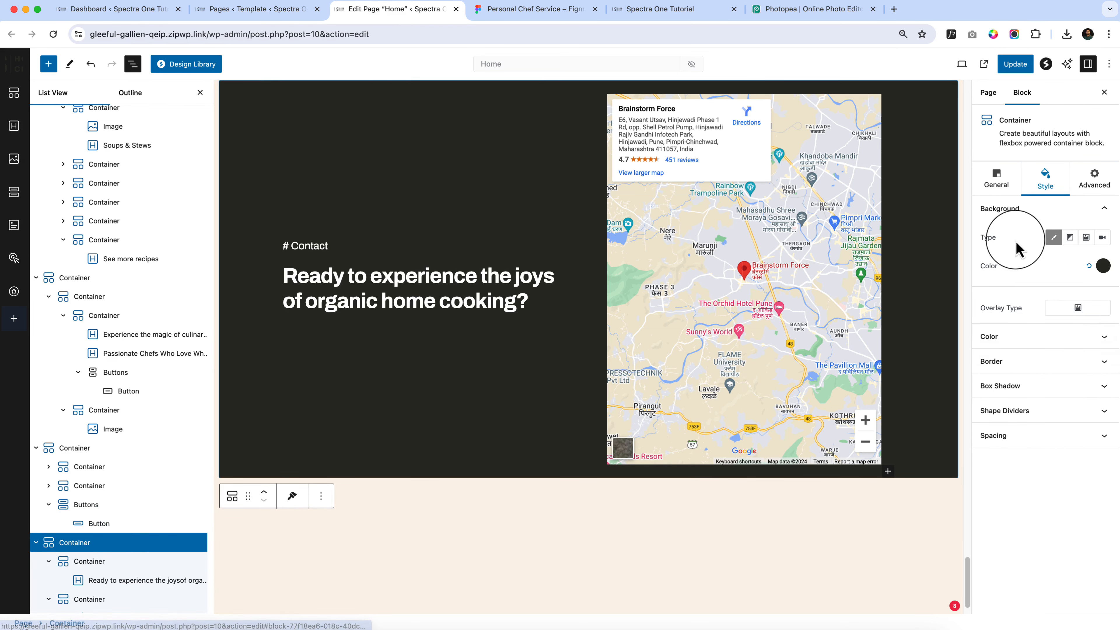
left_click(997, 181)
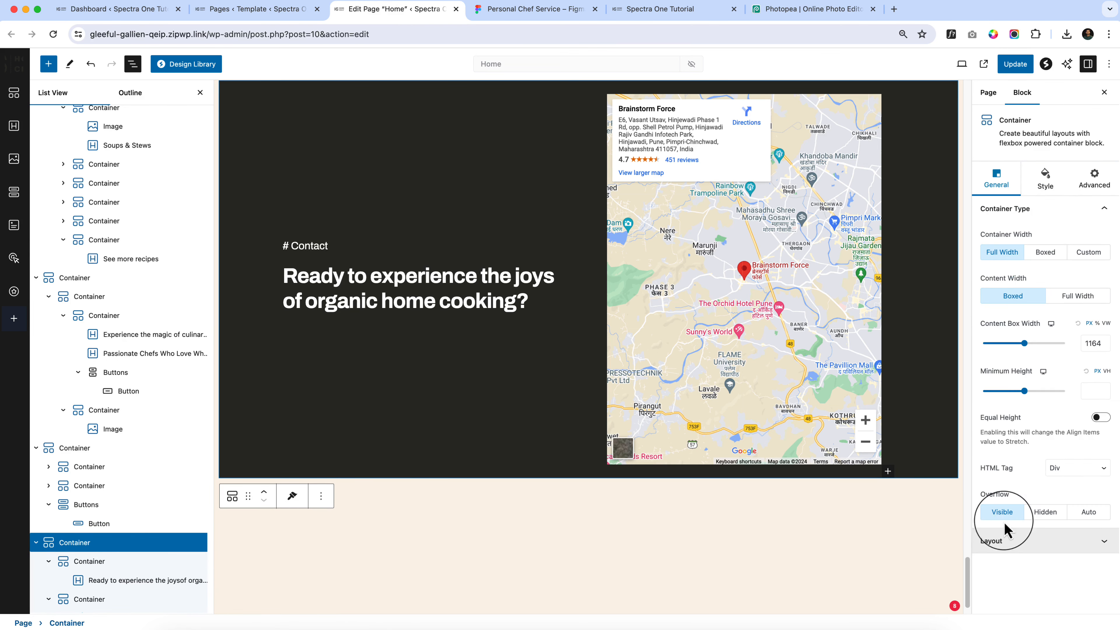
left_click(1003, 536)
left_click(998, 422)
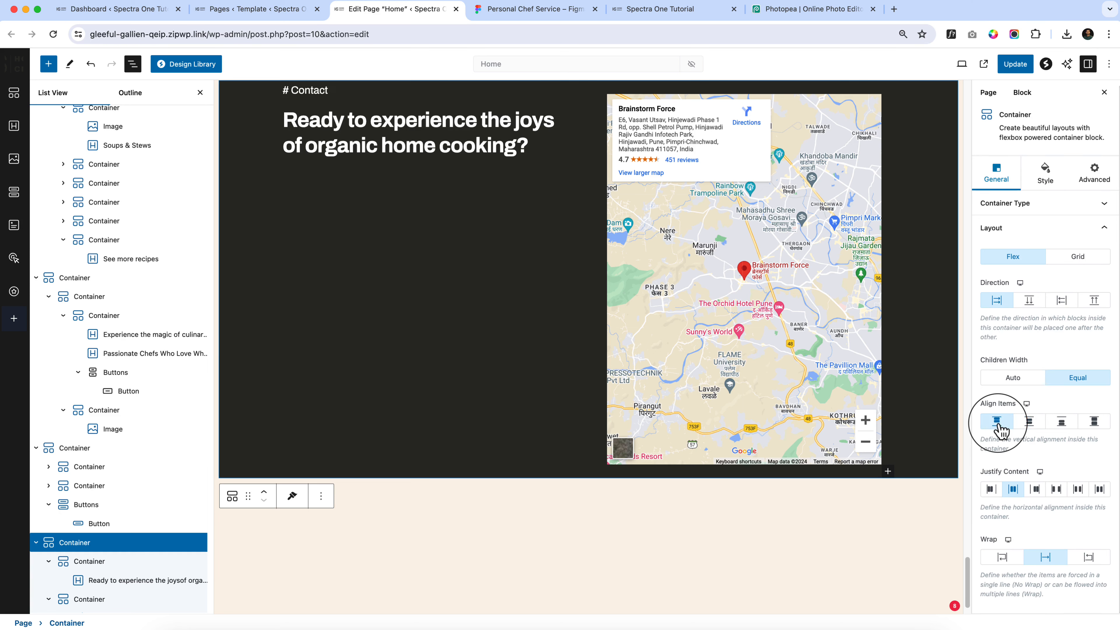
scroll(667, 318, "up", 3)
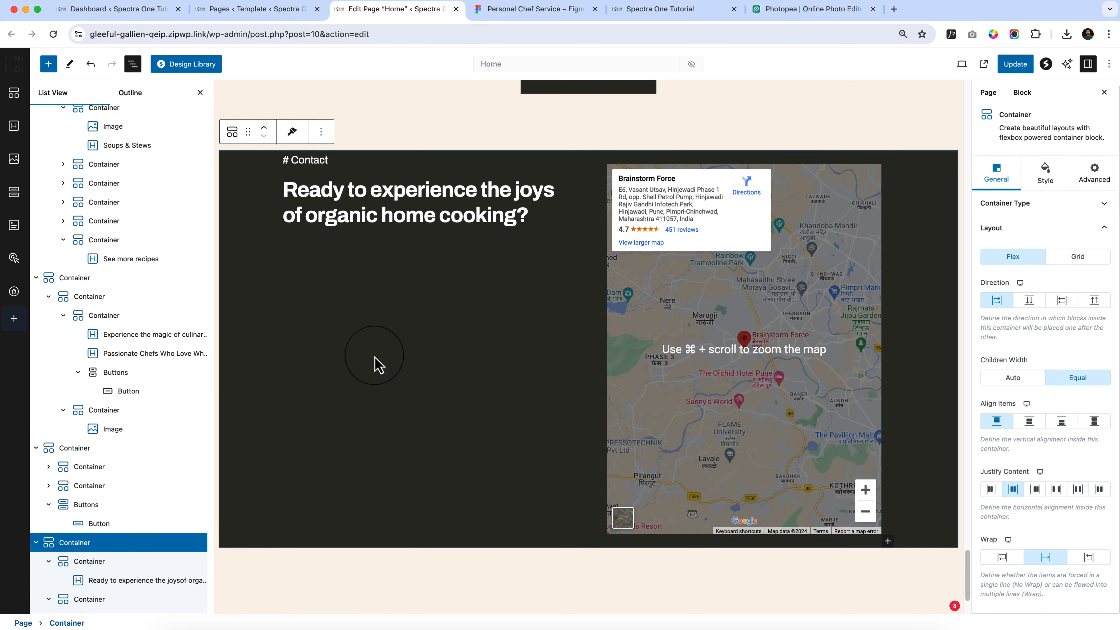
left_click(533, 14)
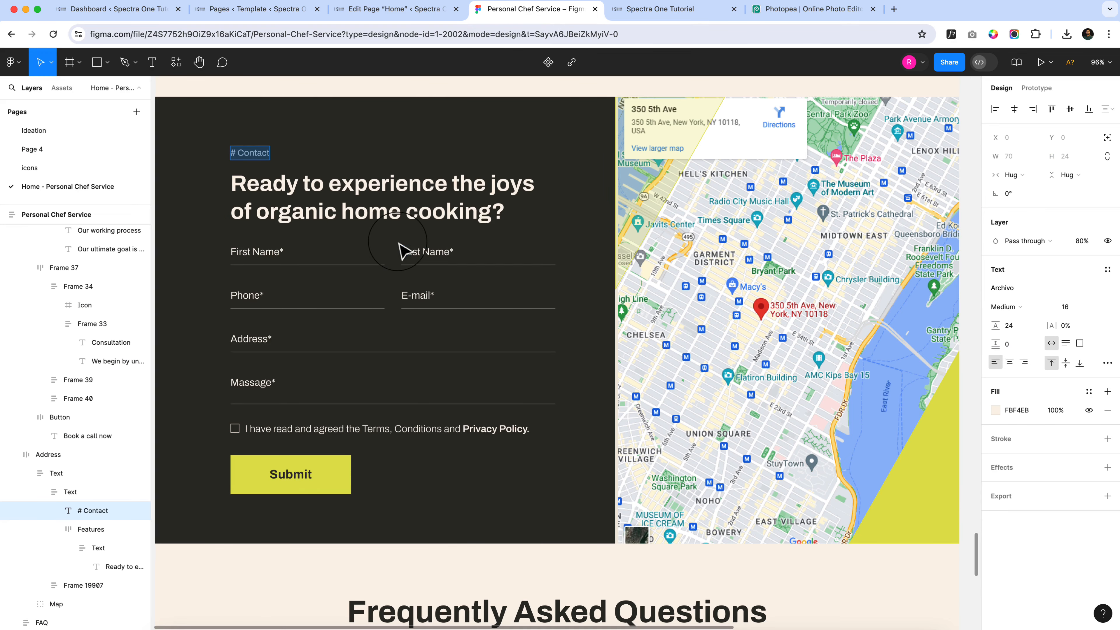
left_click(375, 9)
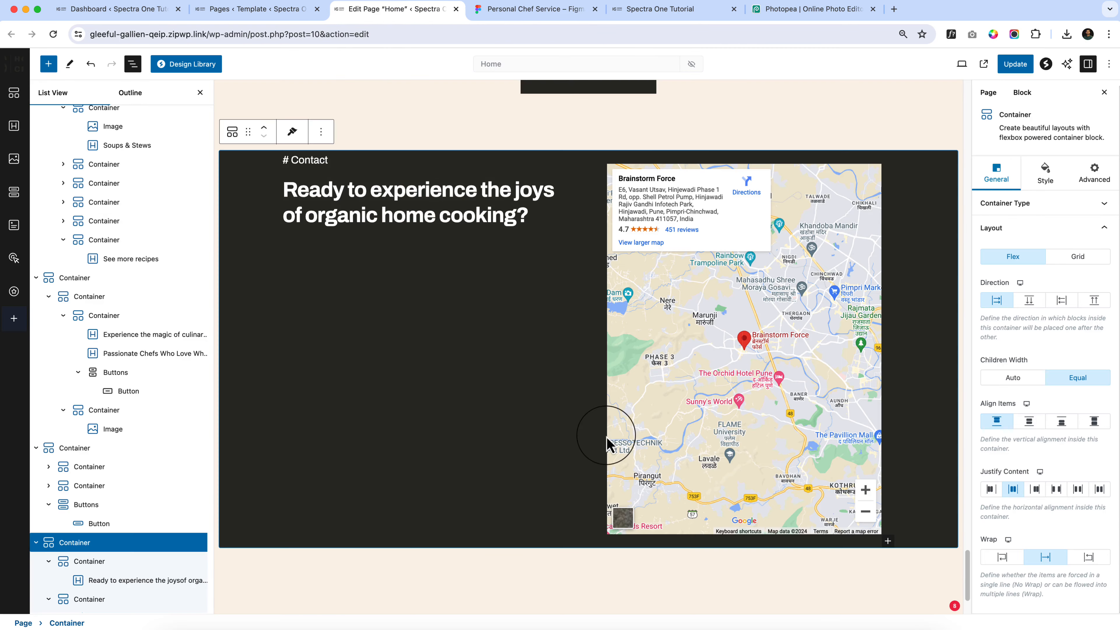
left_click(1013, 424)
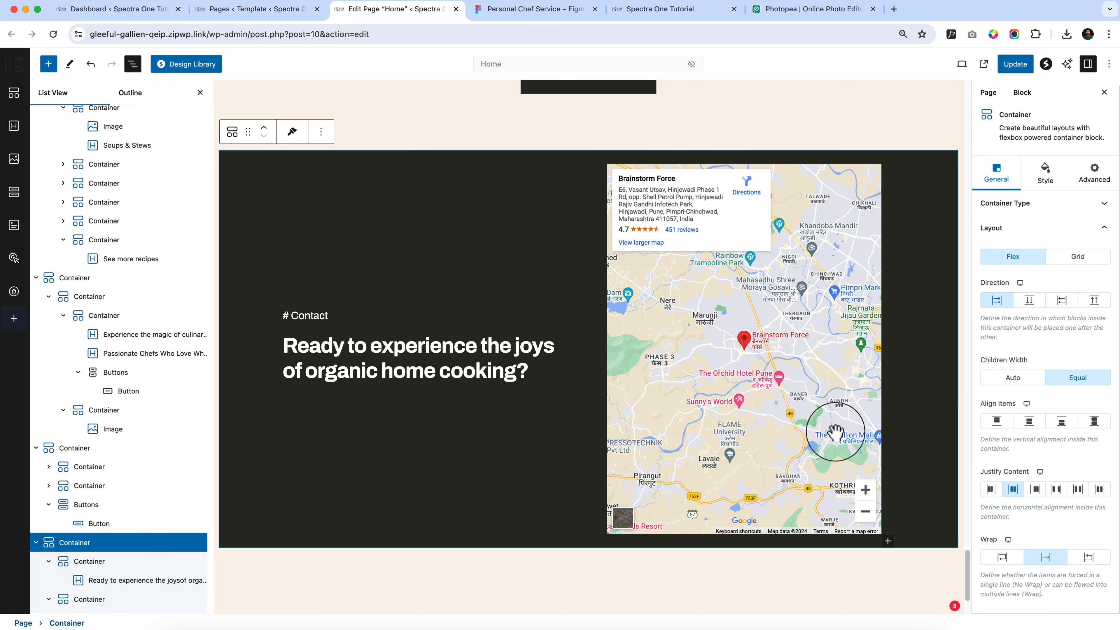
Step: Add a Form block below the heading in the first column, using the Simple Contact Form layout
left_click(533, 373)
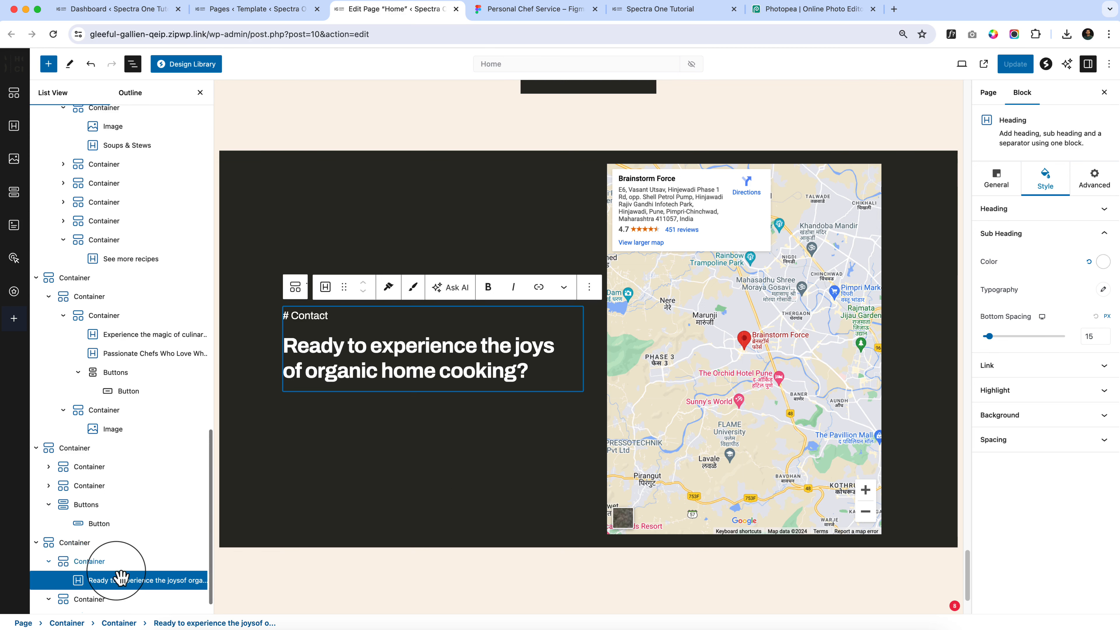
left_click(106, 561)
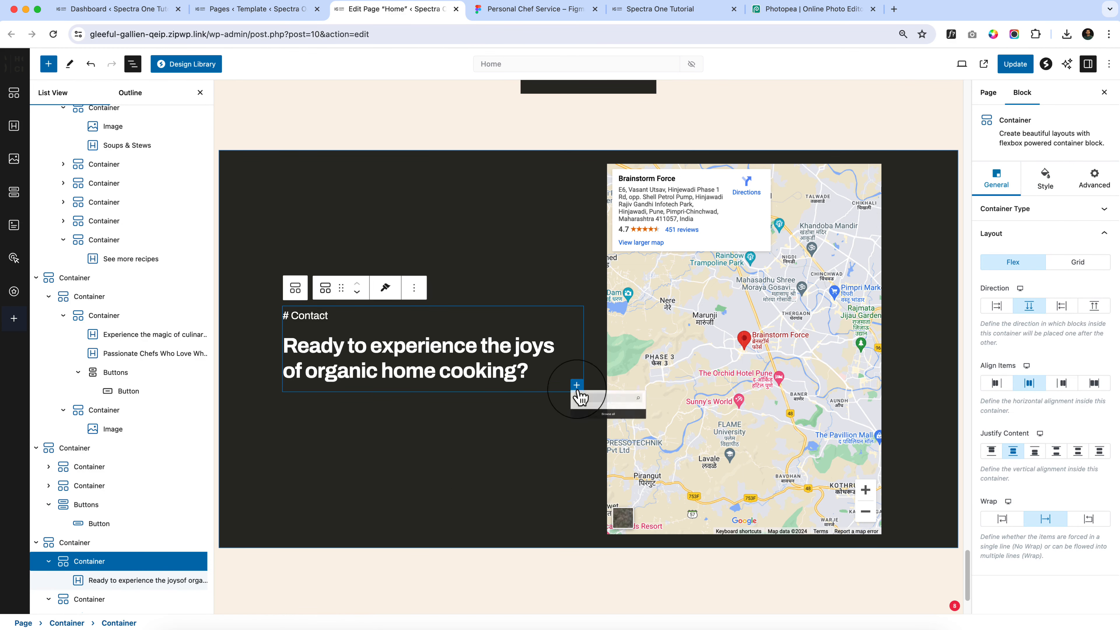
left_click(577, 385)
type("form")
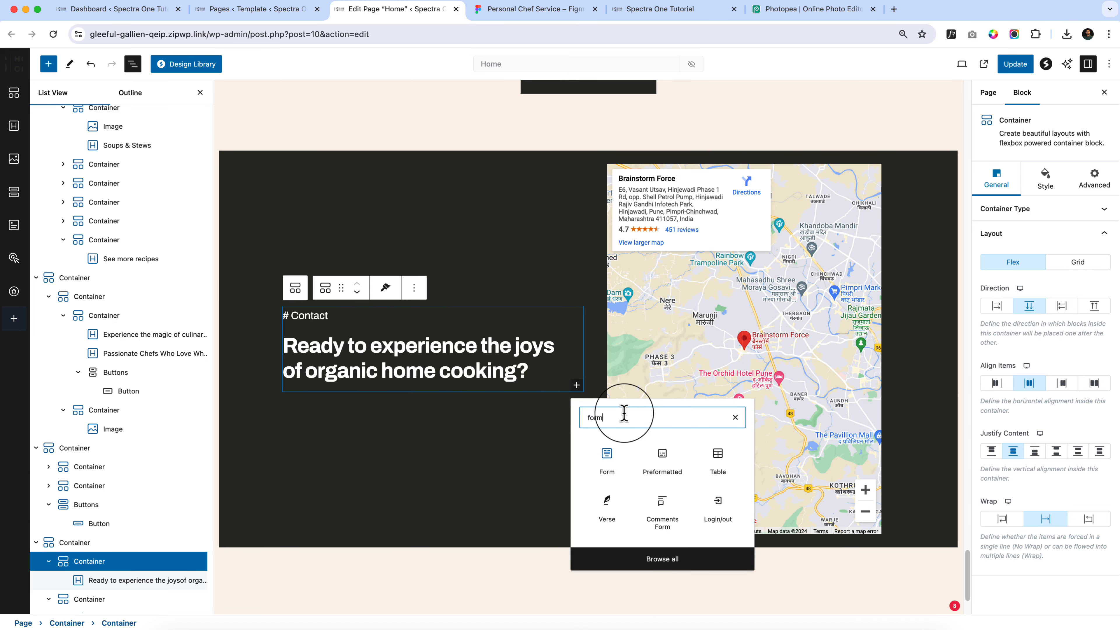
left_click(605, 467)
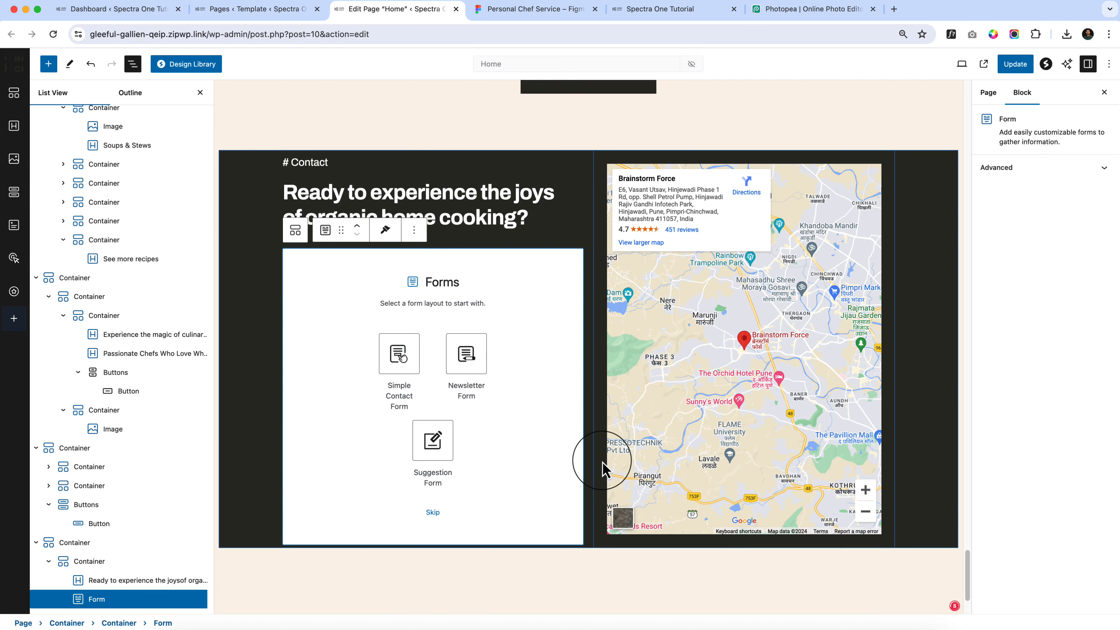
scroll(603, 468, "down", 2)
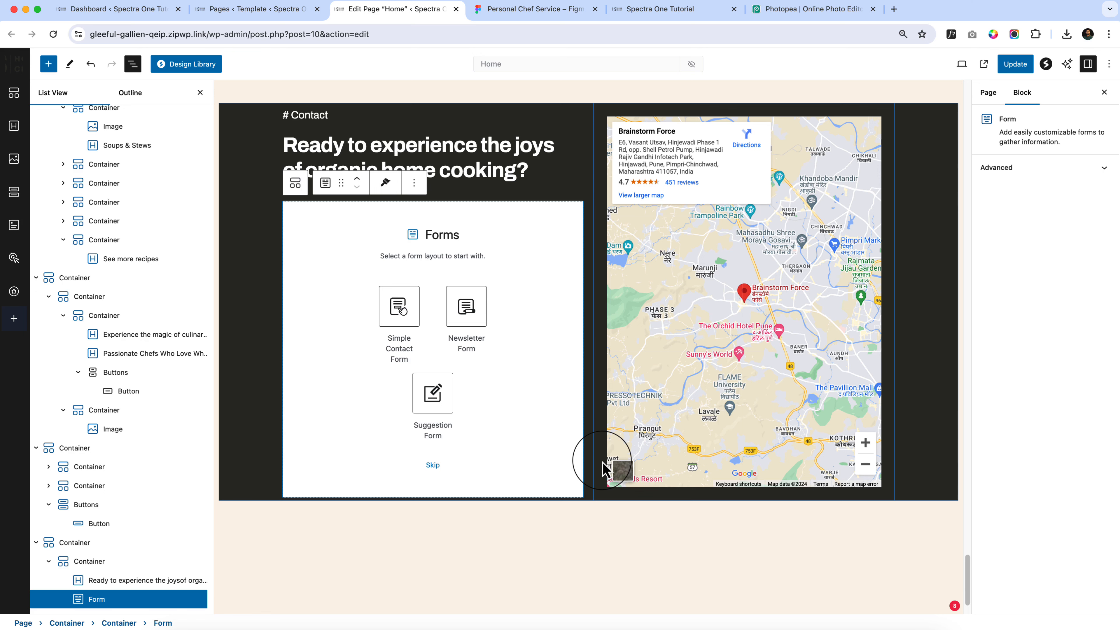
left_click(416, 338)
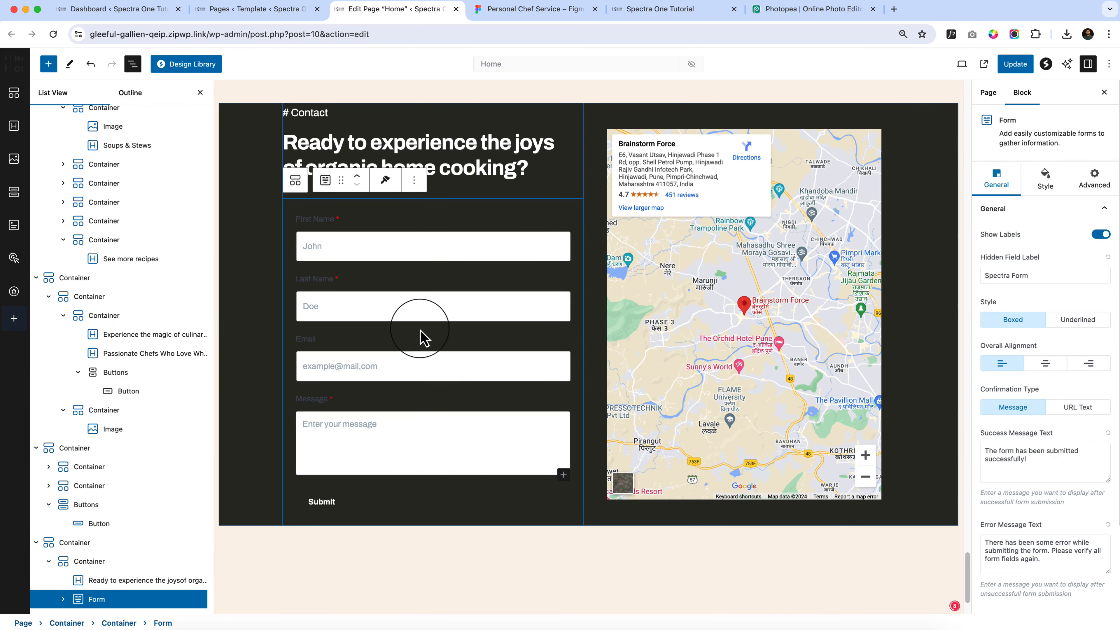
Step: Hide the form's labels and set the first name field's placeholder to the Figma text "First Name*"
left_click(1101, 236)
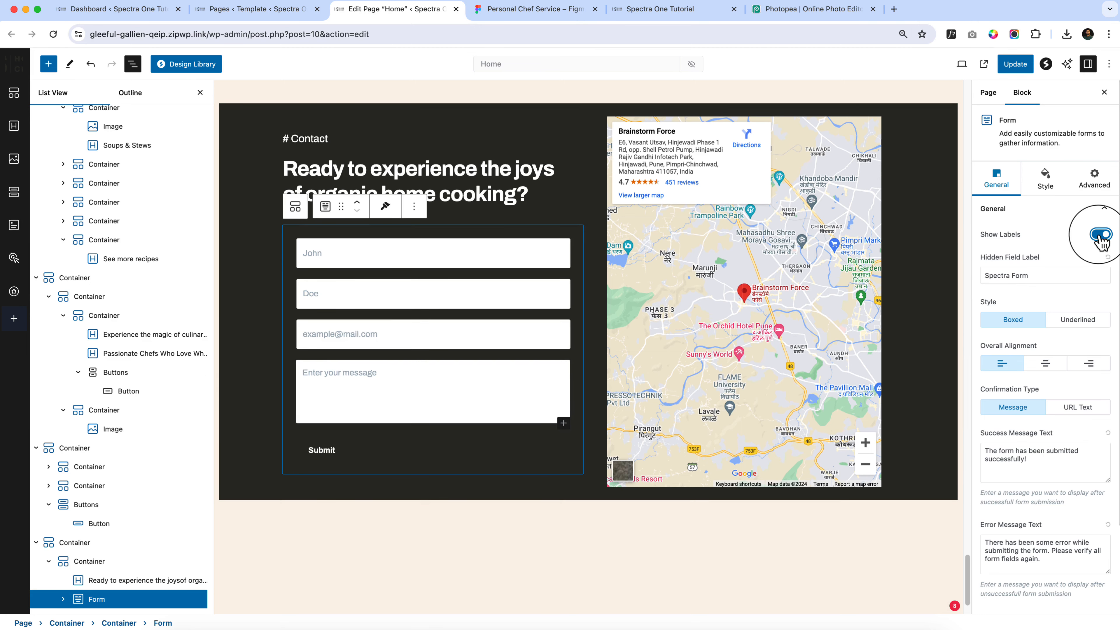
left_click(519, 16)
left_click(271, 251)
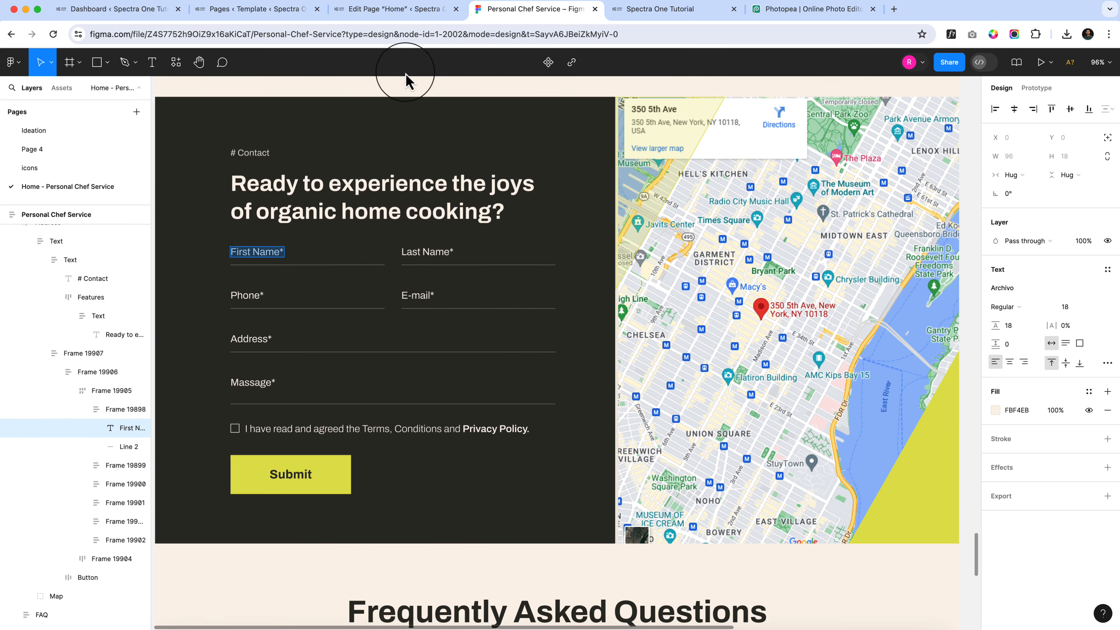
left_click(395, 9)
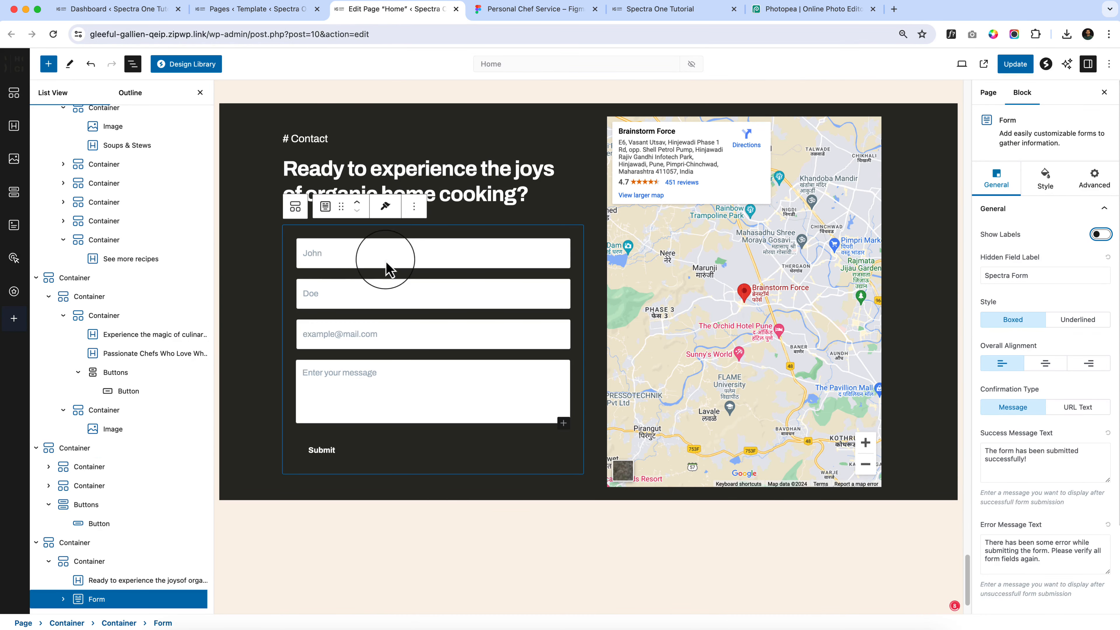
left_click(556, 248)
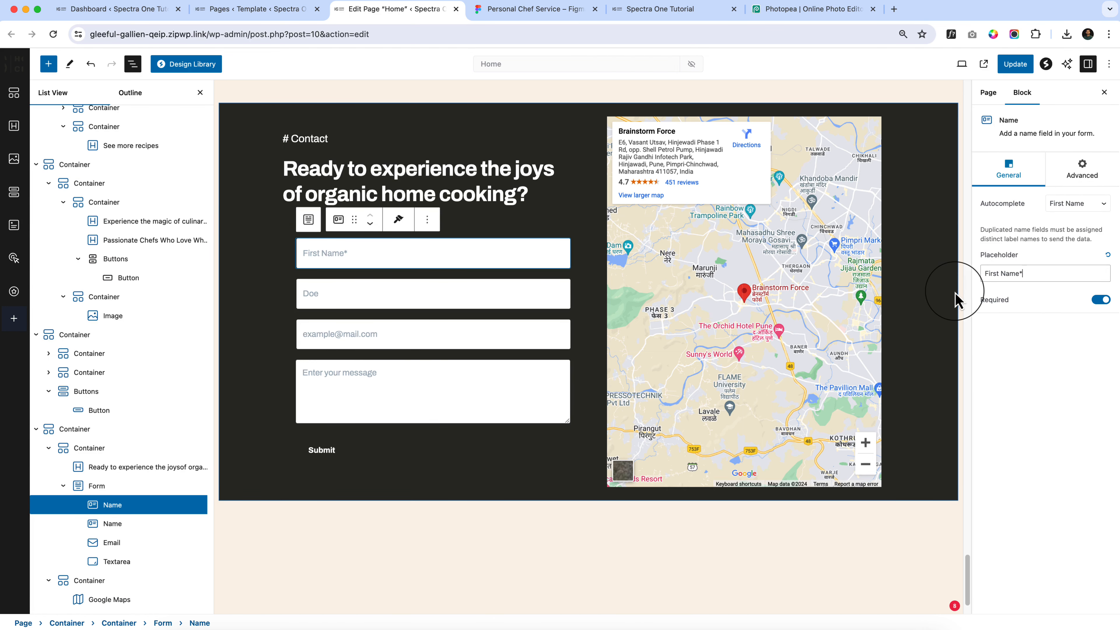
Step: Copy the "Last Name*" text from the Figma contact form and set it as the second name field's placeholder
left_click(536, 9)
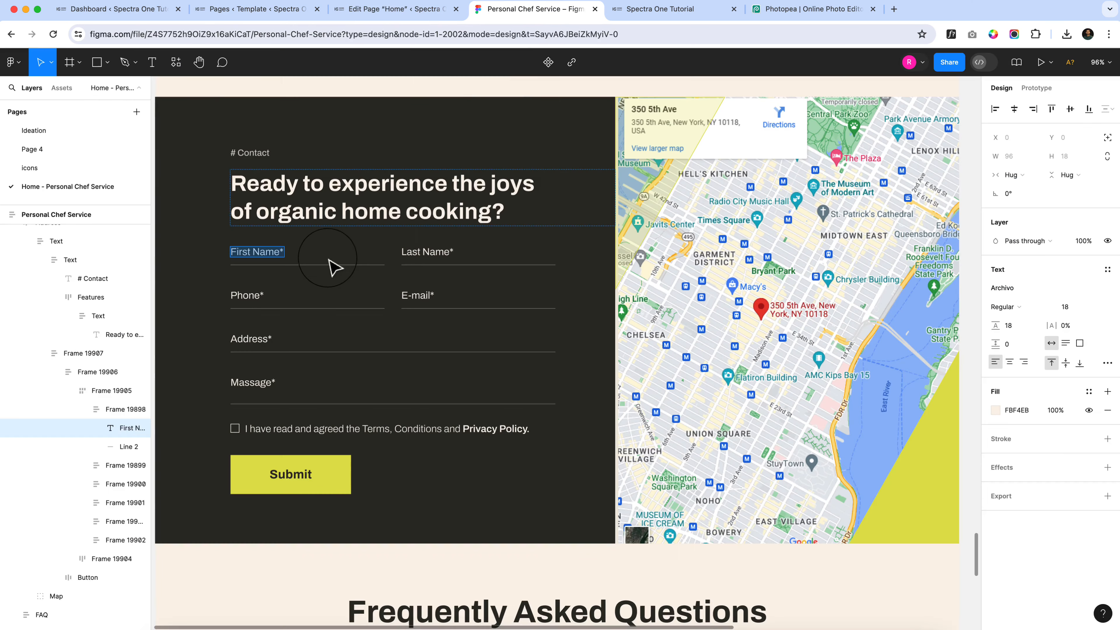
left_click(414, 257)
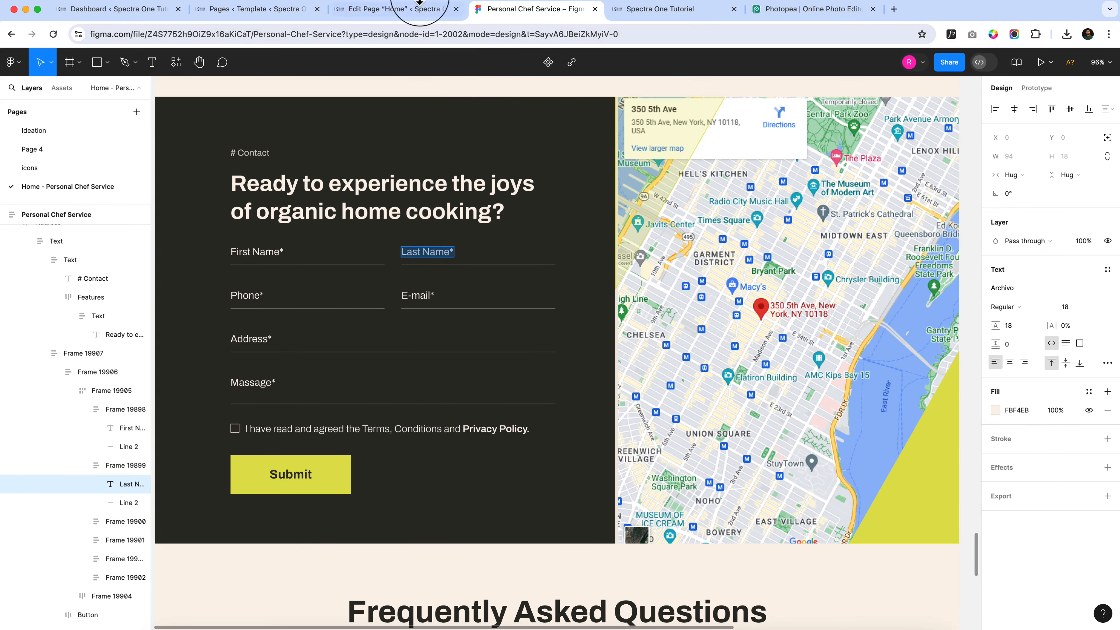
left_click(399, 8)
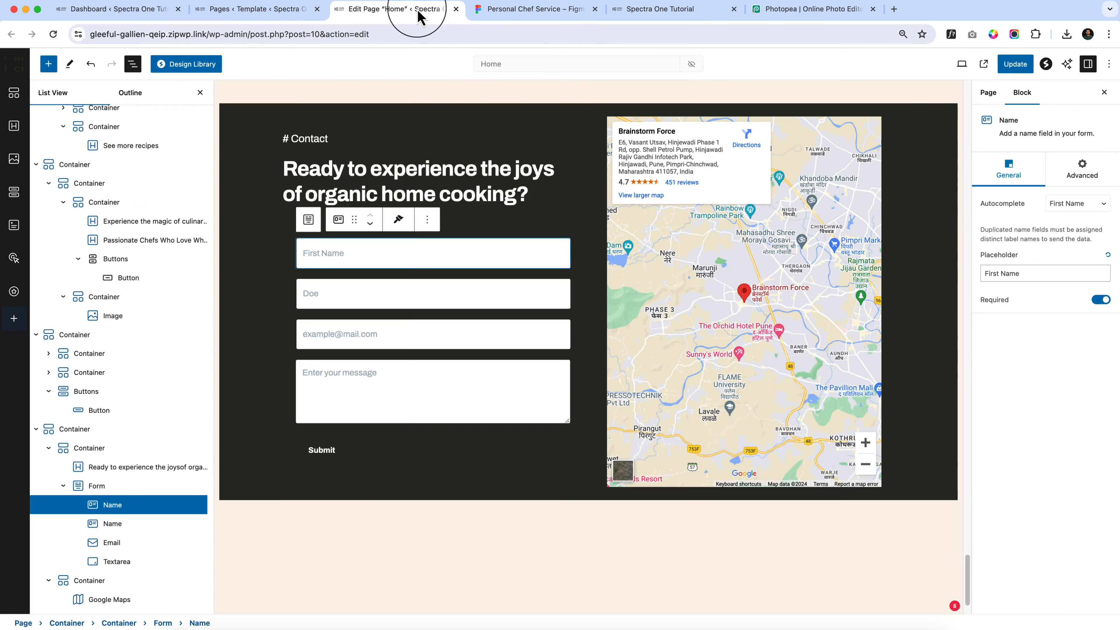
left_click(1025, 273)
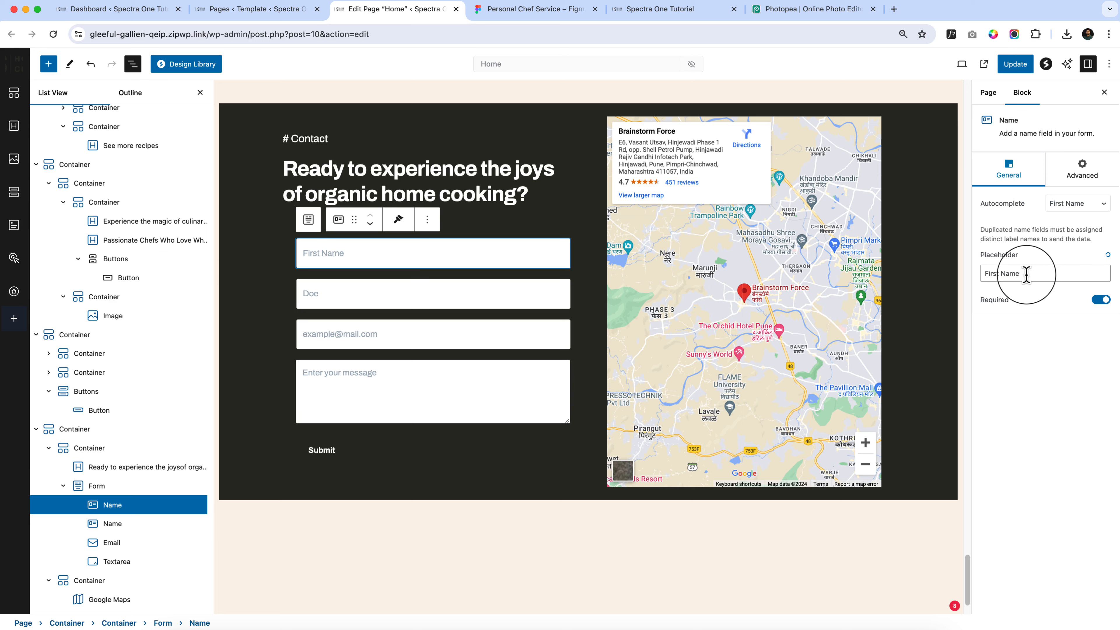
left_click(438, 295)
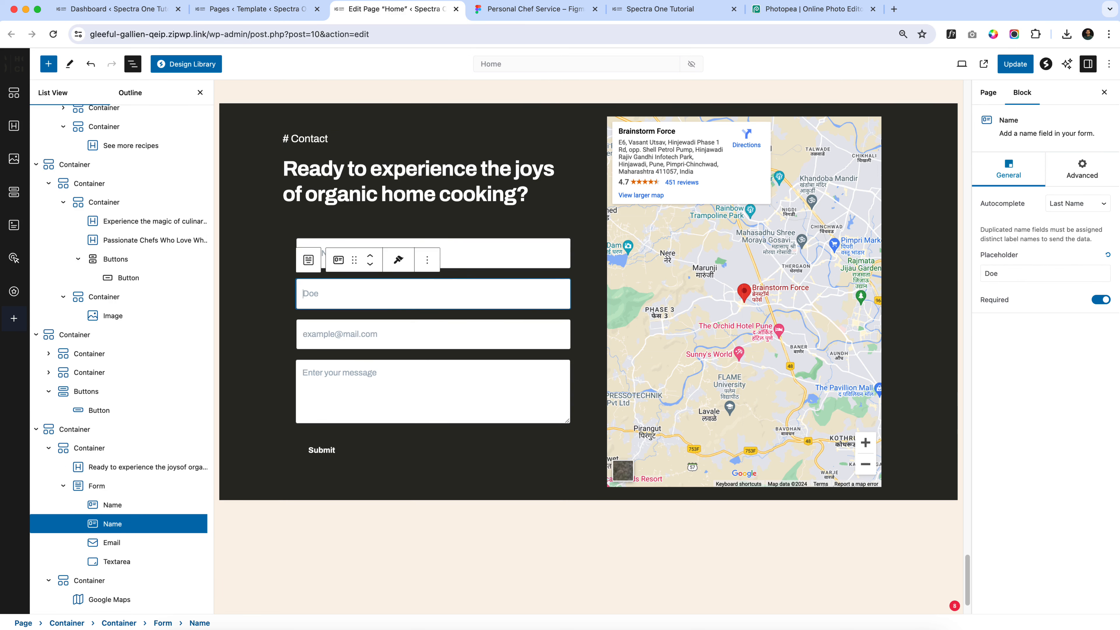
left_click(1033, 275)
type("Last Name*")
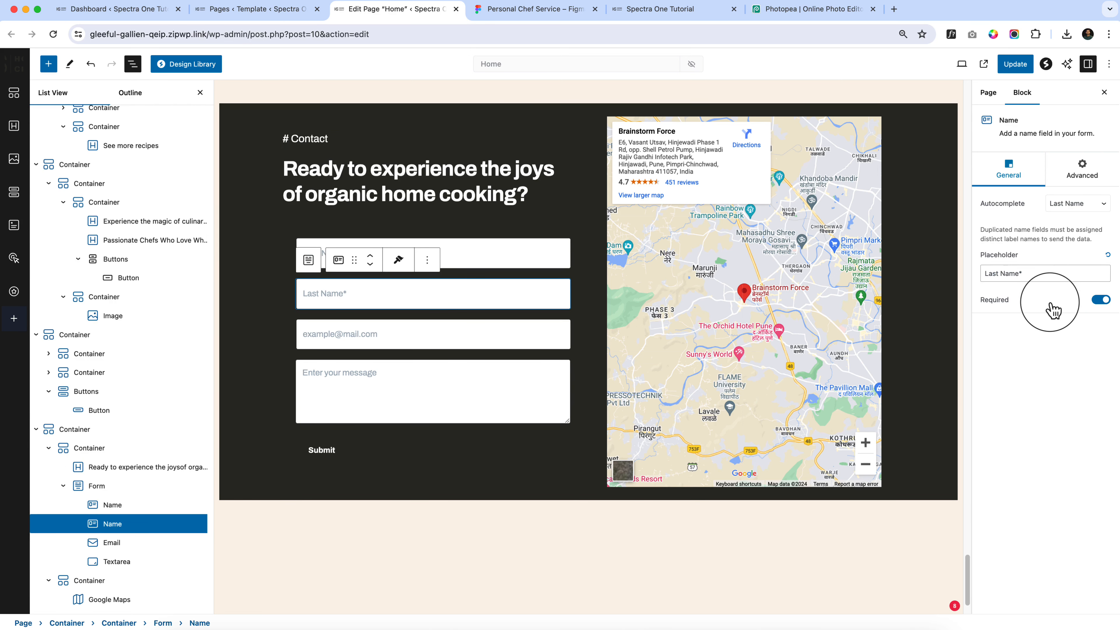
Step: Copy the "Phone*" label from the Figma contact form and return to the Home page editor
left_click(509, 12)
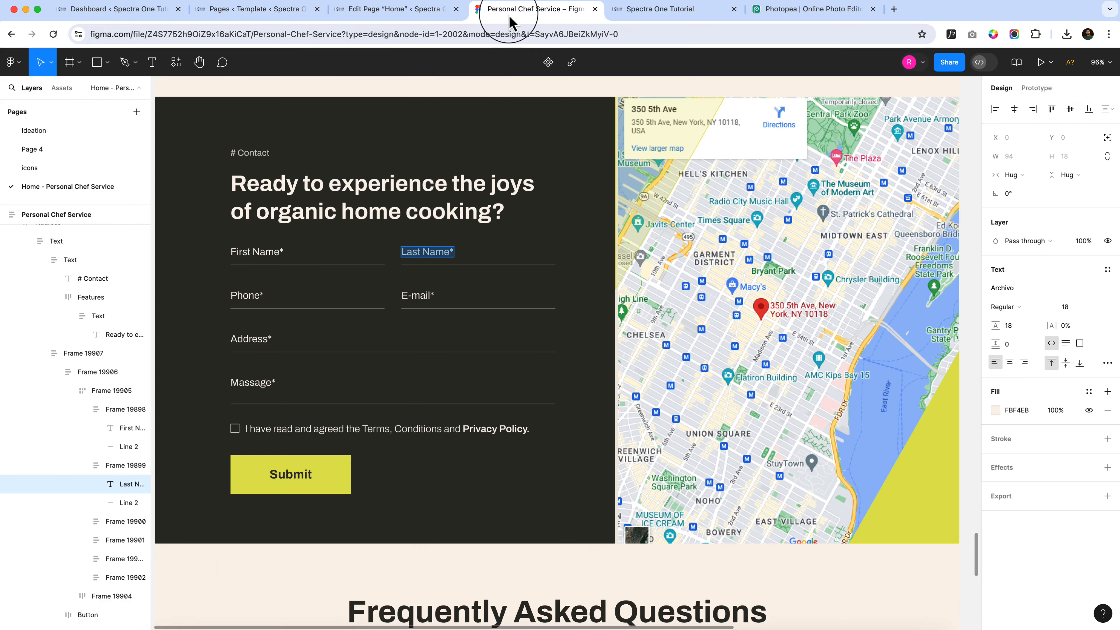
left_click(250, 296)
left_click(258, 292)
left_click(259, 292)
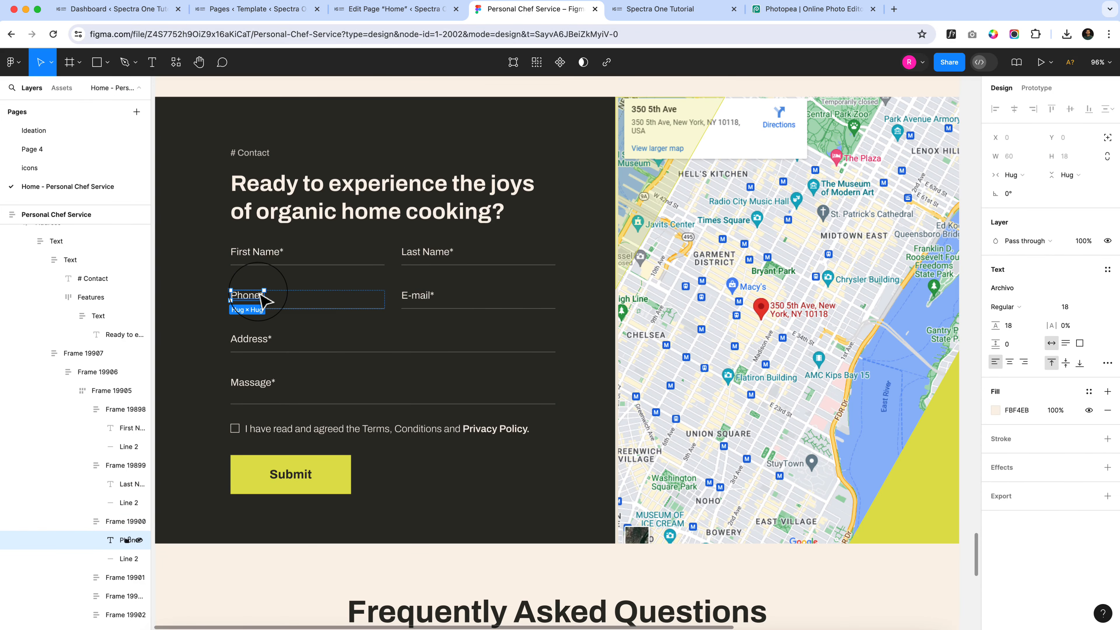
double_click(261, 296)
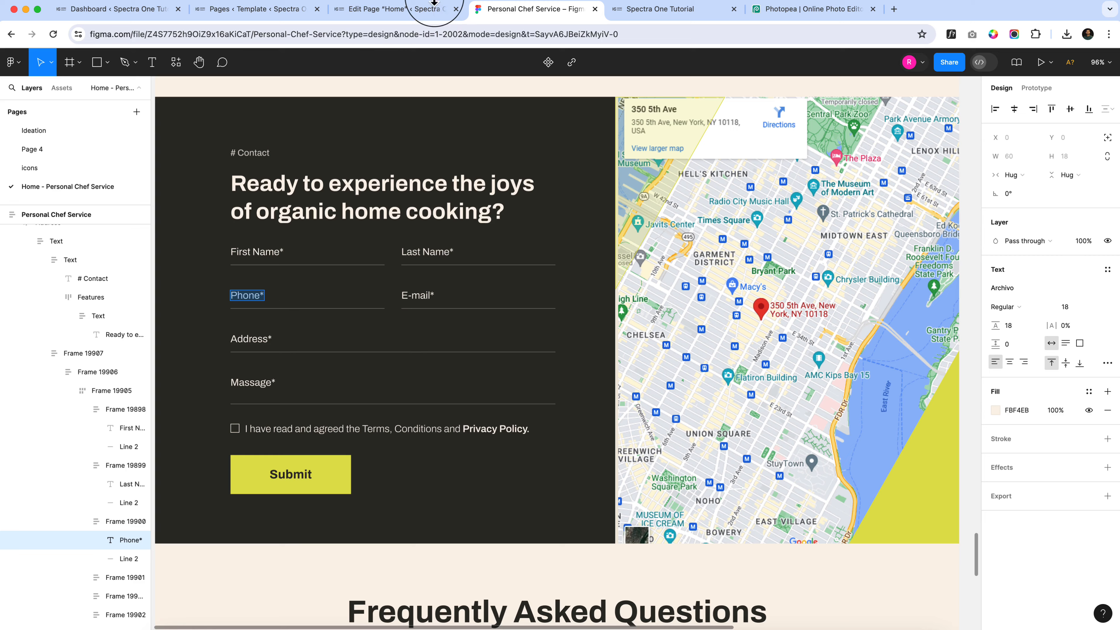
left_click(375, 8)
Step: Add a Phone field to the form and move it up between the last name and email fields
left_click(404, 302)
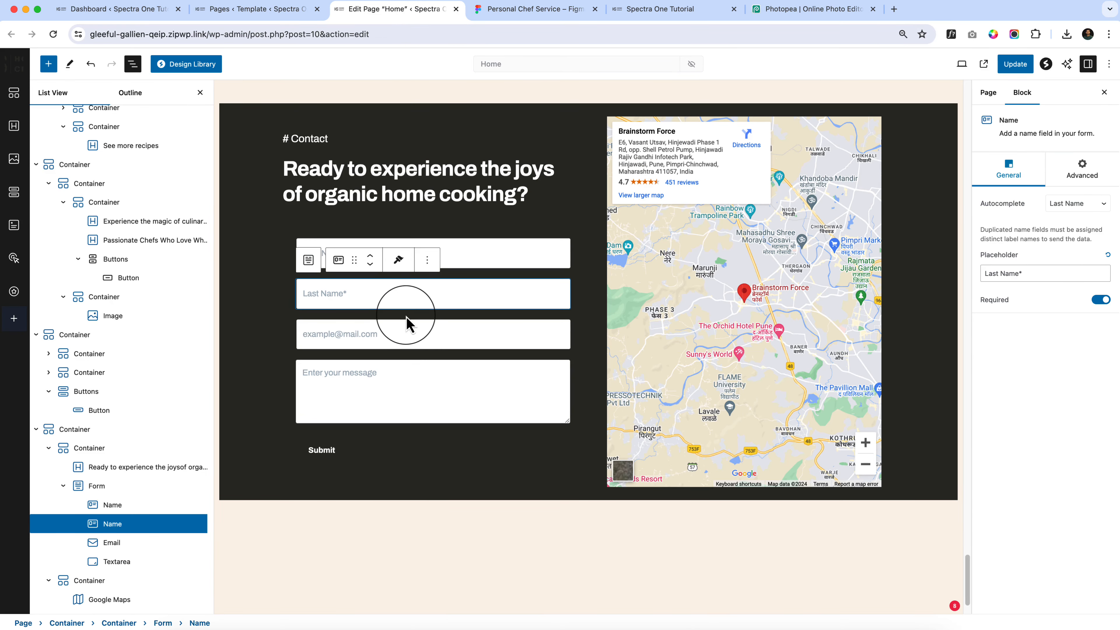
left_click(415, 341)
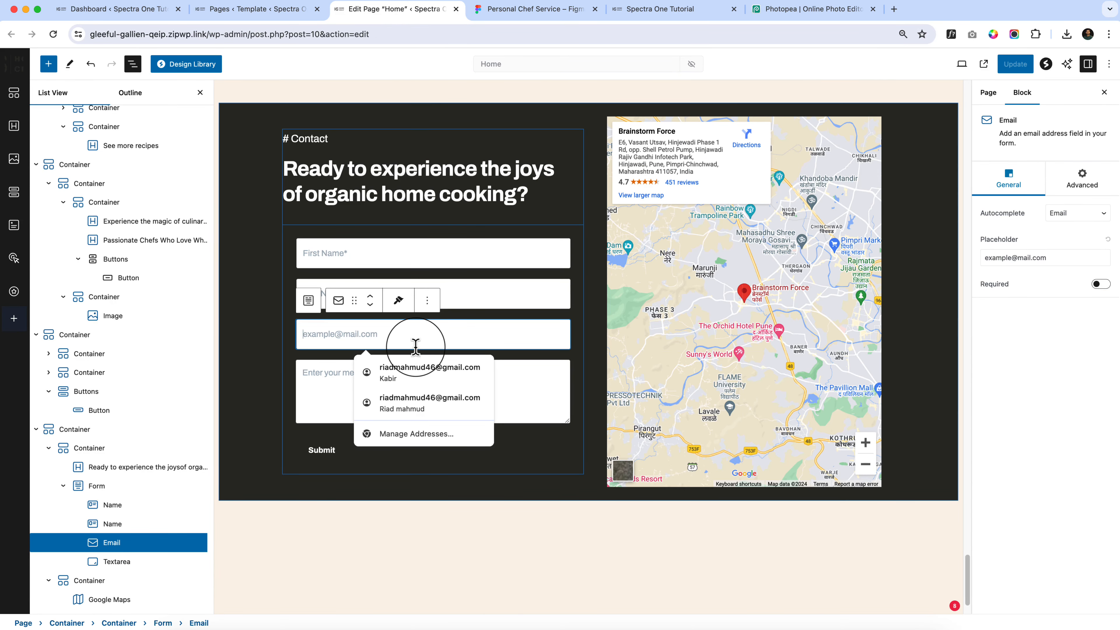
left_click(510, 447)
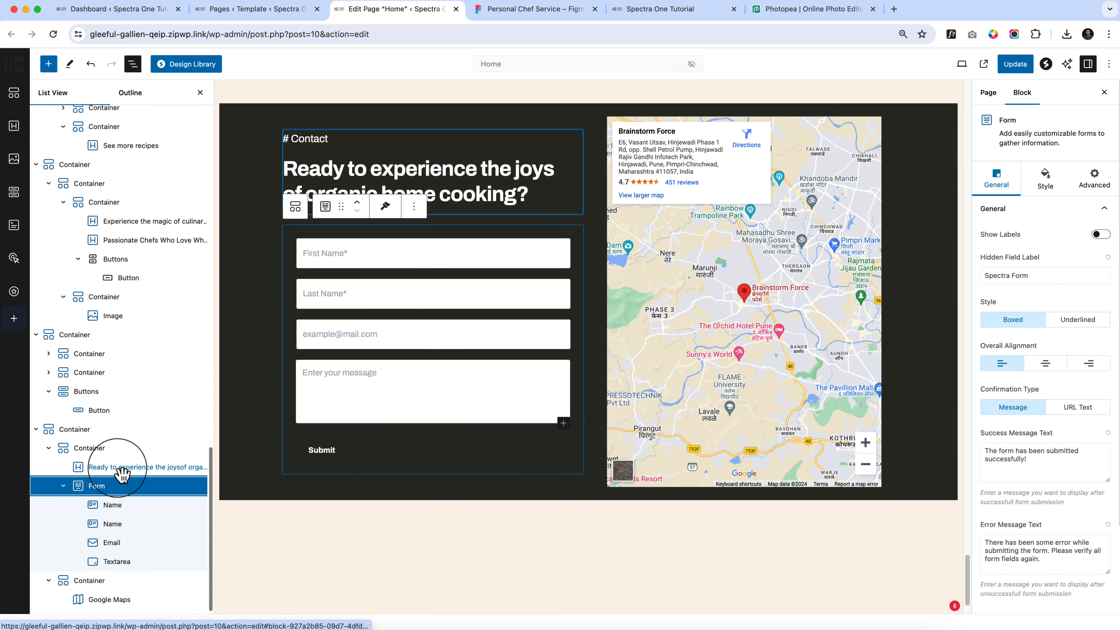
left_click(564, 425)
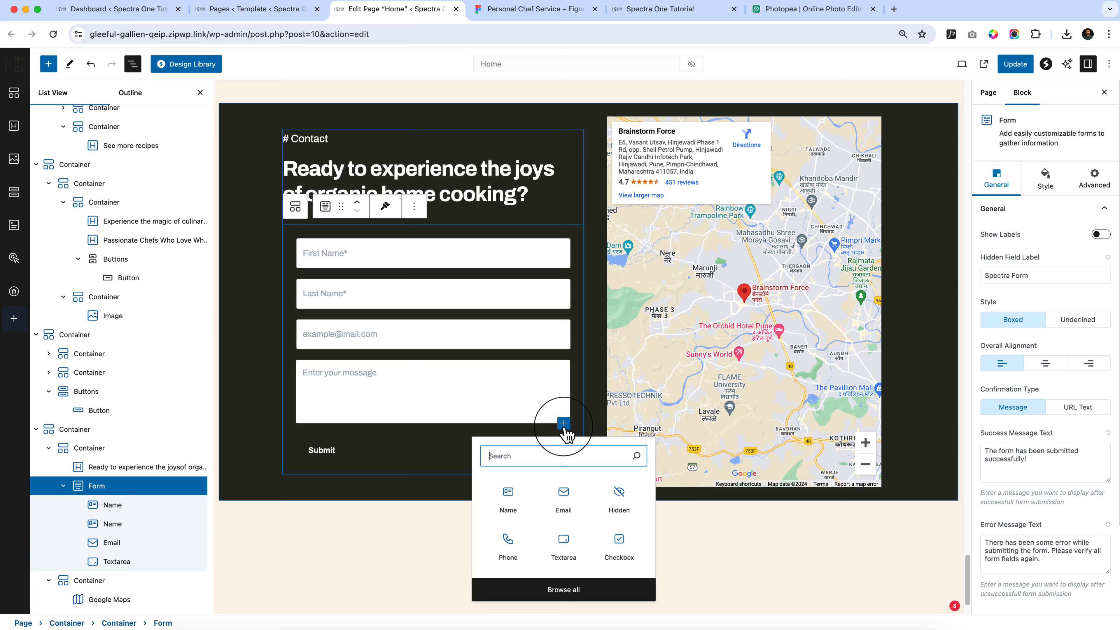
left_click(508, 547)
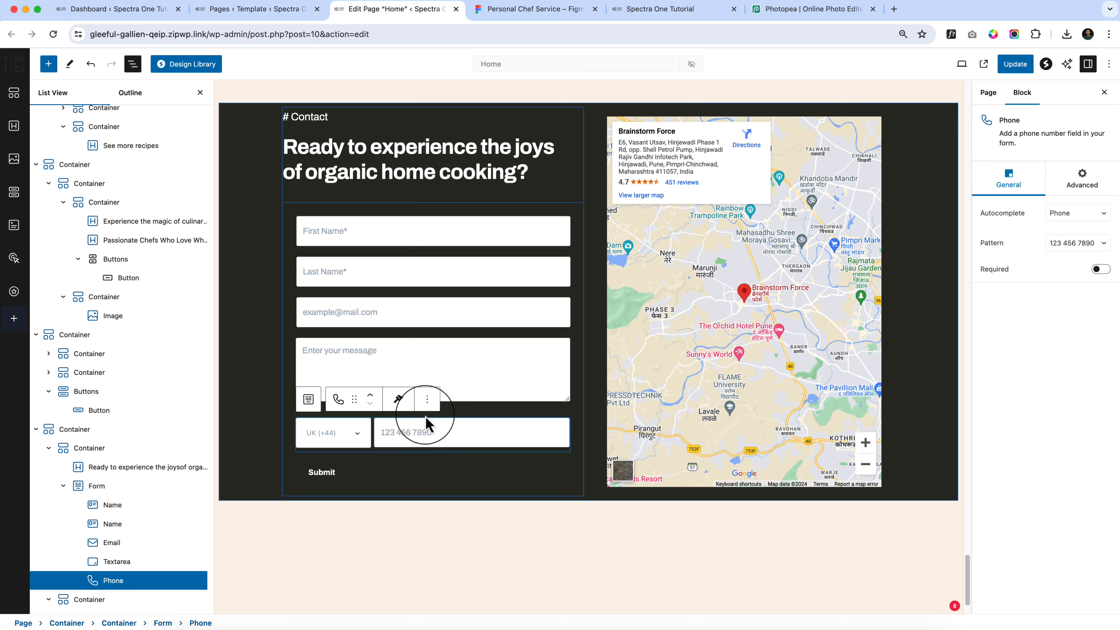
left_click(370, 395)
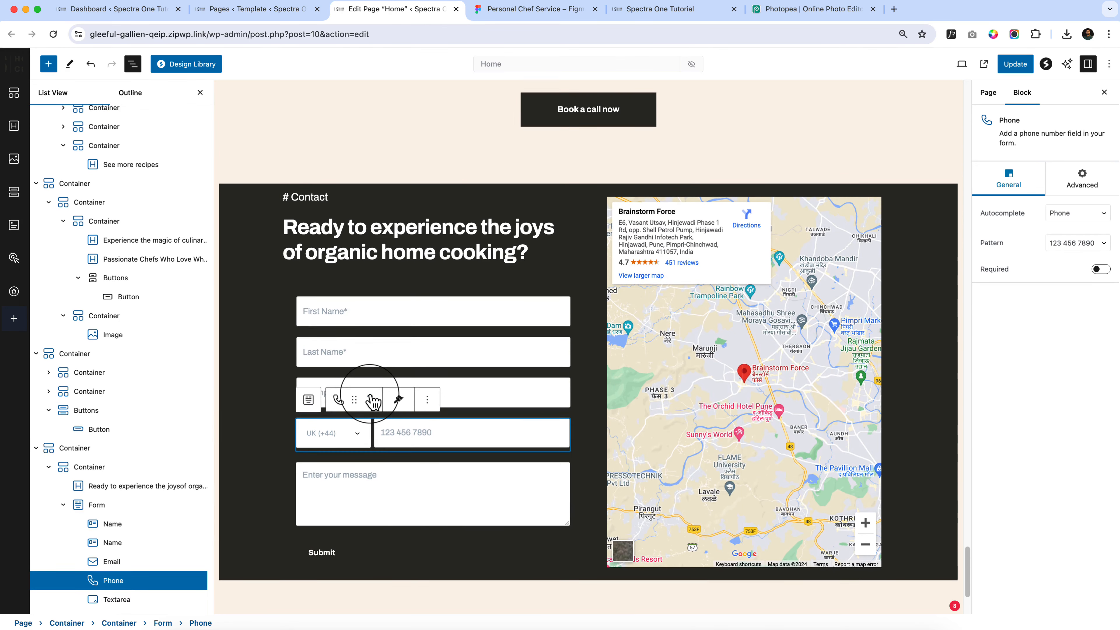
left_click(370, 395)
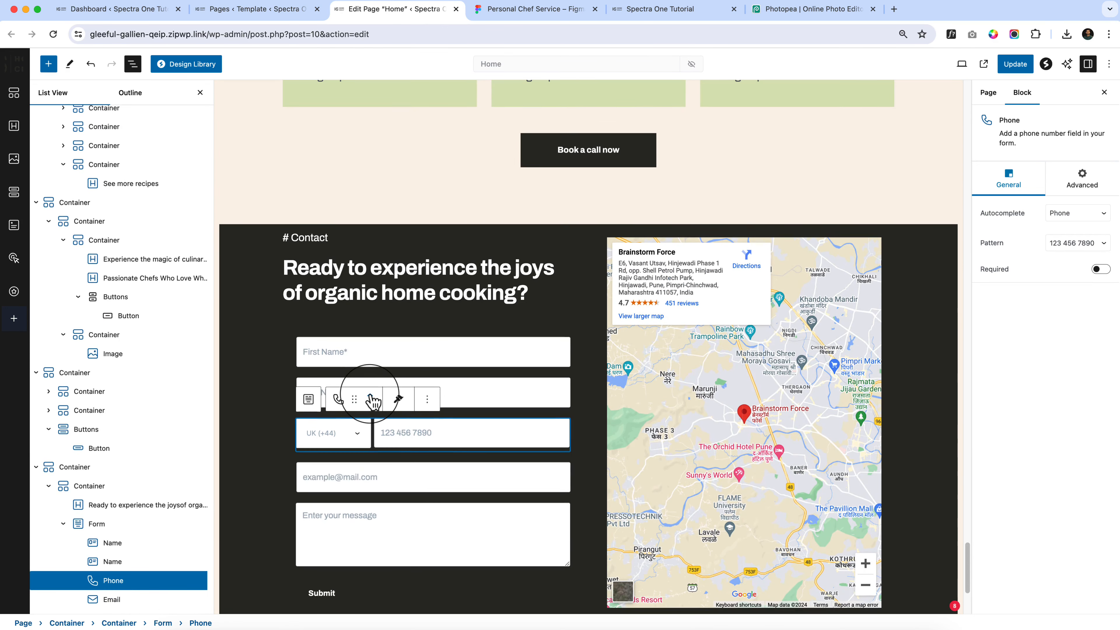
Step: Compare the form's fields with the E-mail and Address fields in the Figma contact form
left_click(531, 16)
left_click(423, 303)
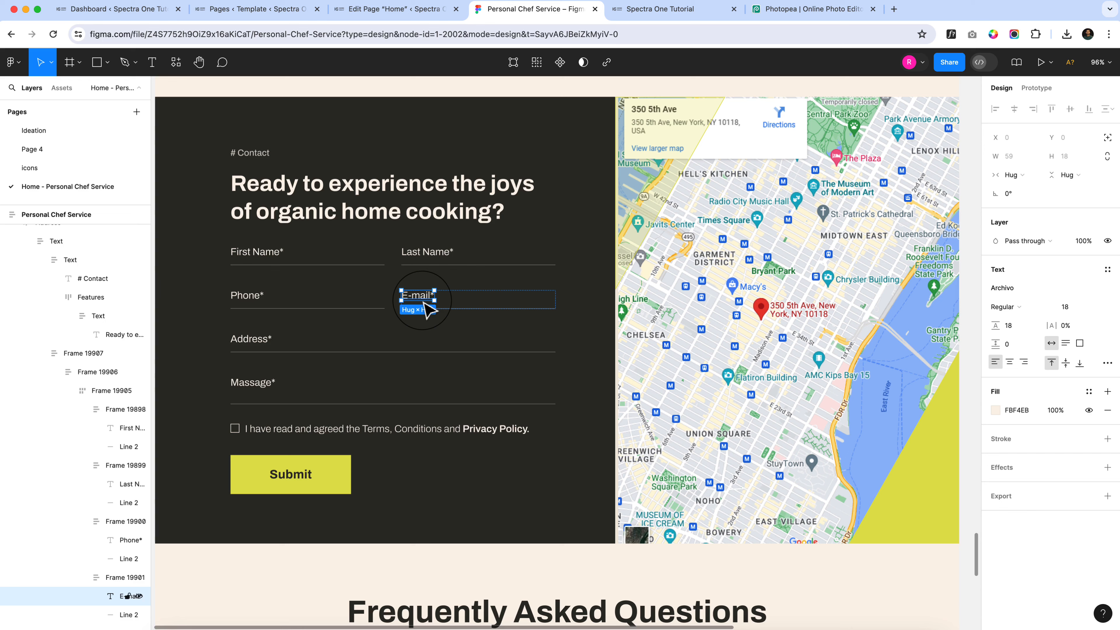
left_click(387, 13)
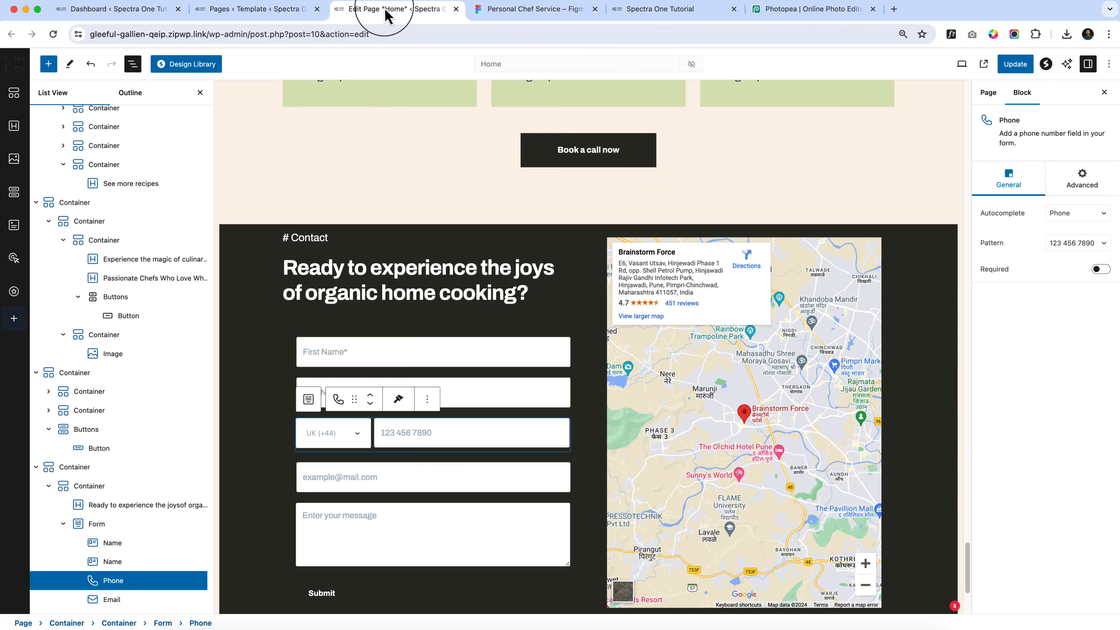
left_click(525, 11)
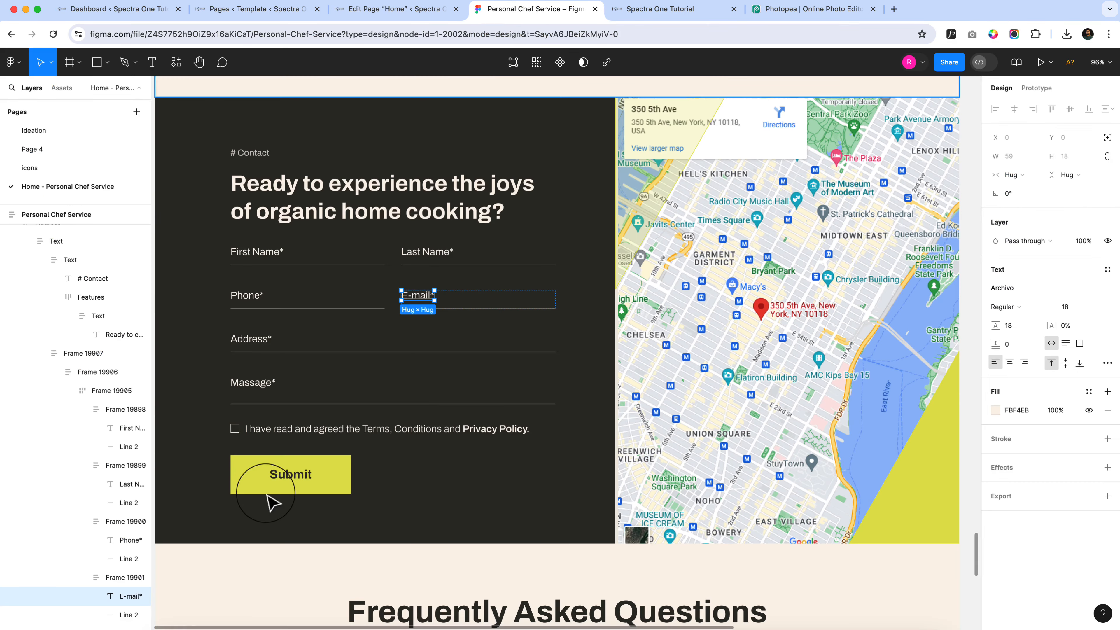
left_click(257, 346)
double_click(258, 347)
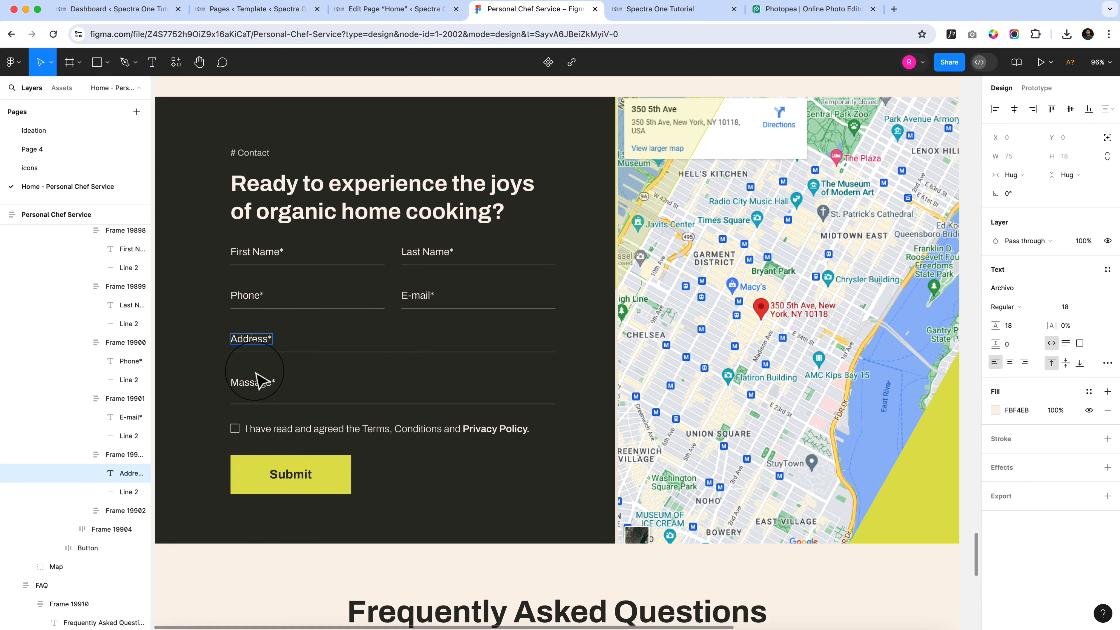
left_click(355, 10)
scroll(441, 547, "down", 2)
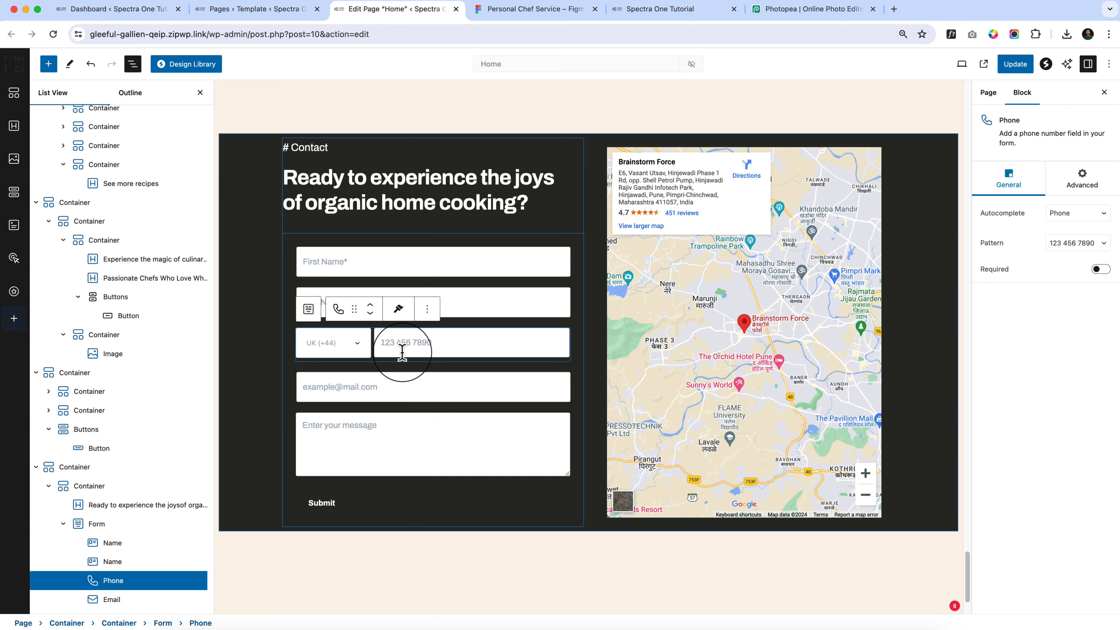
left_click(321, 11)
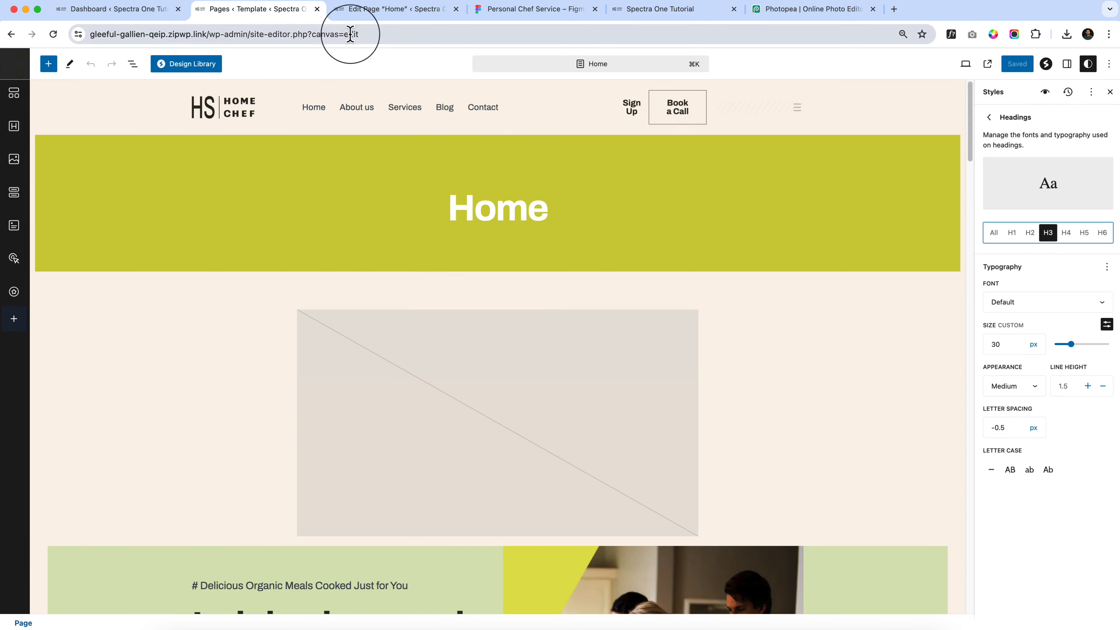
left_click(401, 18)
Step: Copy the consent sentence about the Terms, Conditions and Privacy Policy from the Figma contact form
left_click(507, 11)
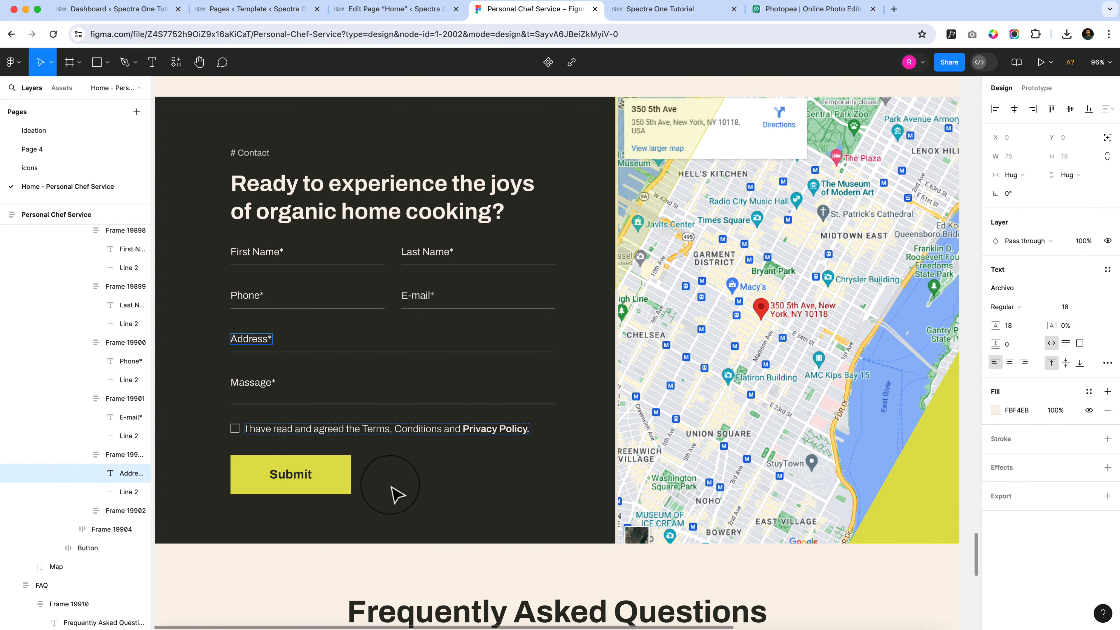
double_click(300, 430)
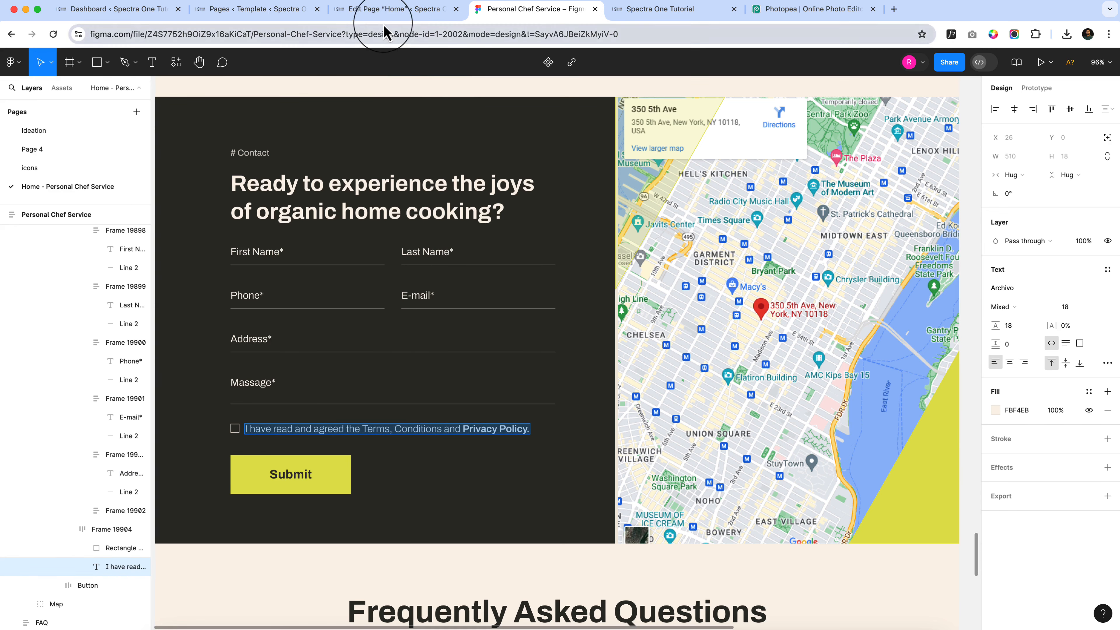
left_click(379, 10)
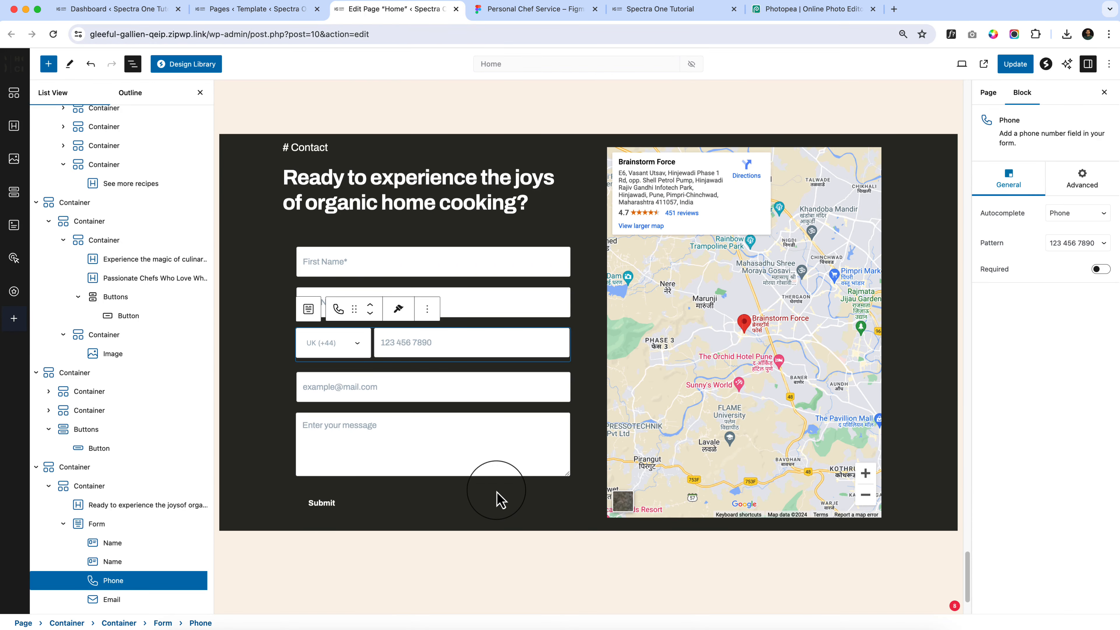
Step: Add a Checkbox field below the message area with the option text "I have read and agreed the Terms, Conditions and Privacy Policy."
left_click(507, 465)
left_click(427, 394)
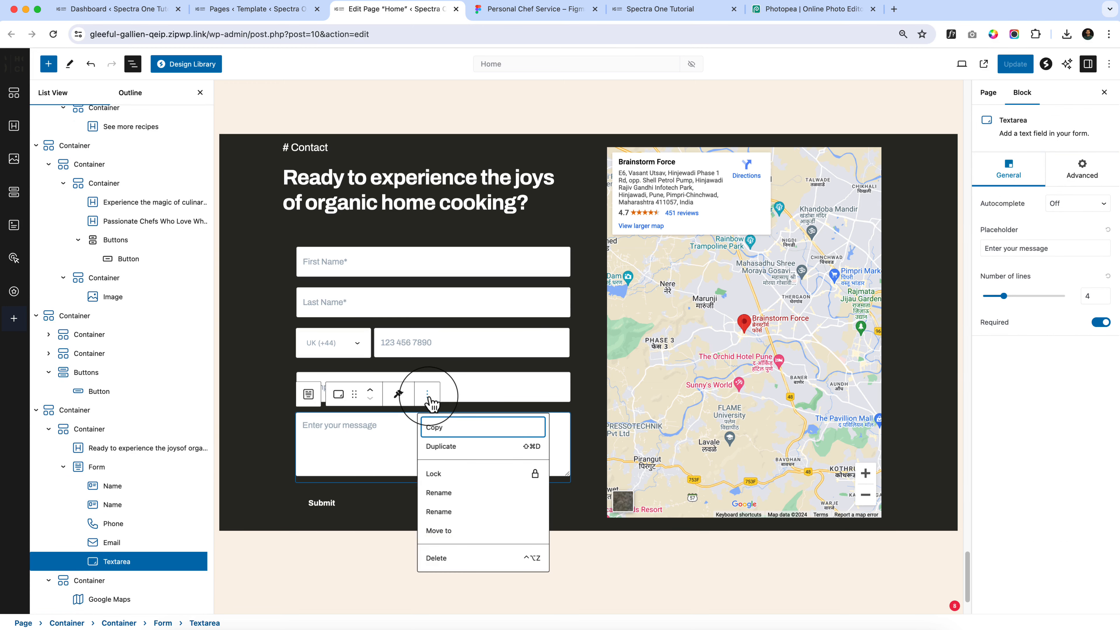
left_click(112, 473)
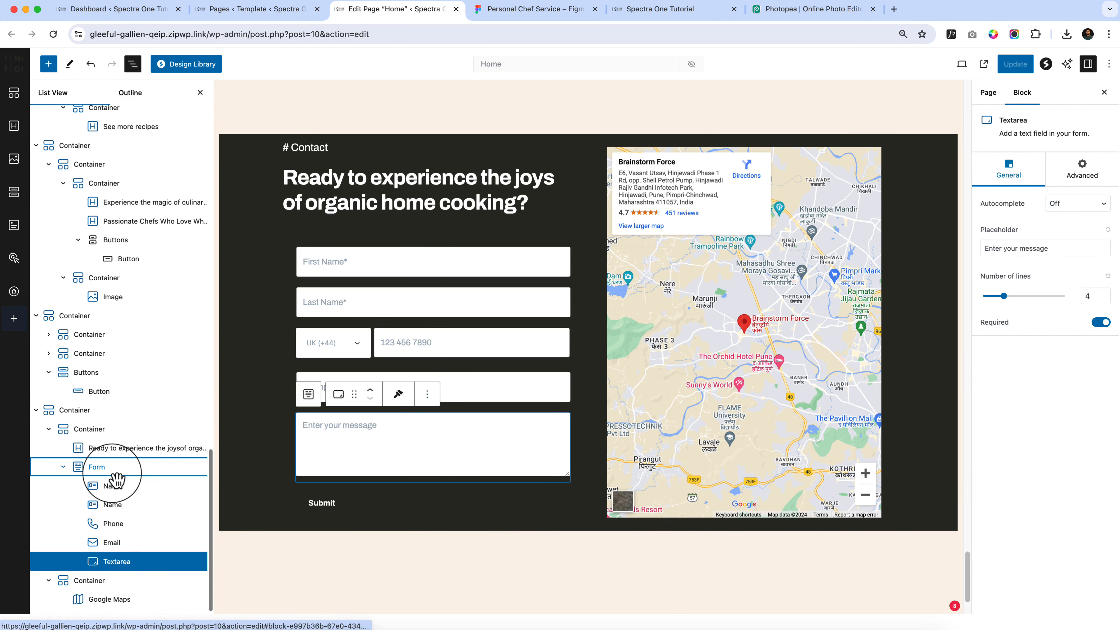
left_click(563, 476)
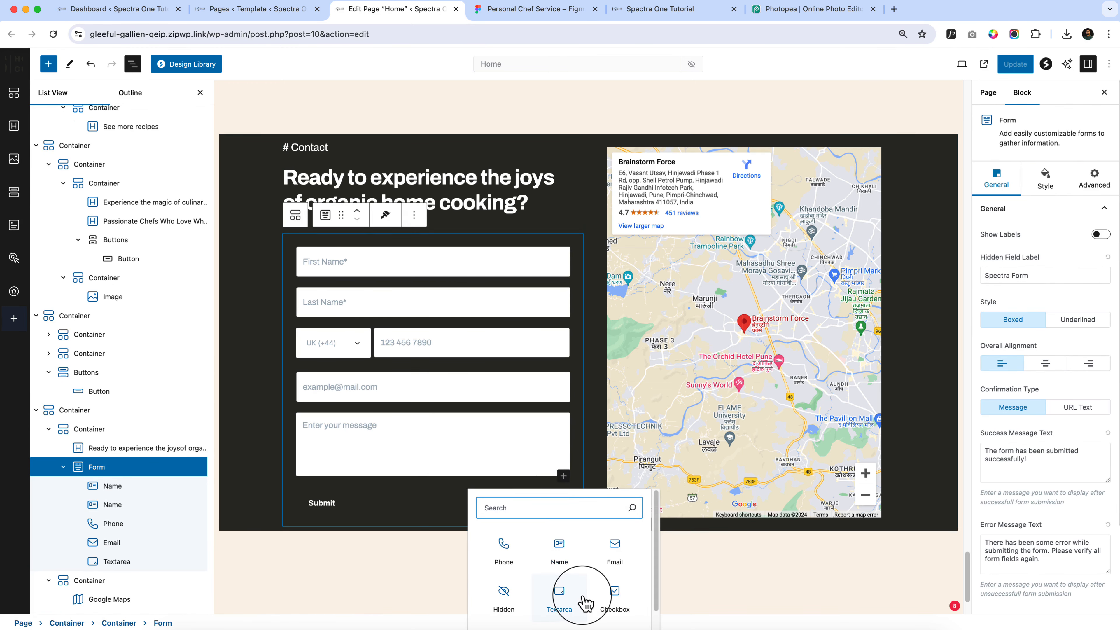
scroll(587, 602, "down", 2)
left_click(575, 622)
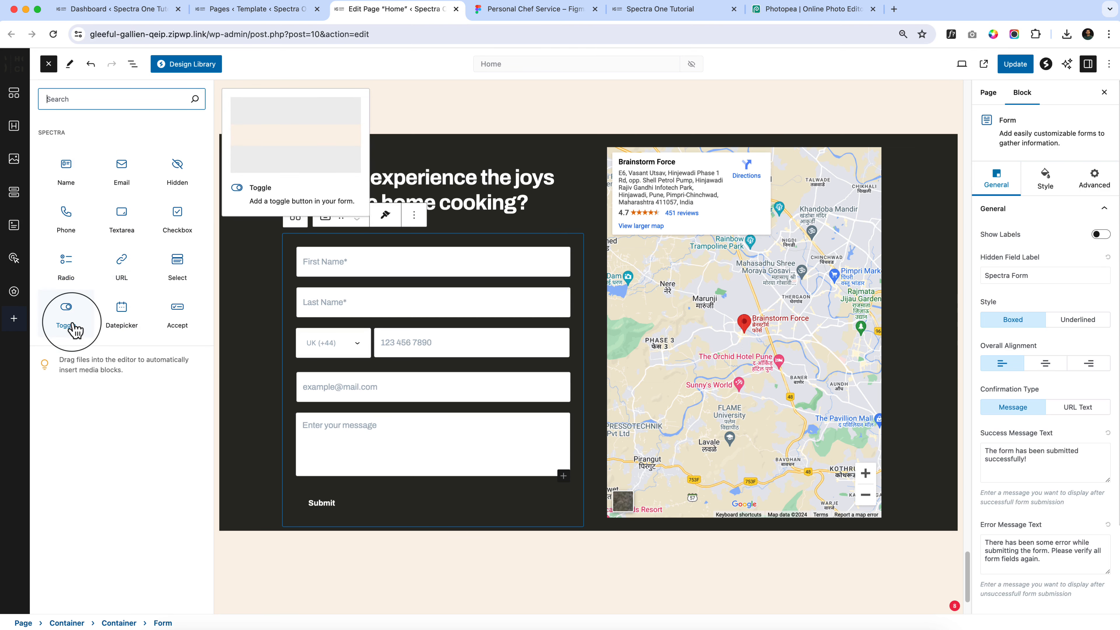
left_click_drag(171, 218, 384, 474)
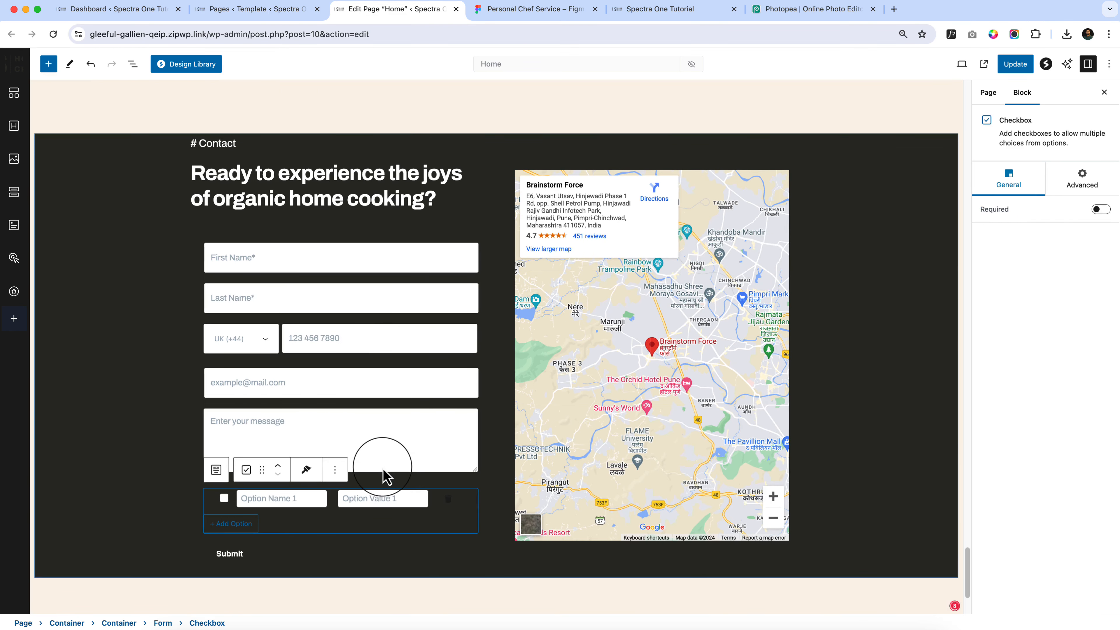
left_click(387, 537)
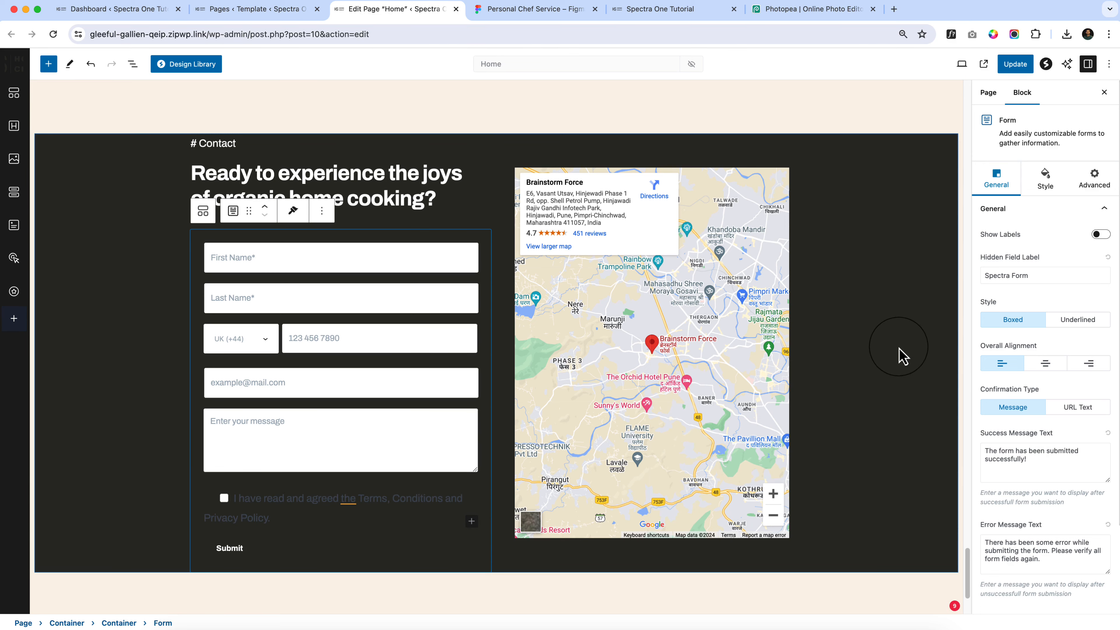
Step: Set the form's Submit button background colour to the yellow palette swatch E4E458
left_click(1046, 179)
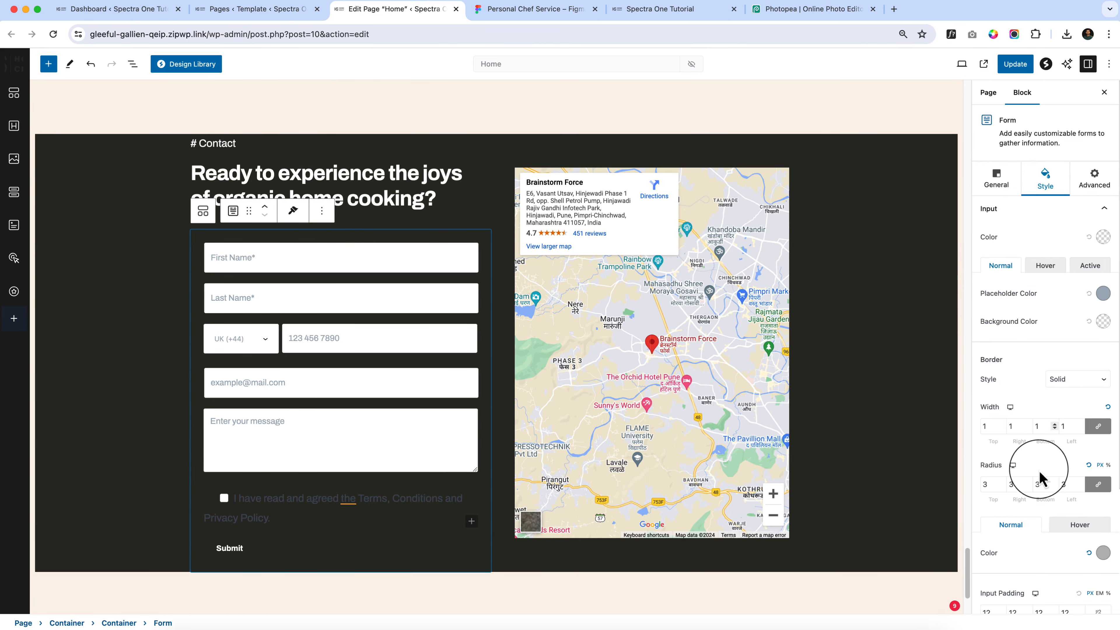
scroll(1056, 529, "down", 5)
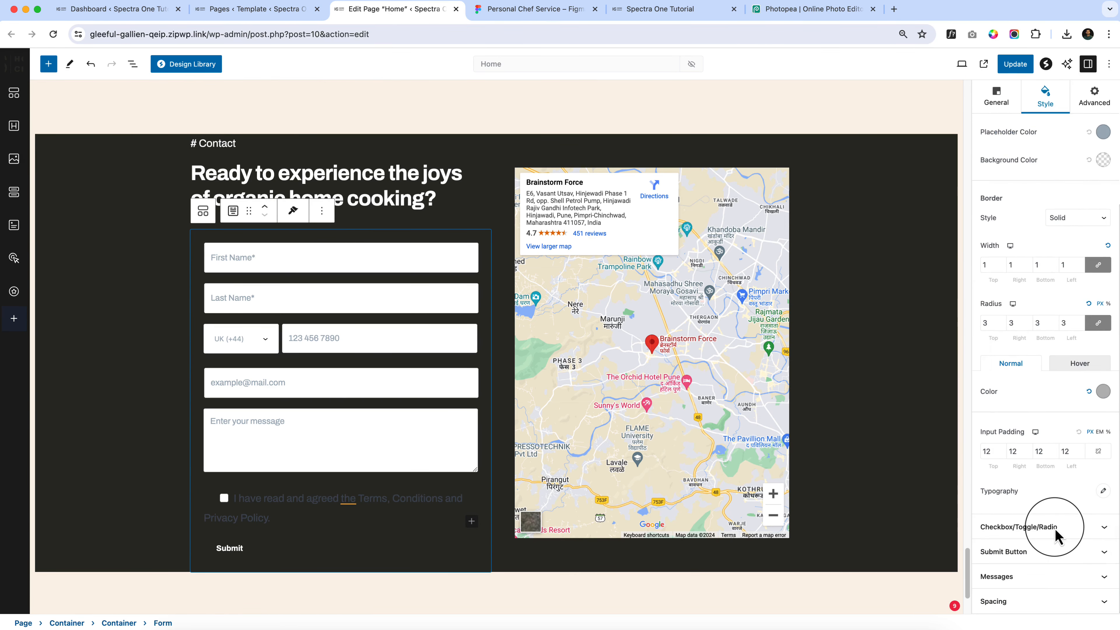
left_click(1036, 557)
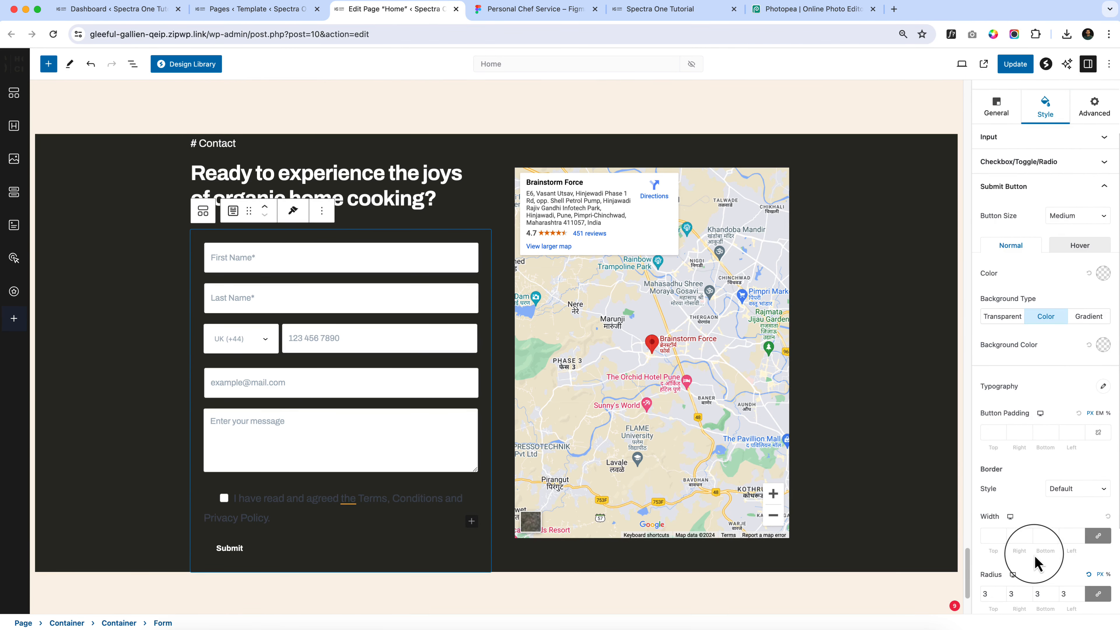
left_click(1103, 345)
left_click(1009, 265)
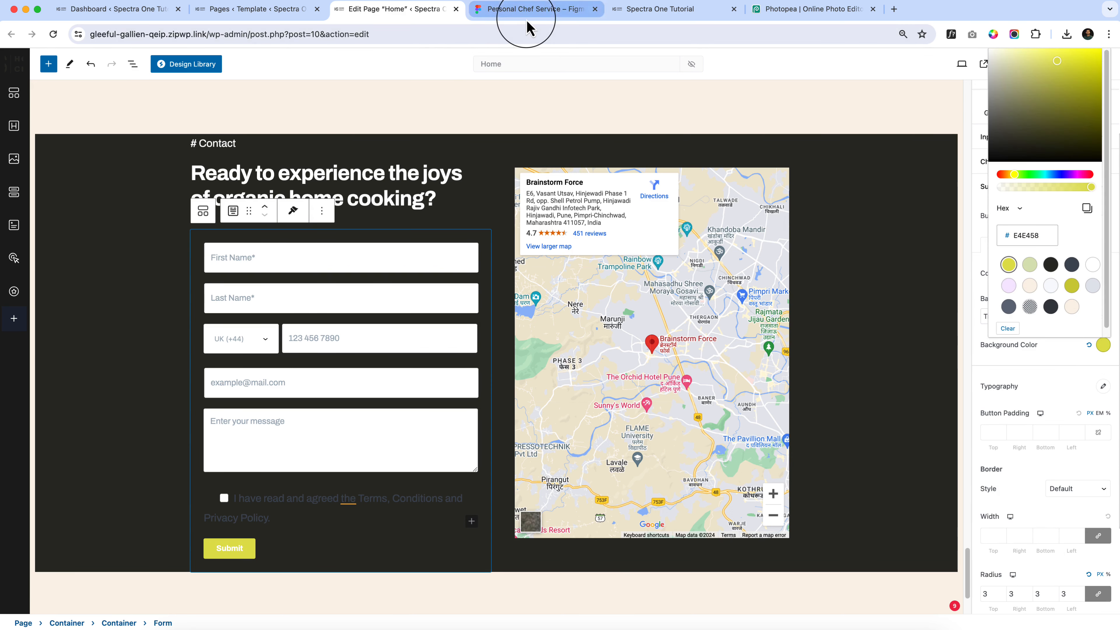
Step: Set the Submit button's text colour to the dark palette swatch and its border radius to 0 on all corners
left_click(531, 9)
left_click(441, 14)
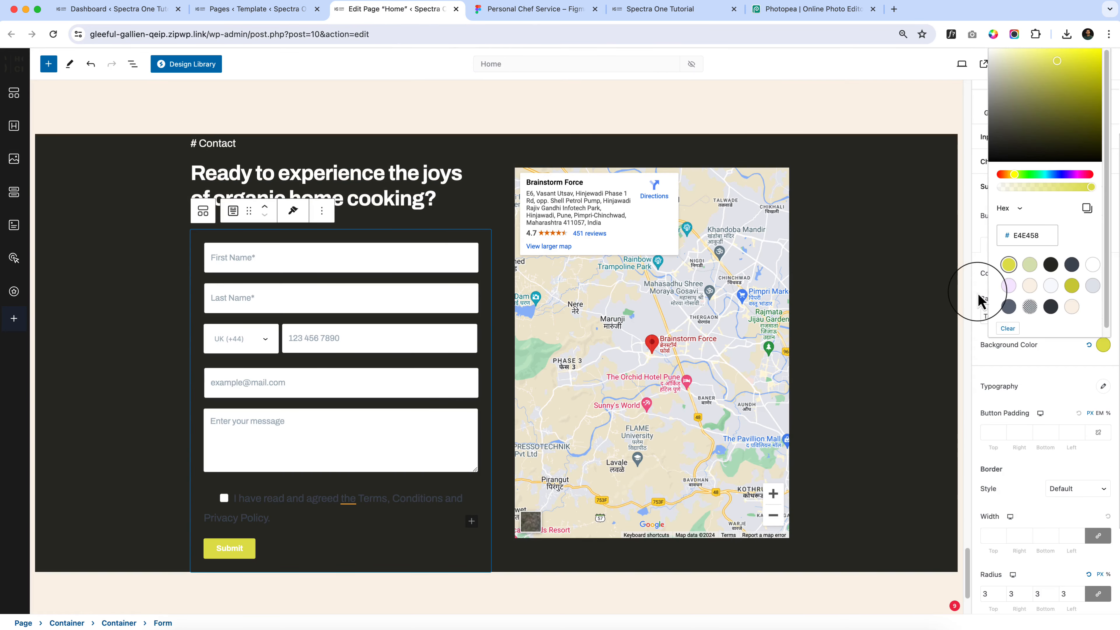
left_click(1088, 376)
left_click(1103, 273)
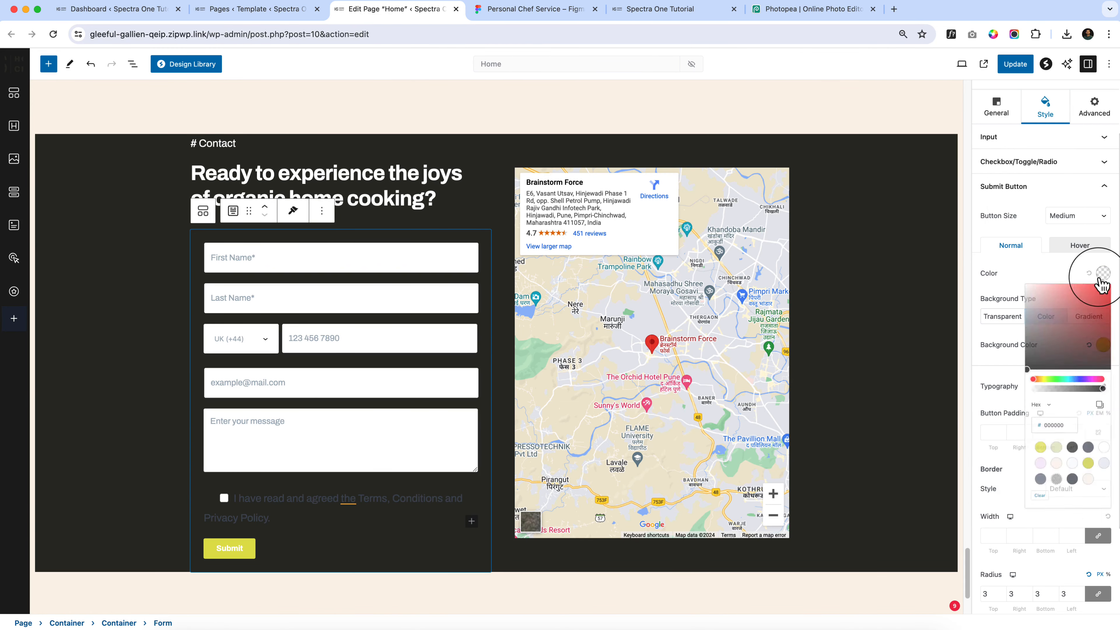
left_click(1102, 498)
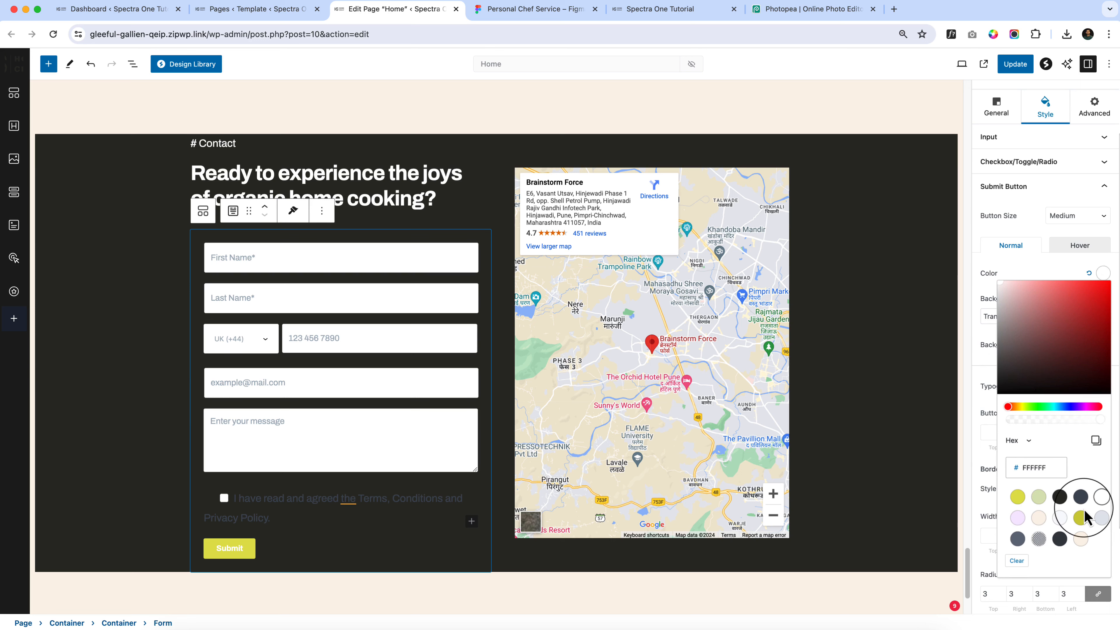
left_click(1060, 497)
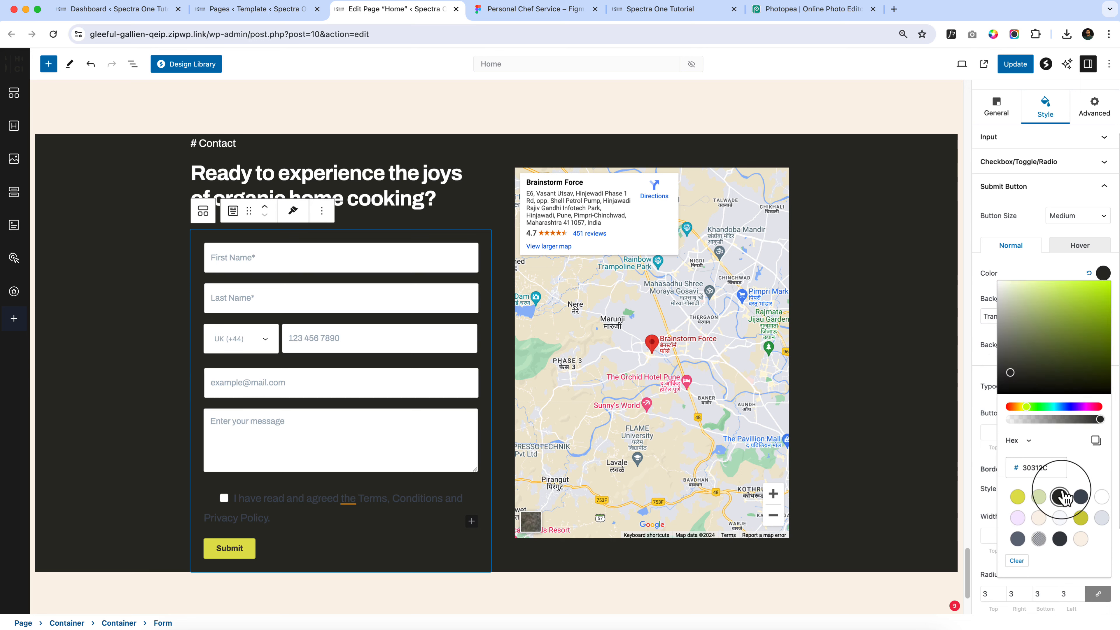
left_click(984, 470)
double_click(987, 594)
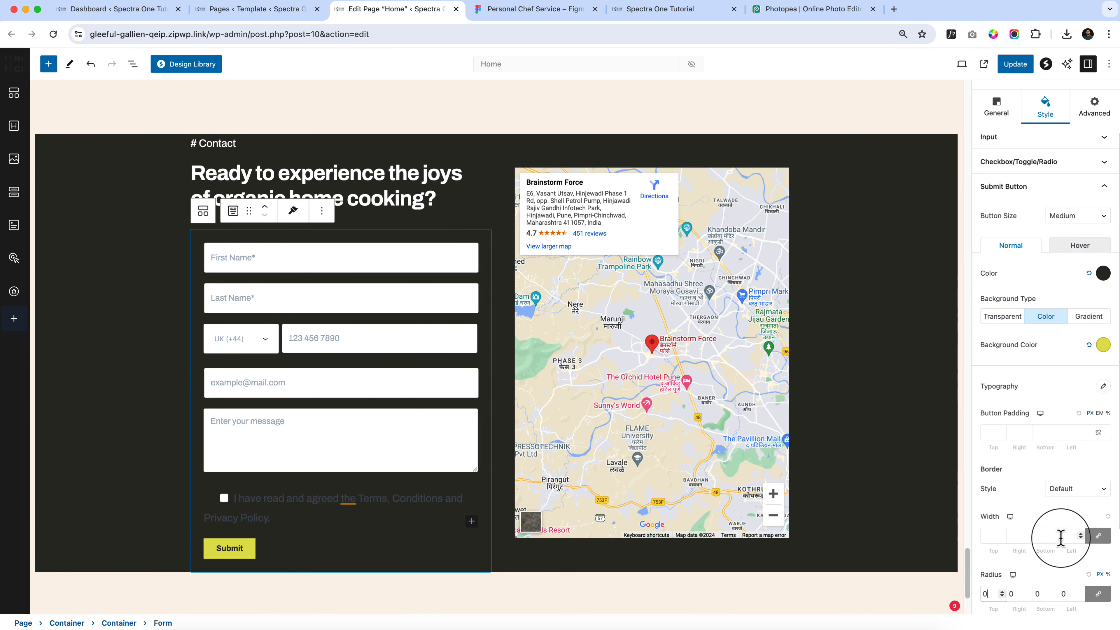
Step: Set the Submit button's padding to 20 px top and bottom and 40 px left and right, with the sides unlinked
scroll(1048, 534, "down", 5)
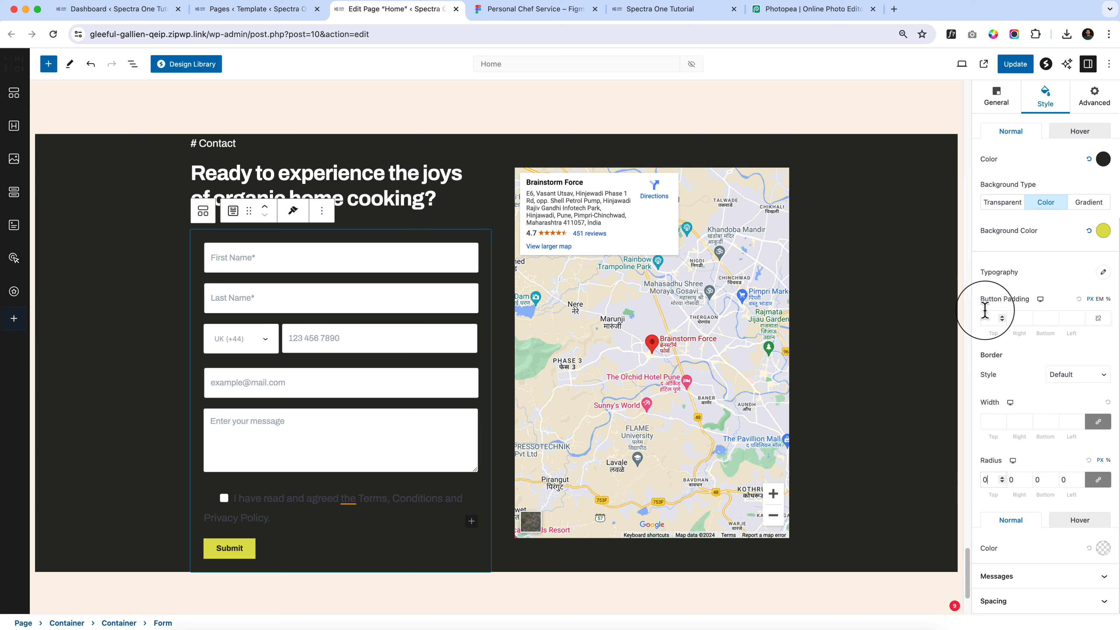
left_click(1098, 319)
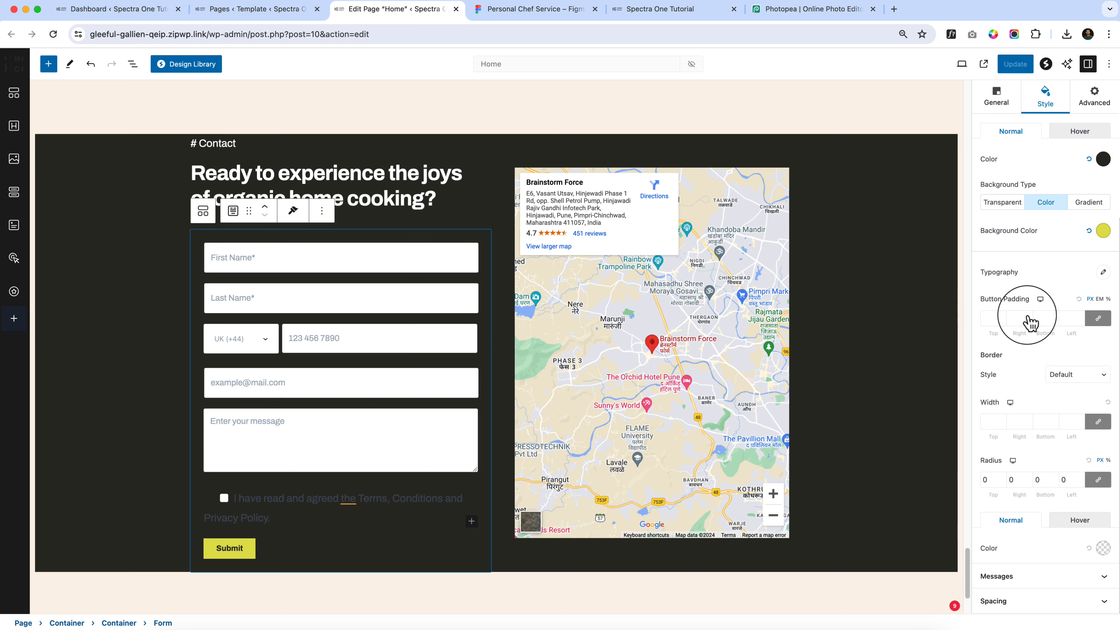
left_click(988, 318)
type("30")
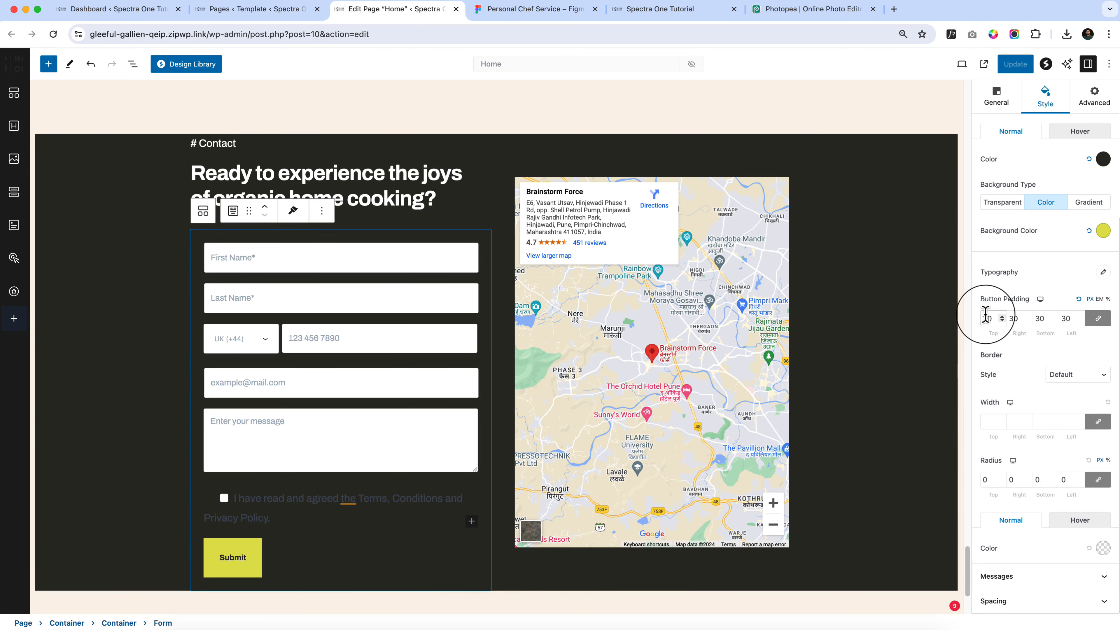
left_click(1094, 318)
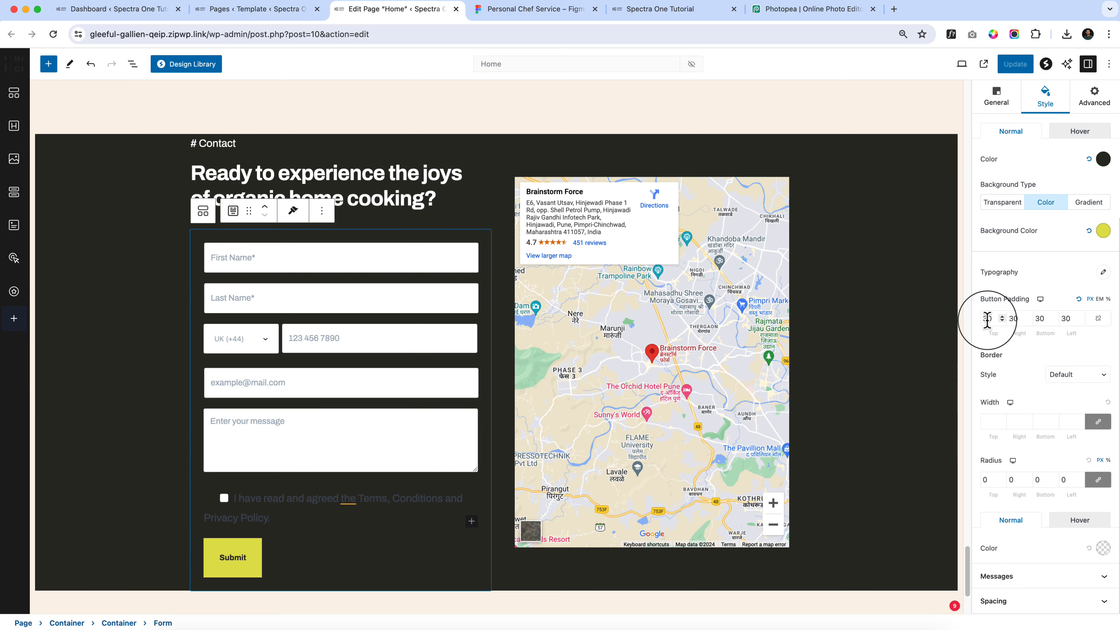
mouse_move(987, 318)
left_mouse_down()
mouse_move(1035, 318)
mouse_move(996, 318)
left_mouse_up()
type("2")
type("2")
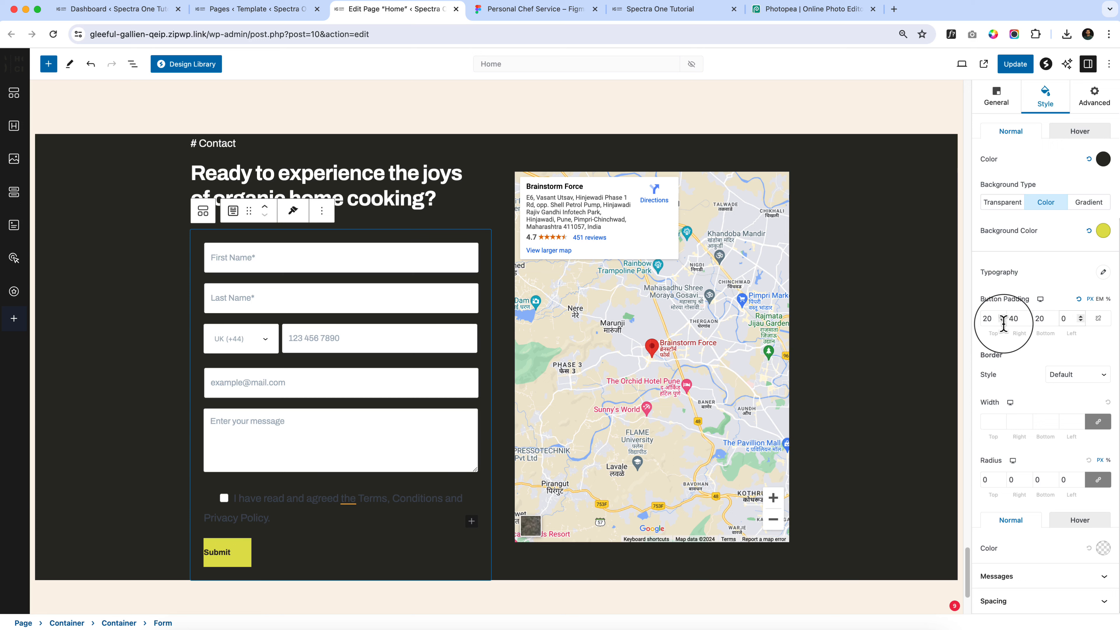
type("4")
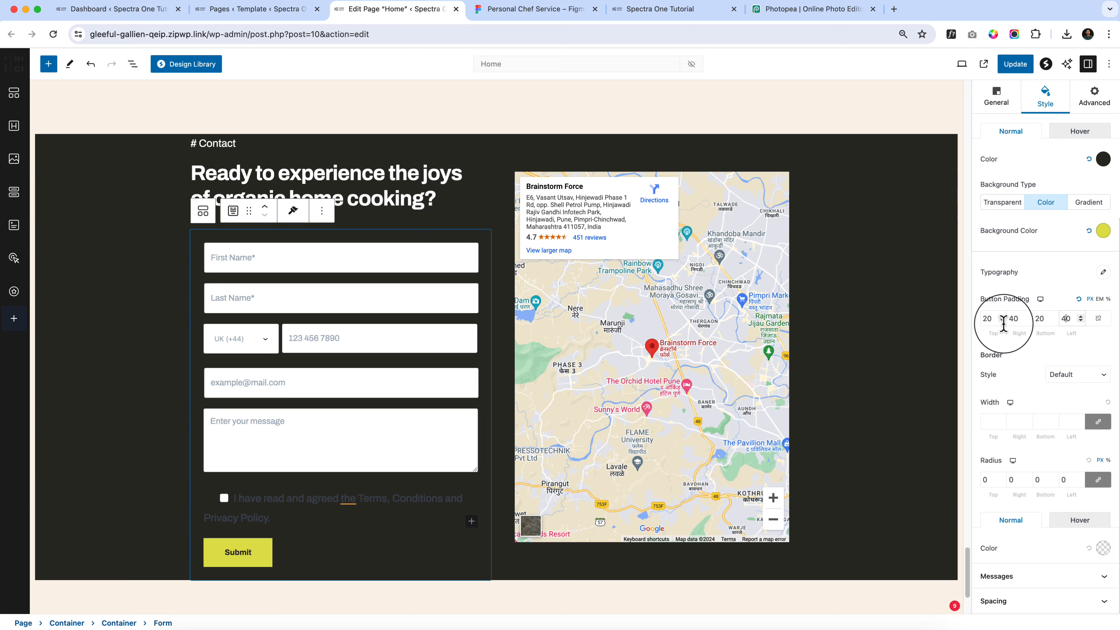
Step: Set the Submit button text to font size 16 px and weight 700, and update the page
left_click(1104, 272)
left_click(1097, 343)
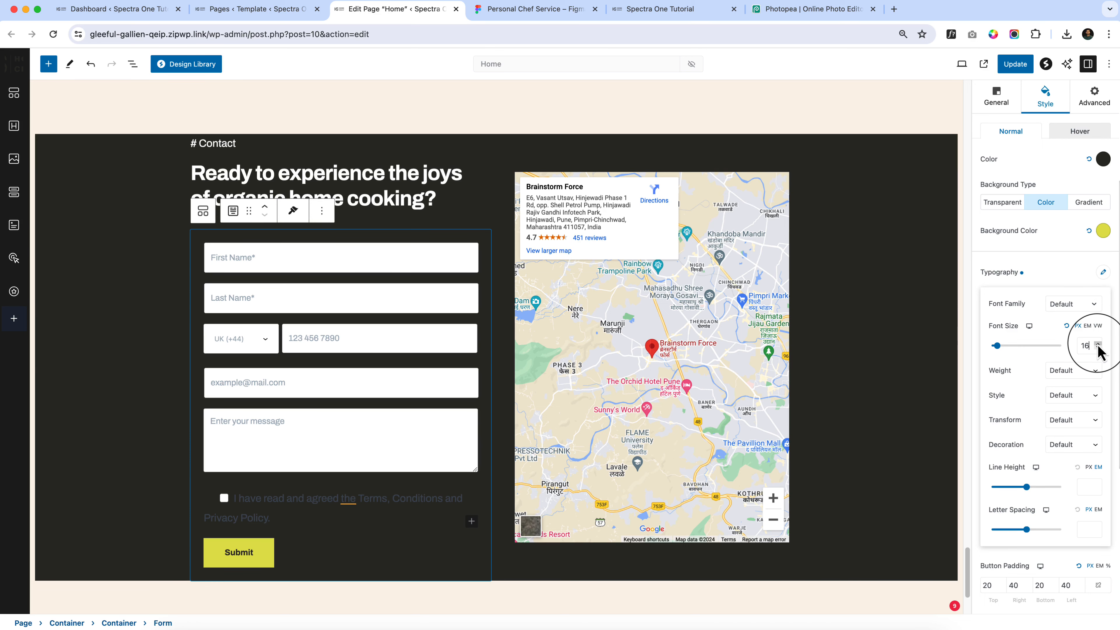
left_click(1093, 371)
left_click(1079, 463)
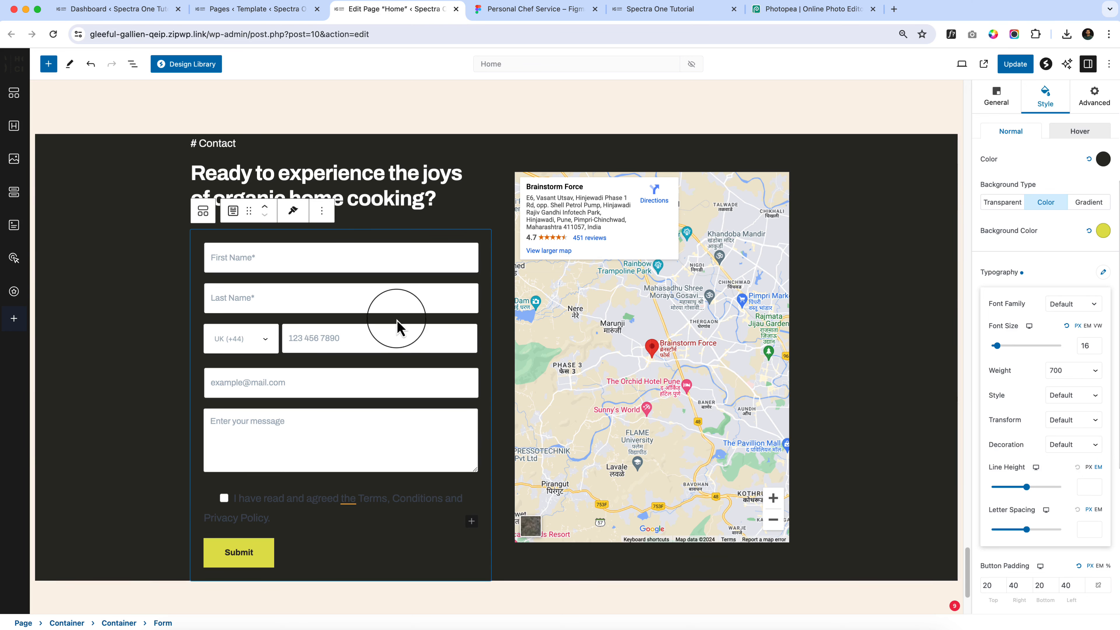
left_click(1015, 63)
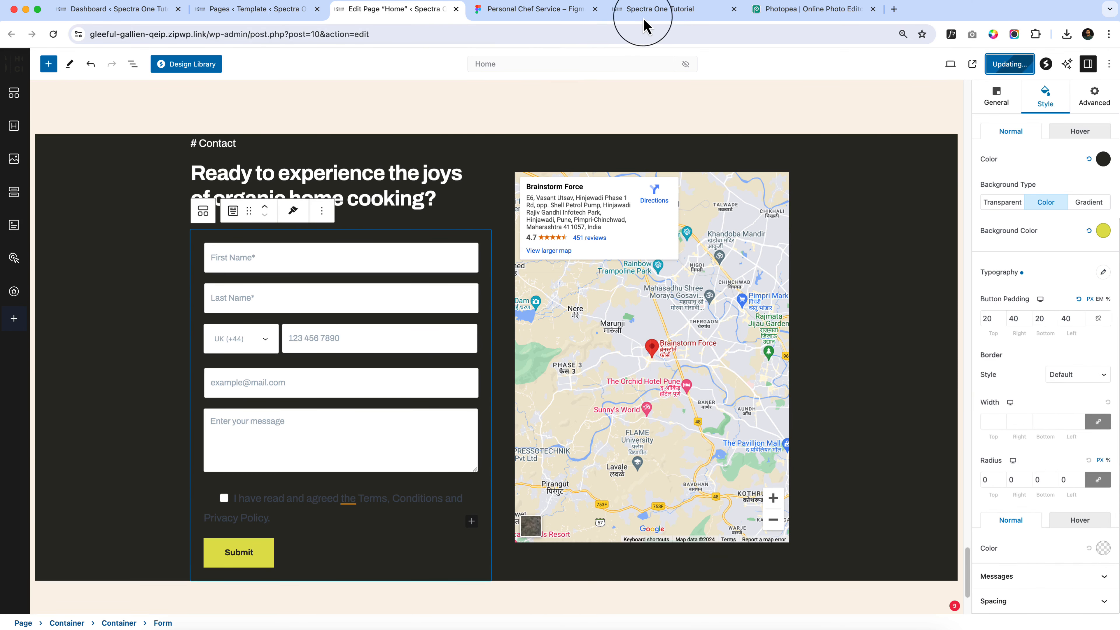
Step: Reload the live Spectra One Tutorial page and review its contact section
left_click(645, 9)
left_click(638, 34)
key("Return")
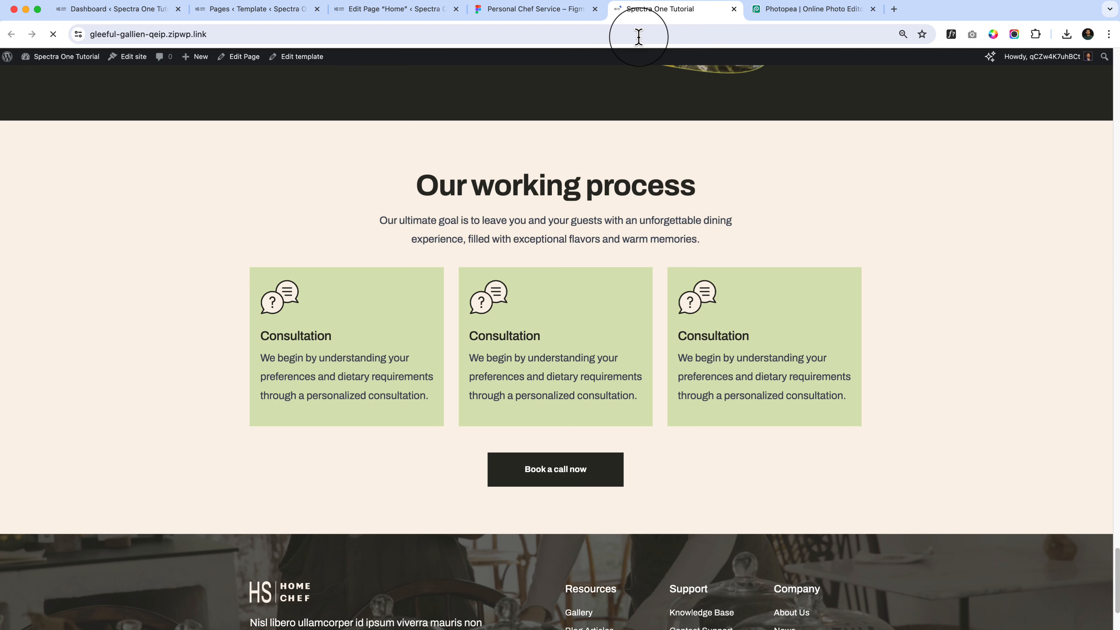
scroll(569, 245, "down", 3)
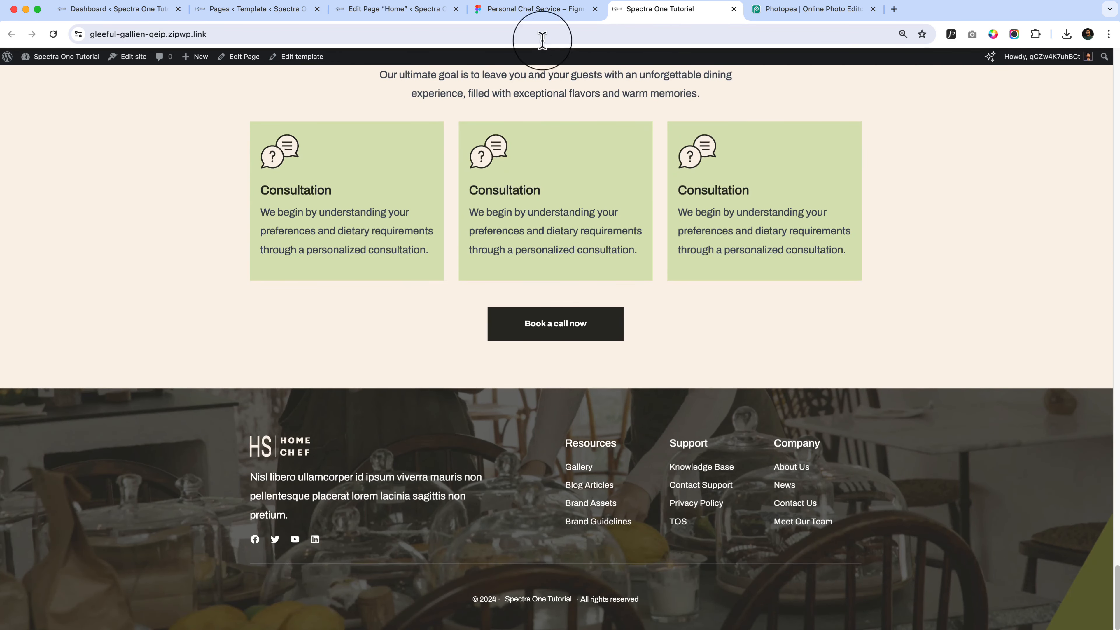
left_click(575, 33)
key("Return")
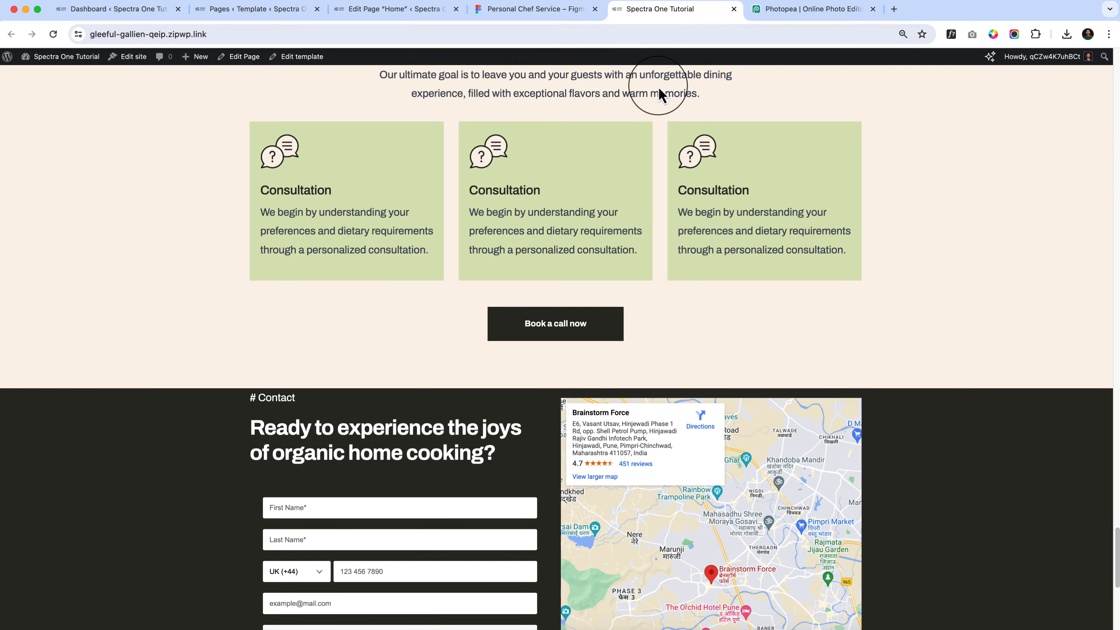
scroll(516, 375, "down", 4)
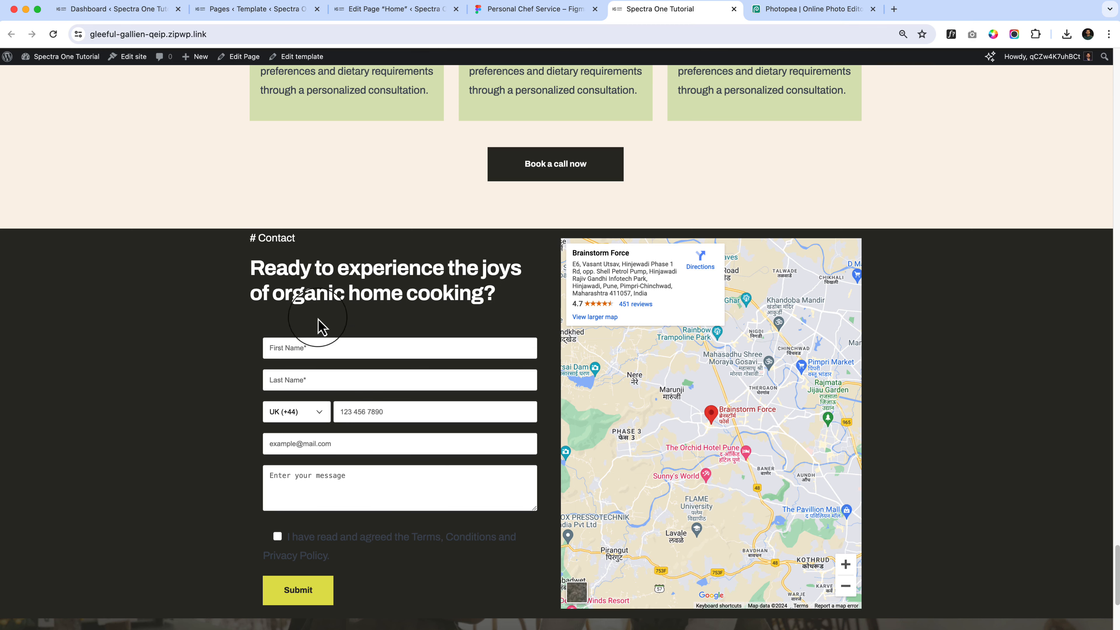
Step: Inspect the contact form's outer spacing with the developer tools in desktop view, and return to the Home page editor
right_click(259, 348)
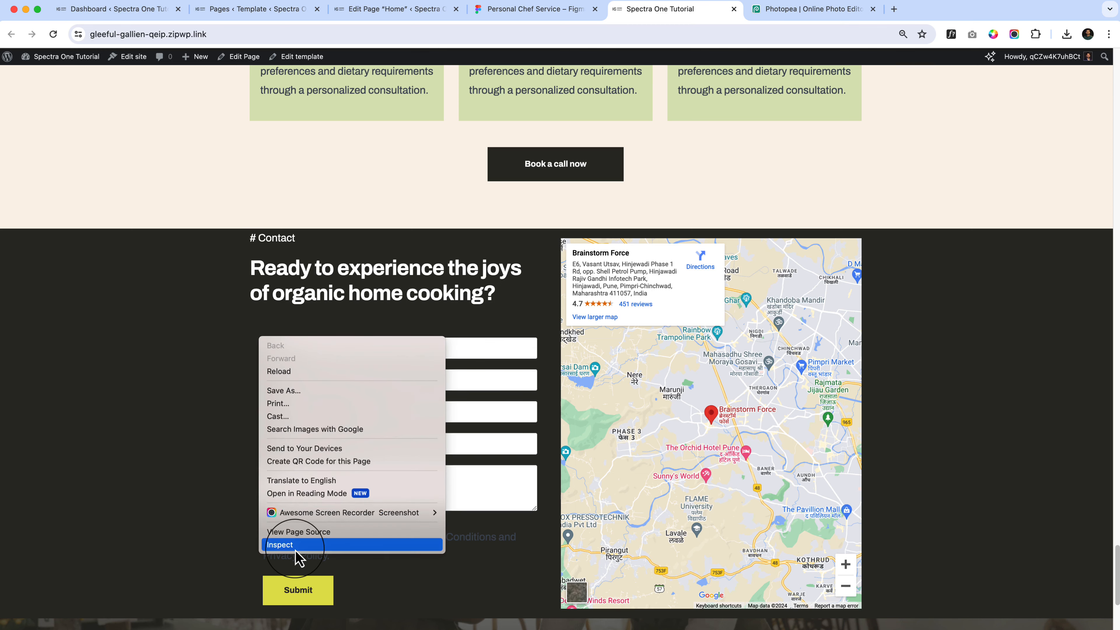
left_click(278, 542)
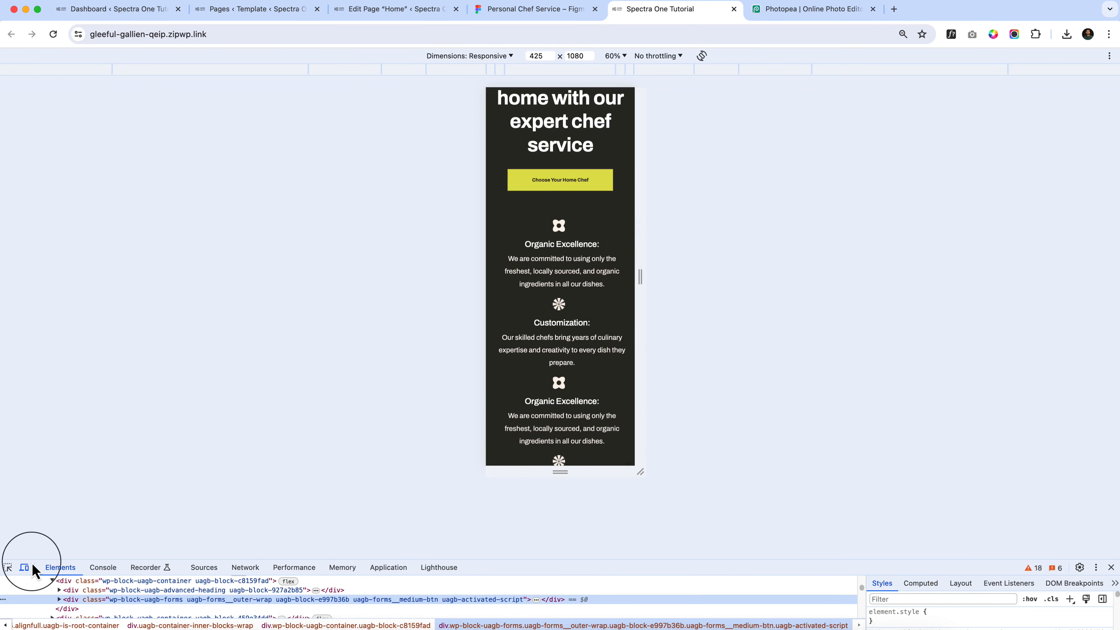
left_click(24, 567)
left_click_drag(626, 569, 645, 536)
scroll(601, 382, "down", 15)
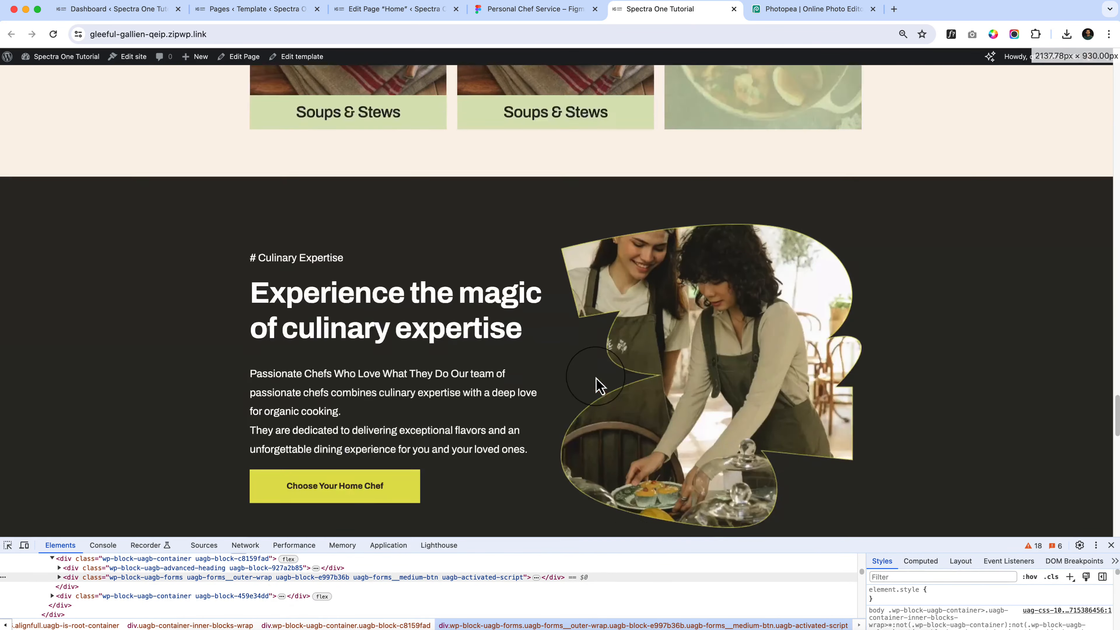
scroll(632, 484, "down", 5)
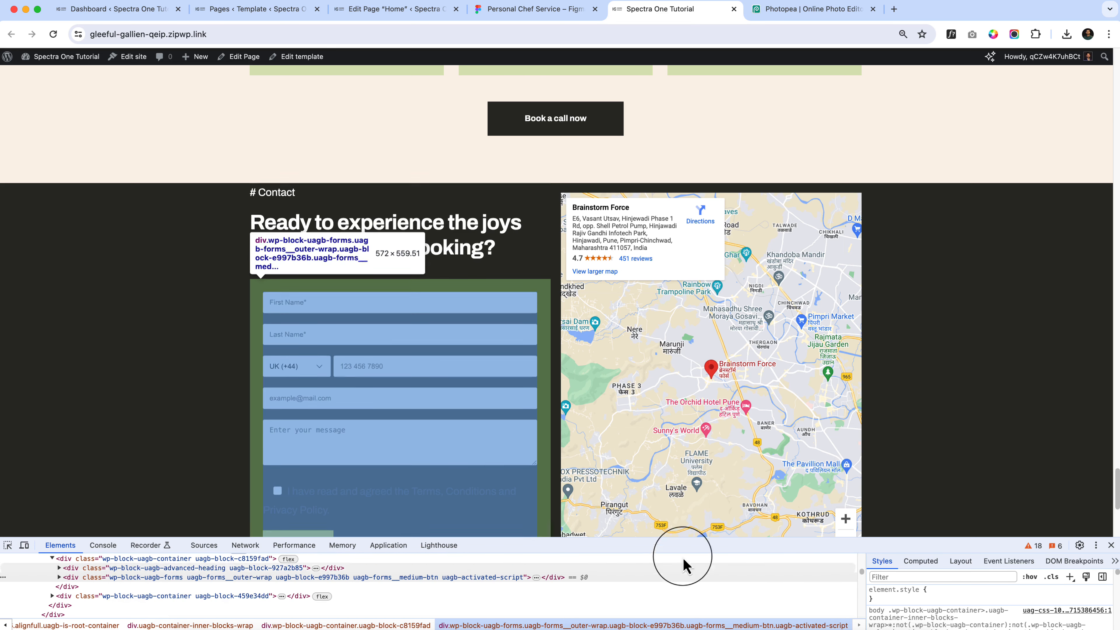
left_click_drag(781, 549, 787, 500)
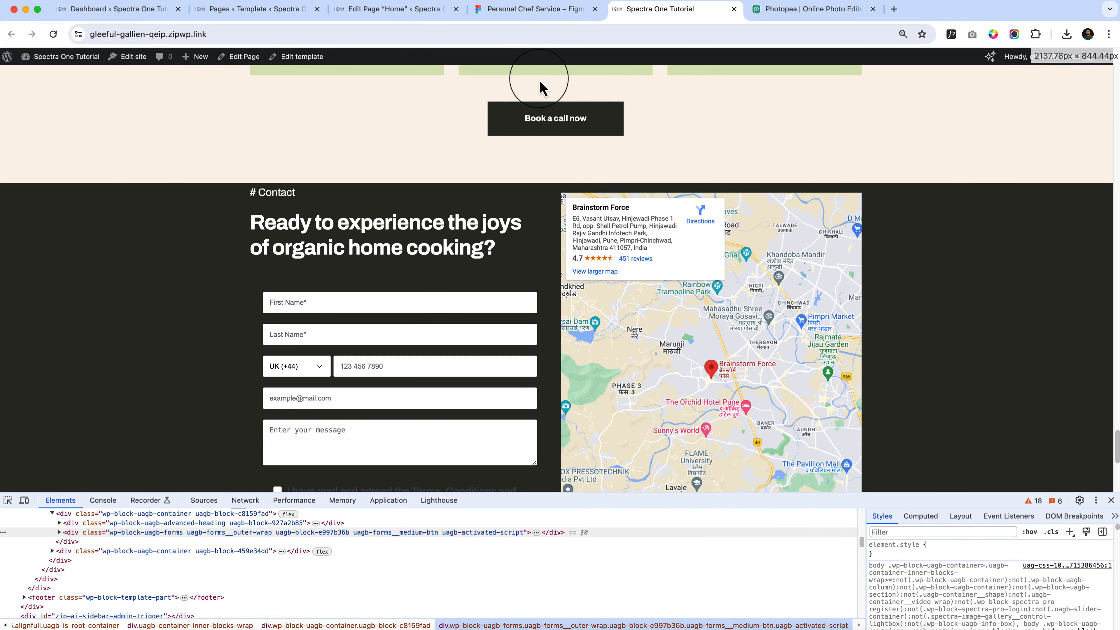
left_click(425, 11)
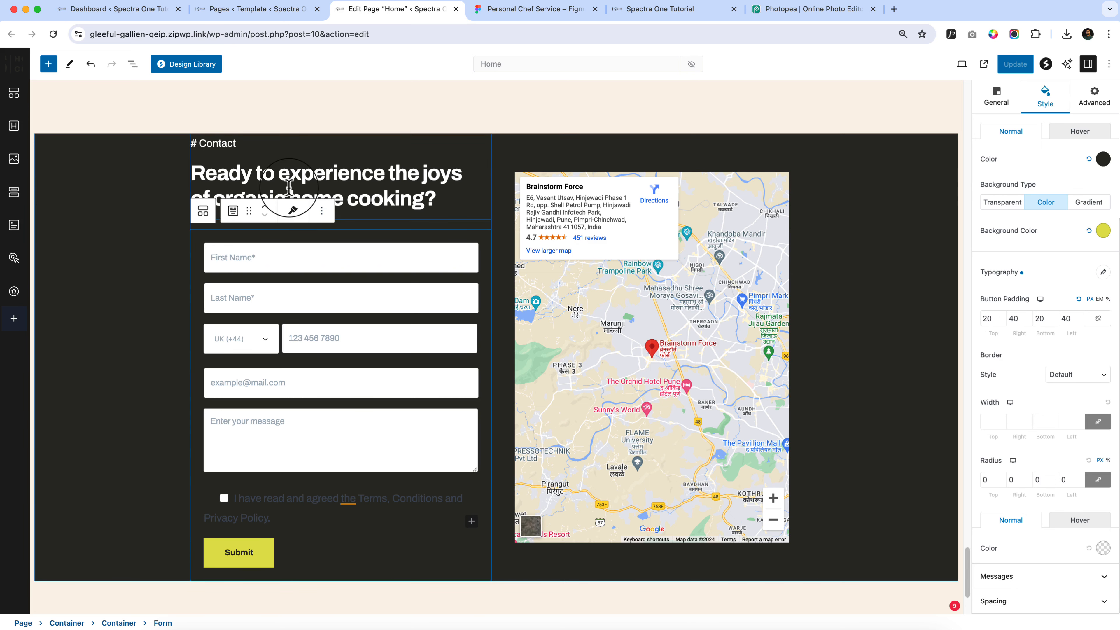
scroll(1017, 255, "up", 5)
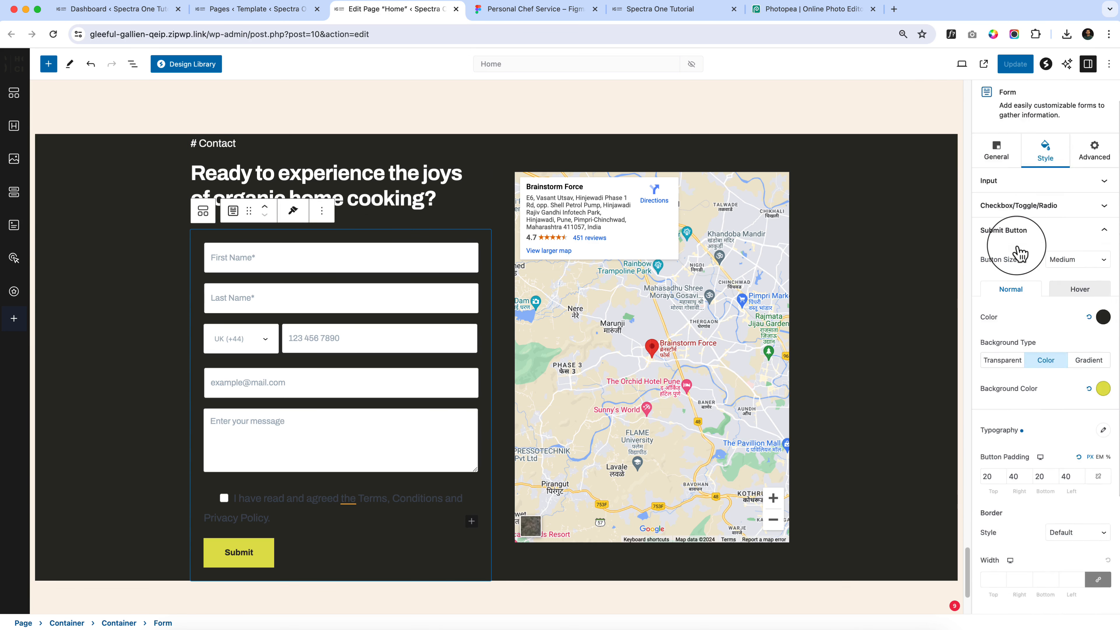
scroll(1016, 253, "down", 1)
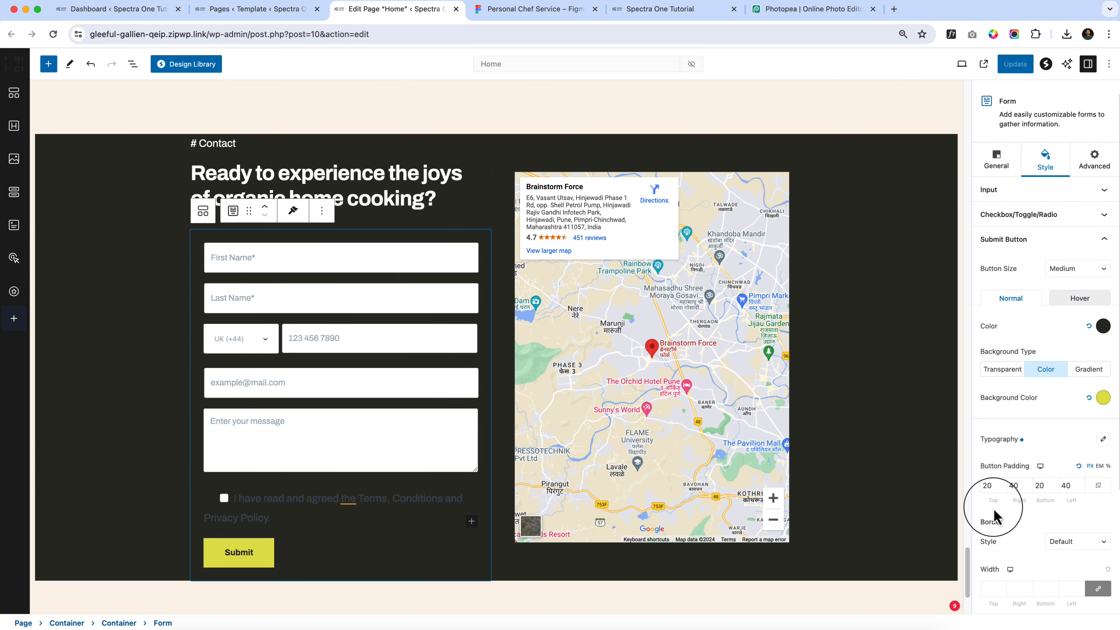
left_click(988, 486)
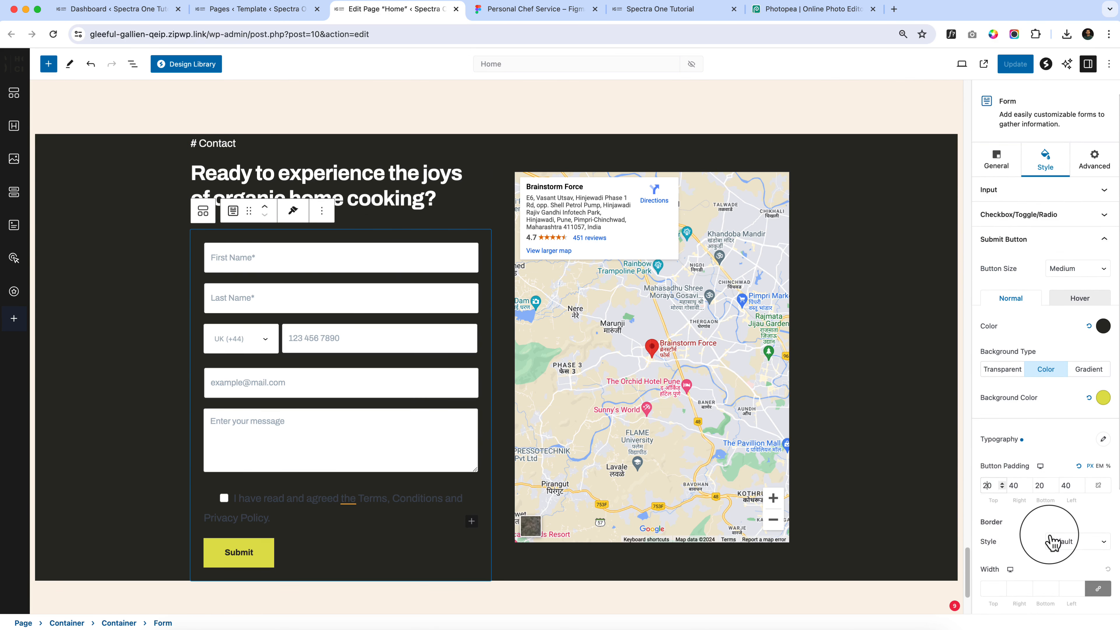
key("BackSpace")
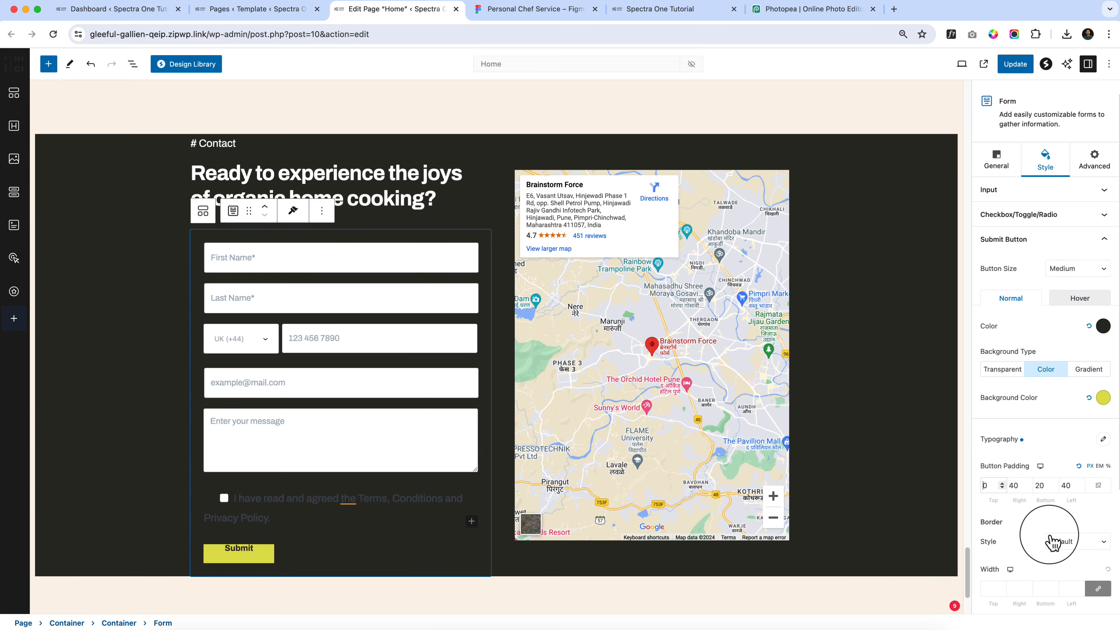
type("2")
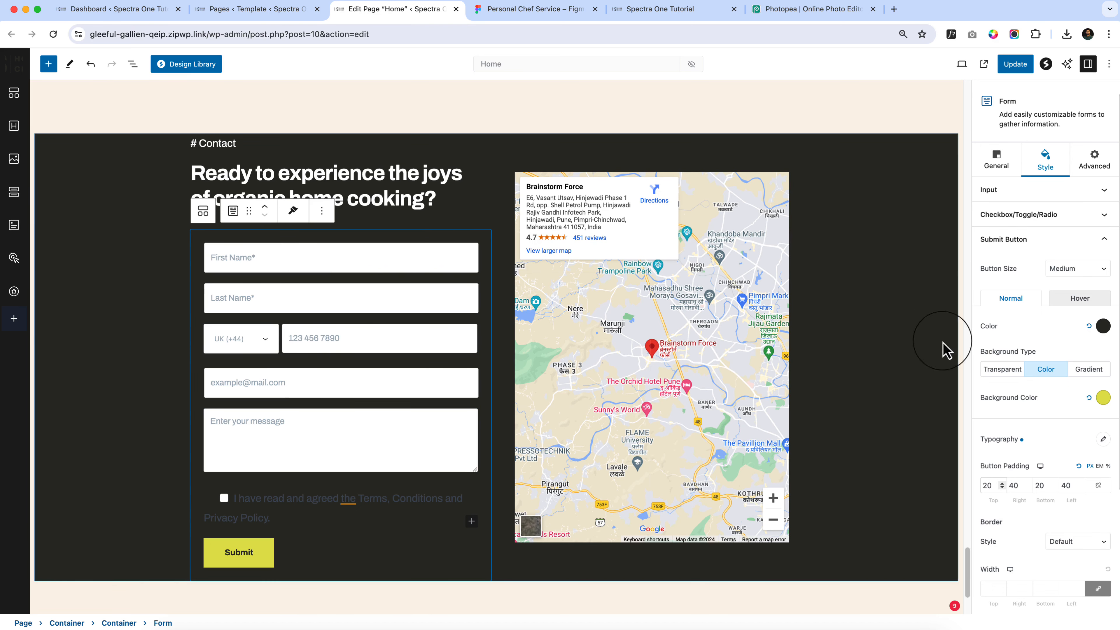
Step: Set the contact form's padding to 0 px on all four sides
scroll(1080, 445, "down", 5)
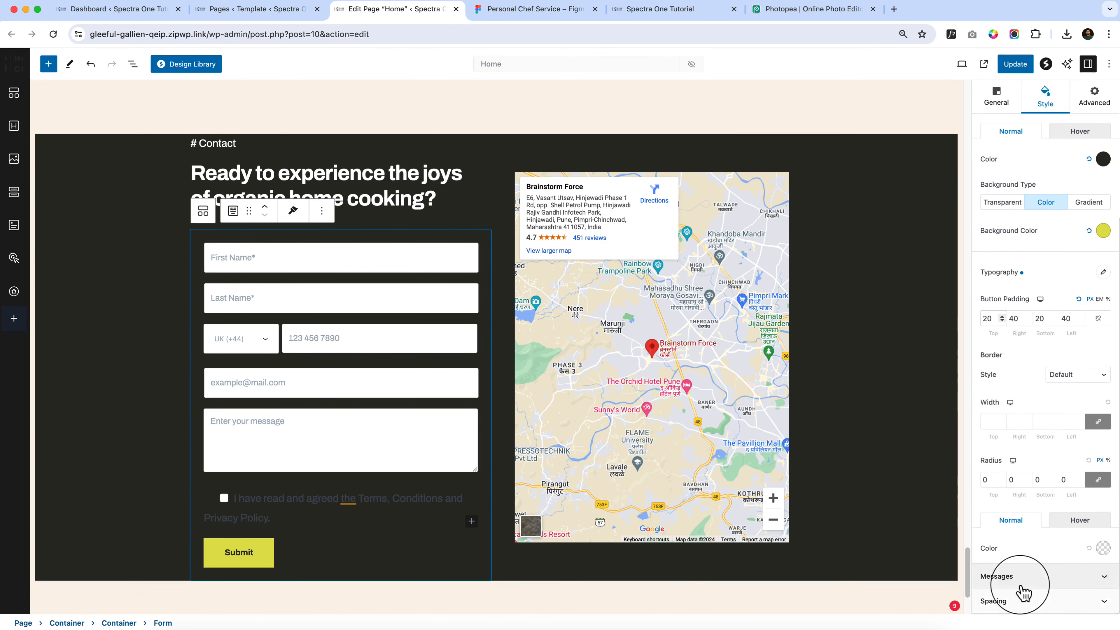
left_click(1024, 603)
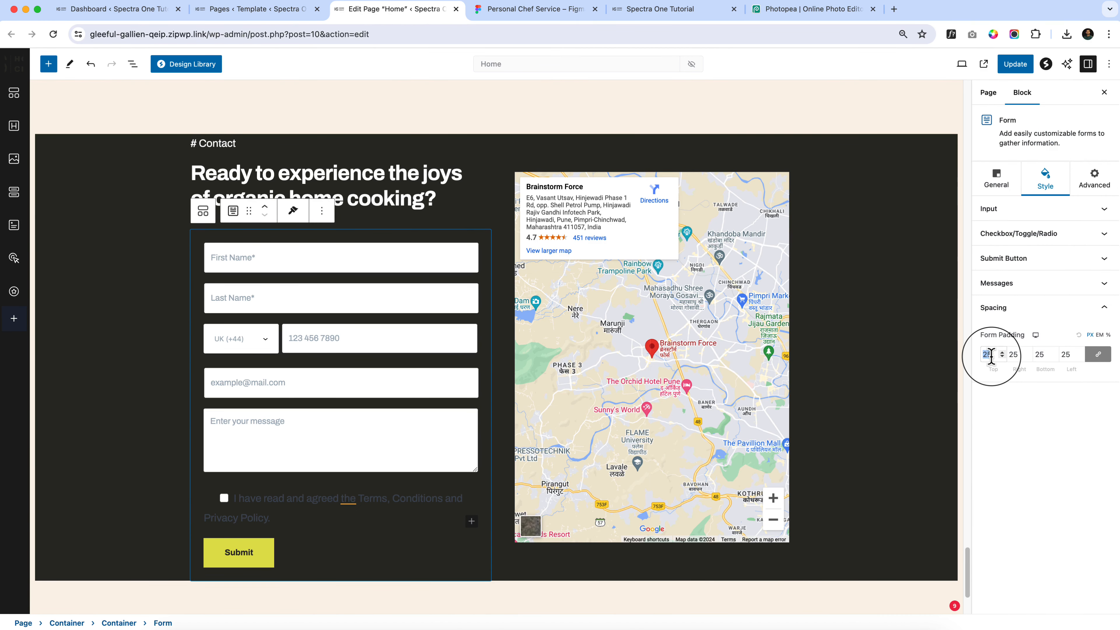
type("0")
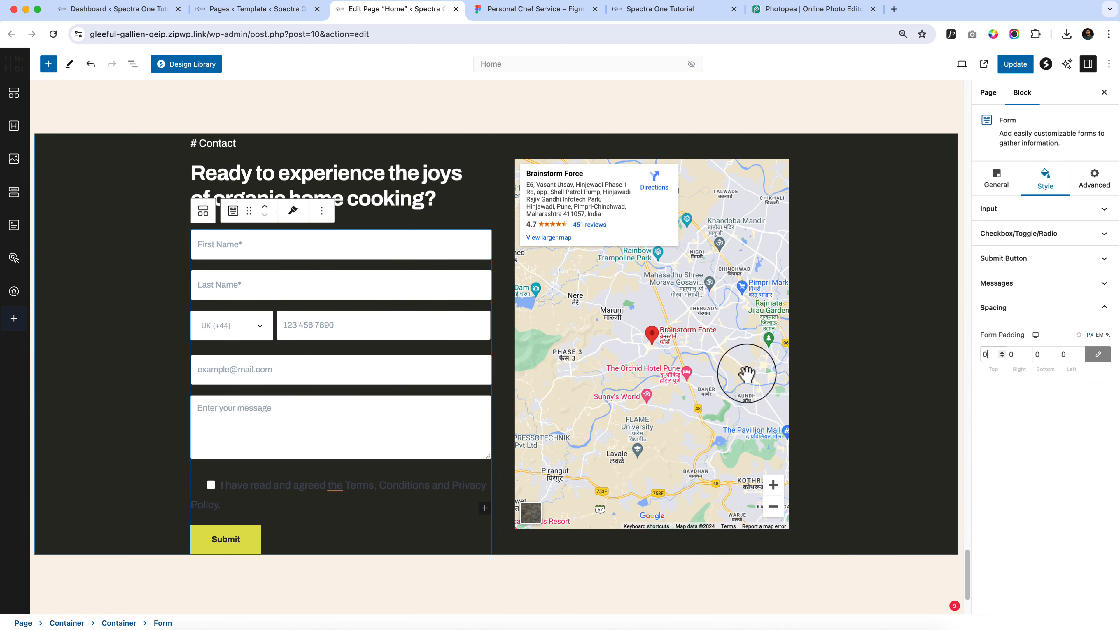
Step: Delete the Phone field from the contact form
left_click(274, 339)
left_click(328, 295)
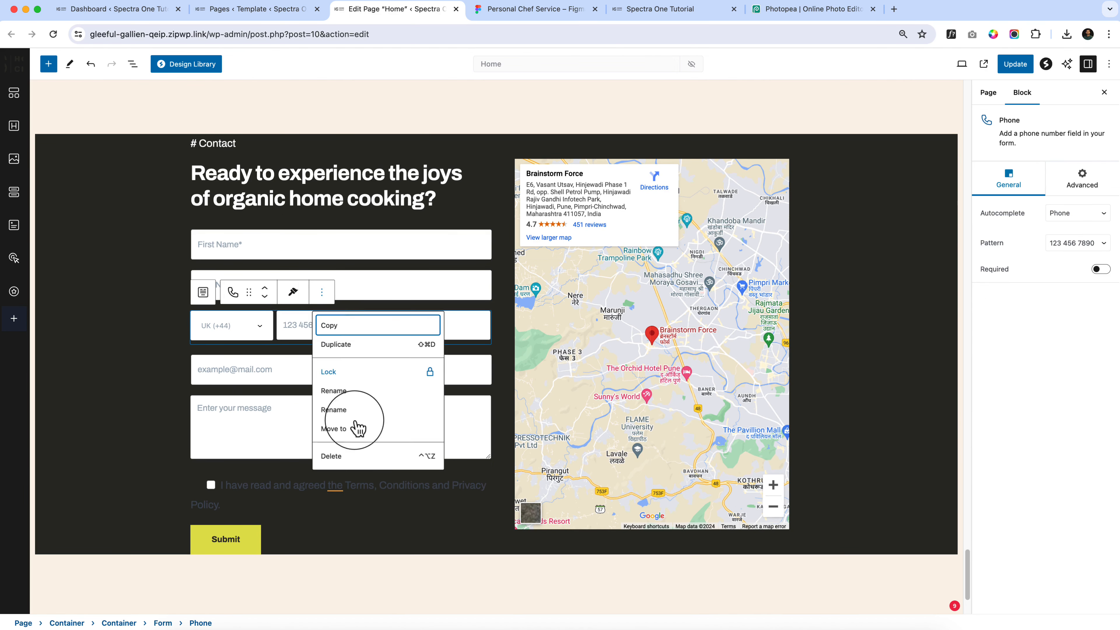
left_click(366, 457)
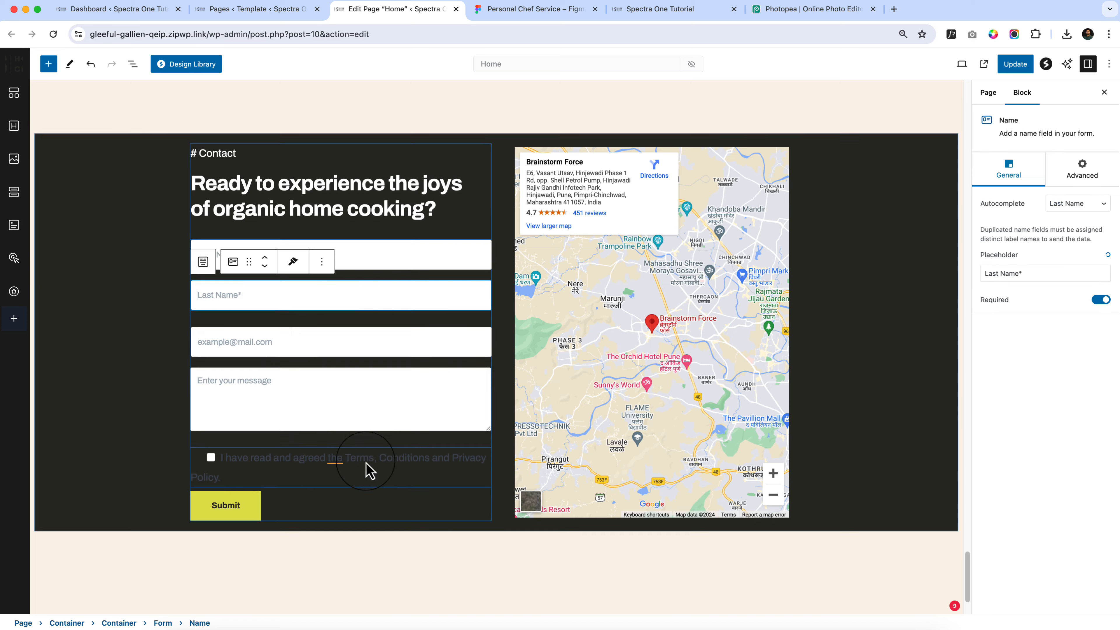
Step: Add a Name field between the Last Name and e-mail fields of the contact form, with the placeholder "Phone Number"
left_click(322, 262)
left_click(56, 64)
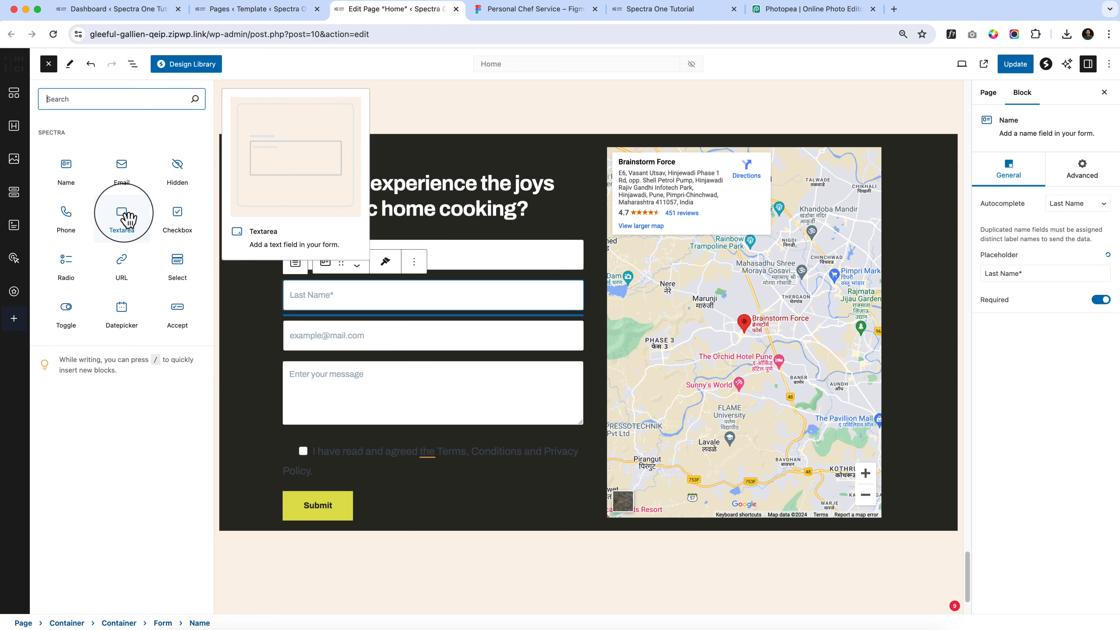
left_click_drag(68, 172, 350, 328)
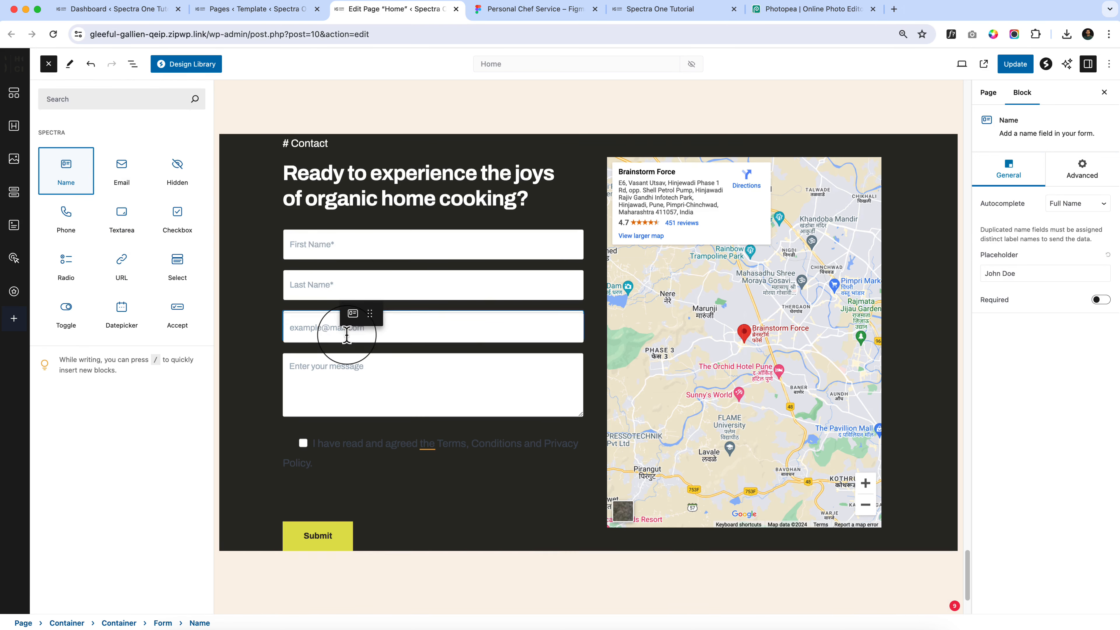
left_click(1000, 274)
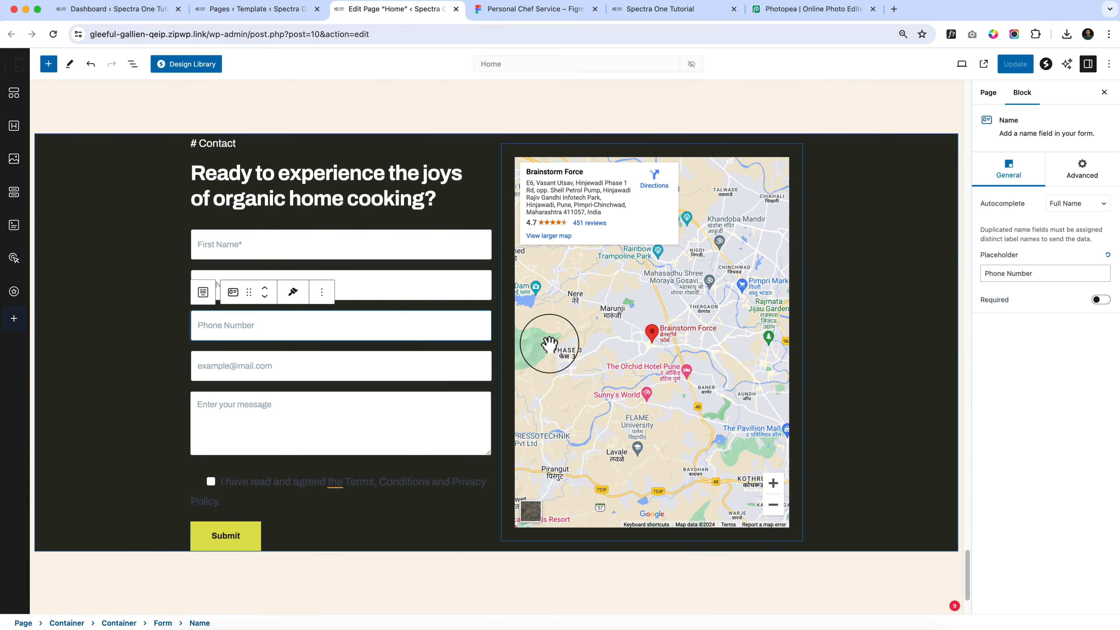
Step: Select the whole contact form block and change its field style to Underlined
left_click(289, 240)
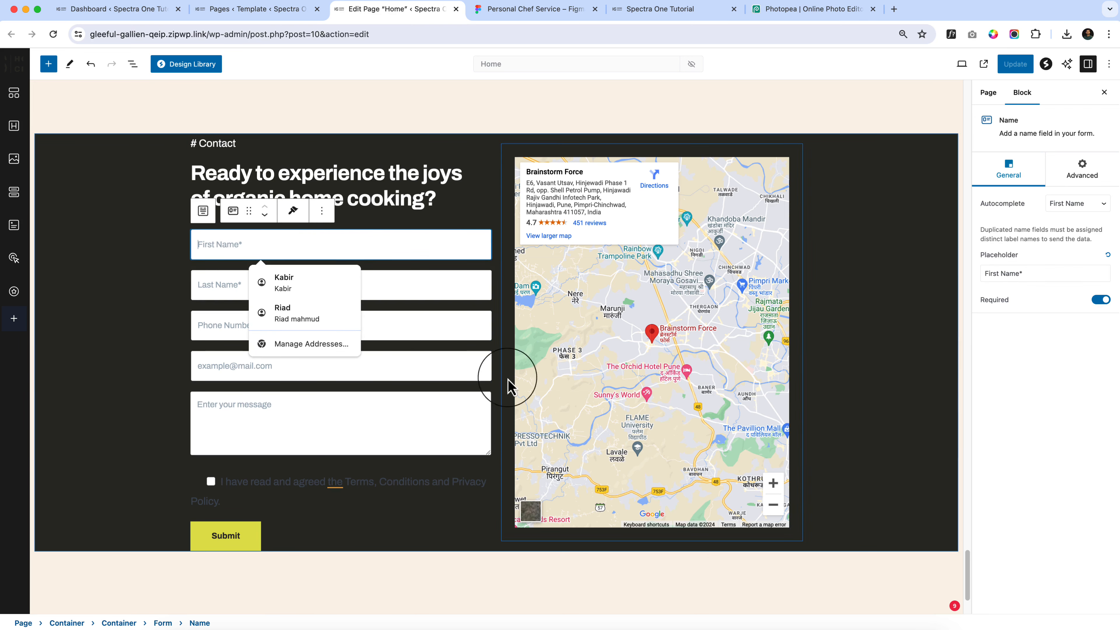
left_click(451, 190)
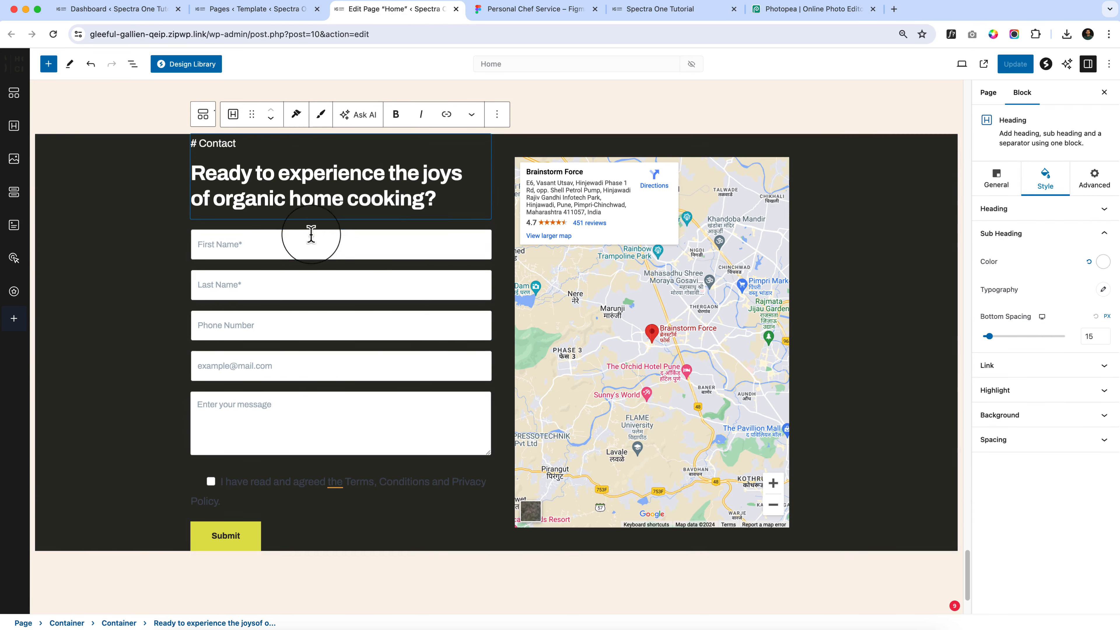
left_click(224, 276)
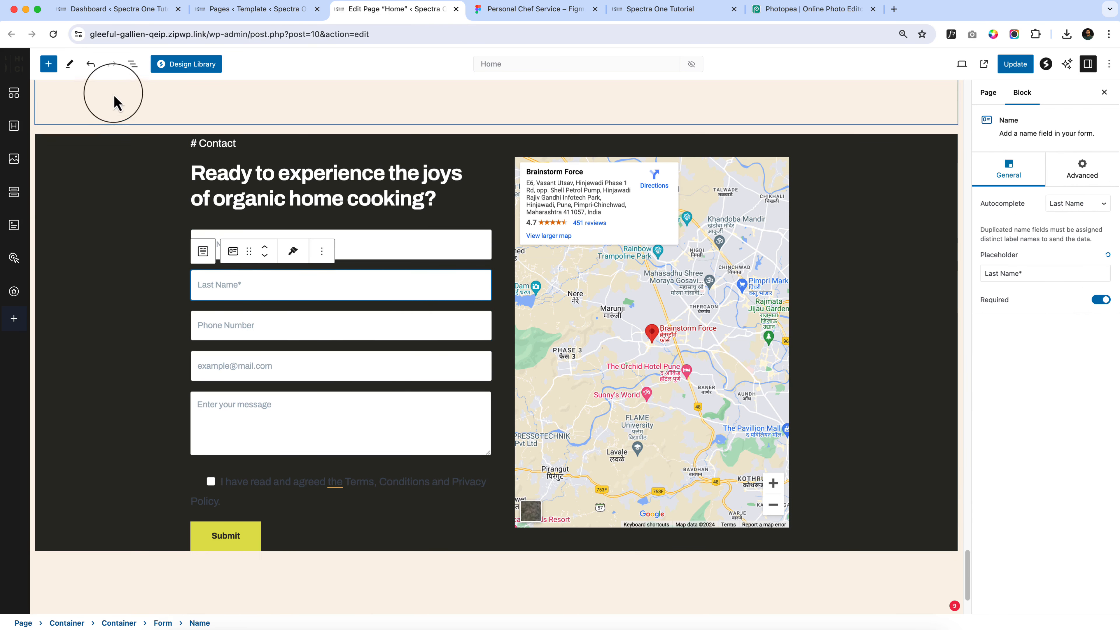
left_click(133, 64)
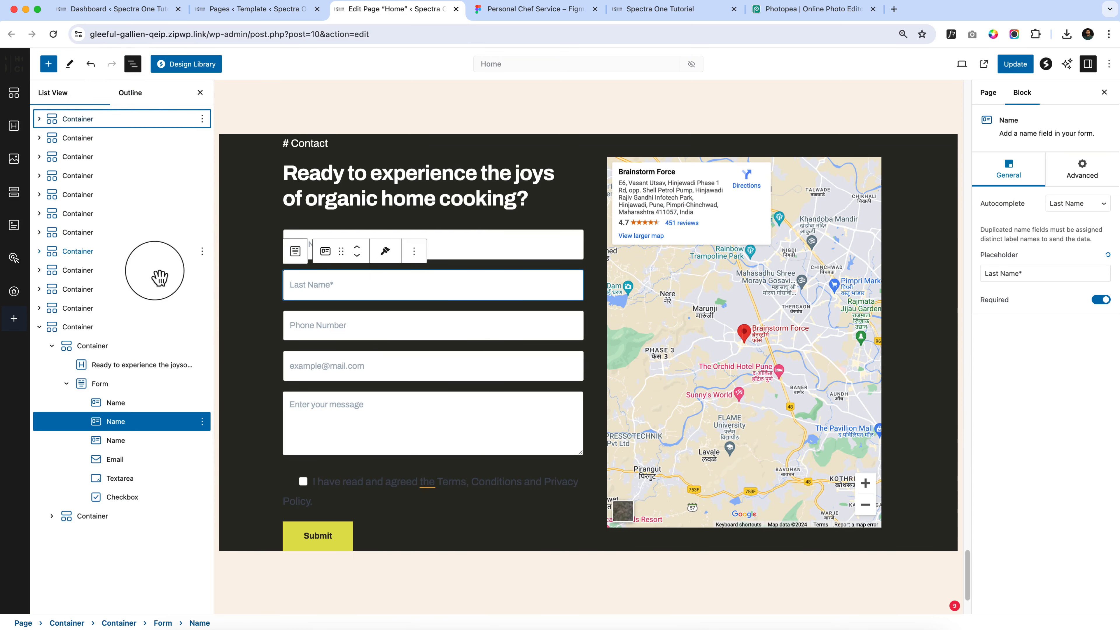
left_click(113, 384)
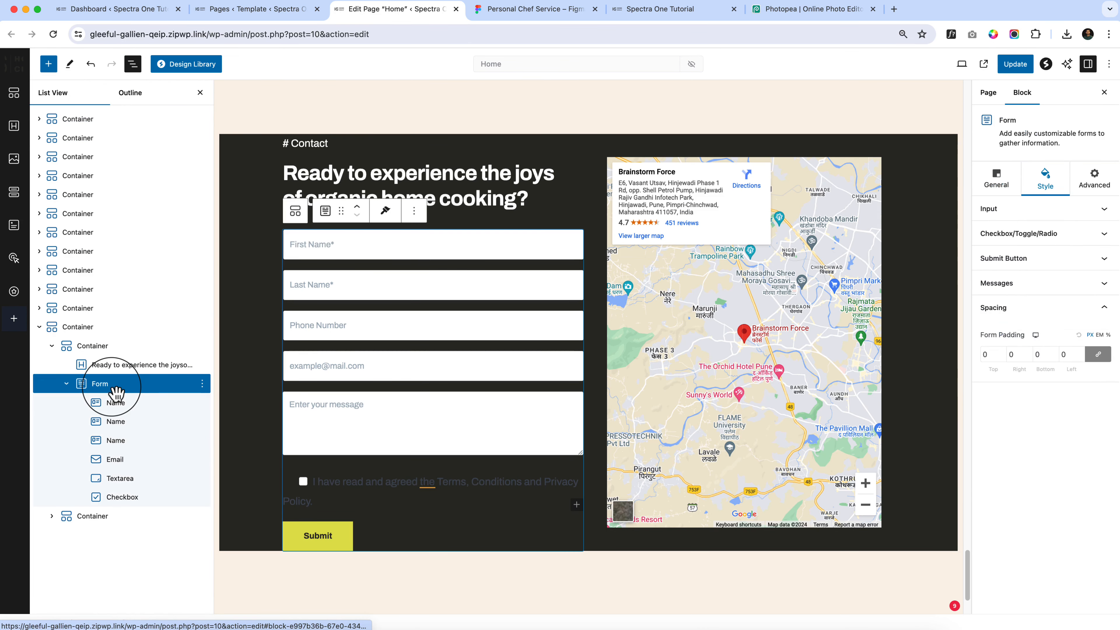
left_click(997, 177)
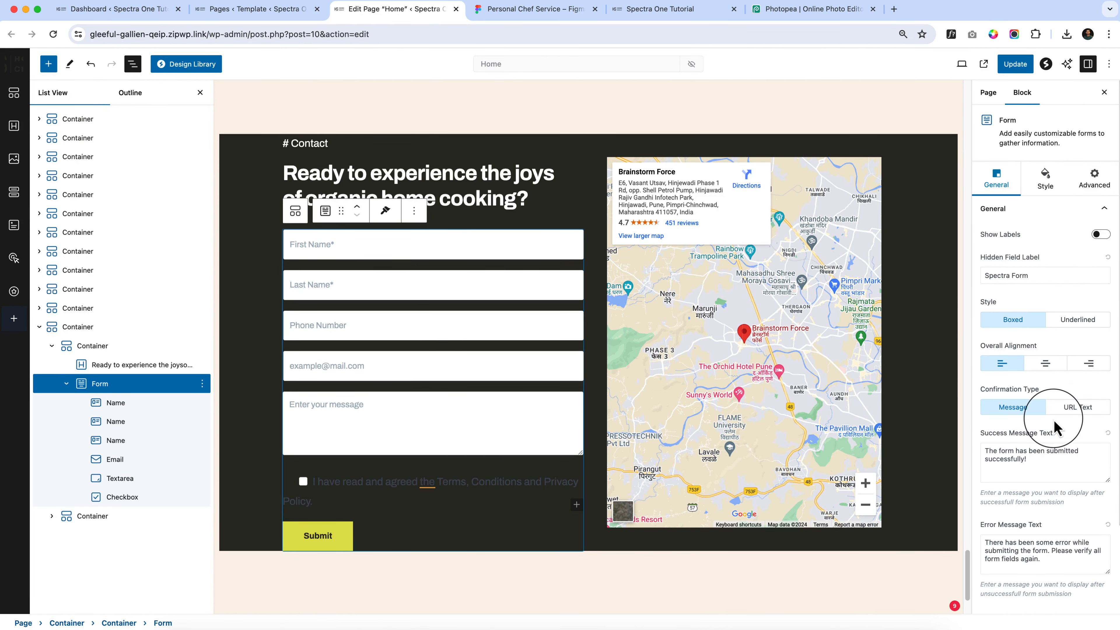
left_click(1085, 326)
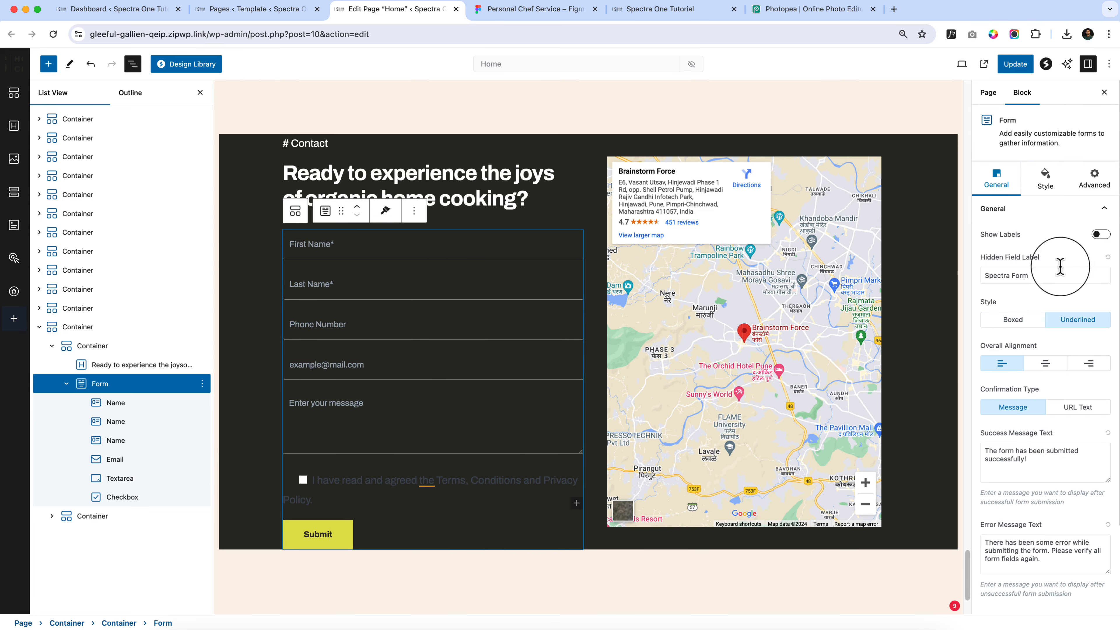
Step: Set the border radius of the contact form's input fields to 0 px on all corners
left_click(1045, 179)
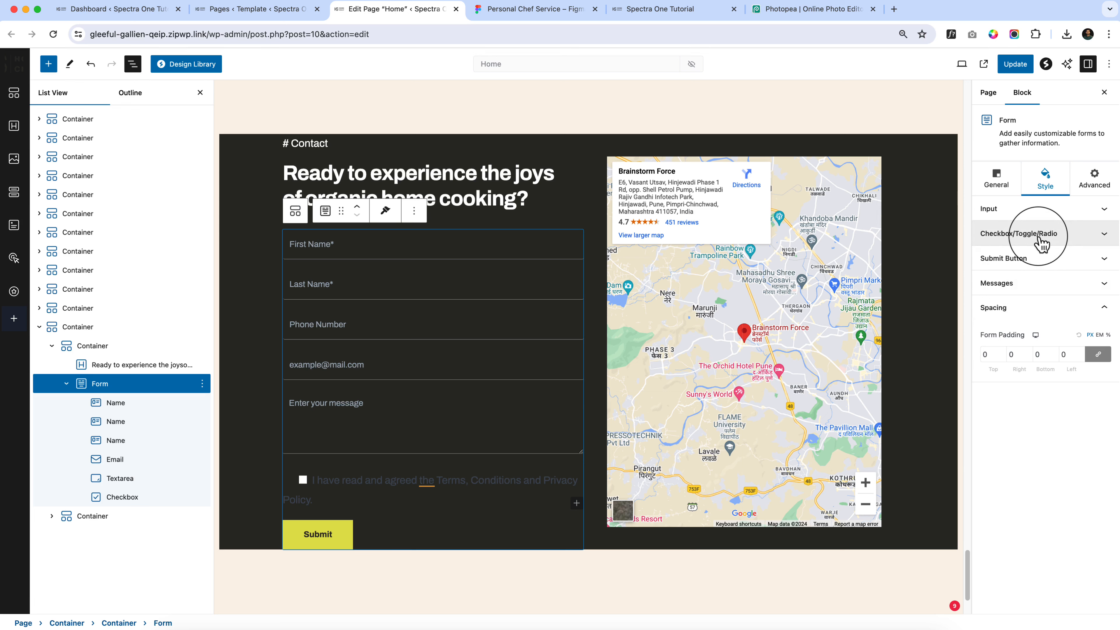
left_click(1037, 211)
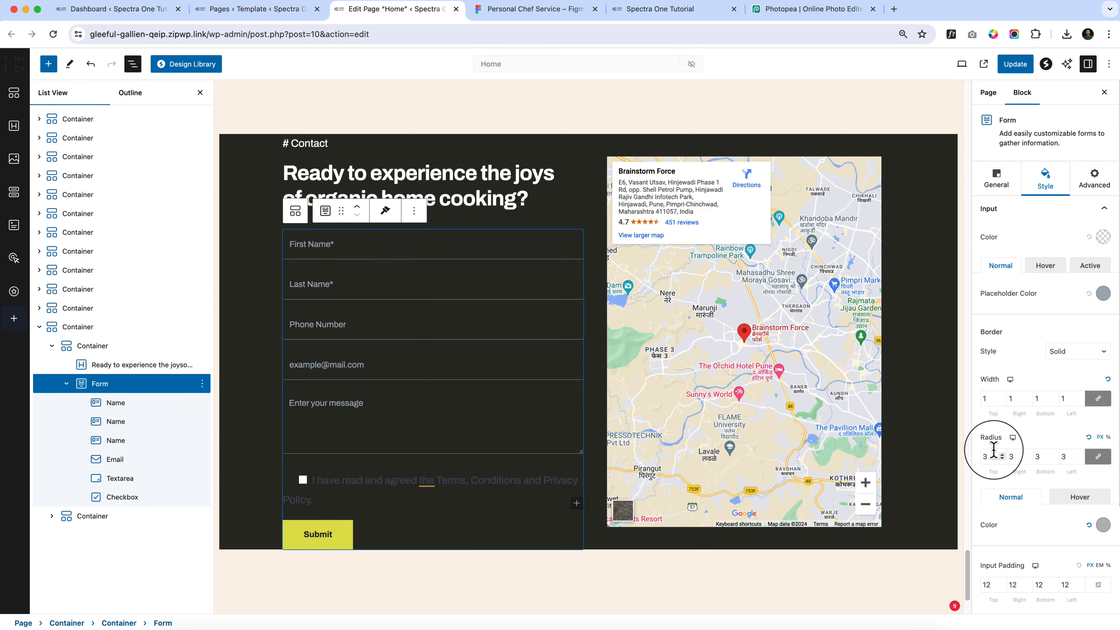
double_click(986, 457)
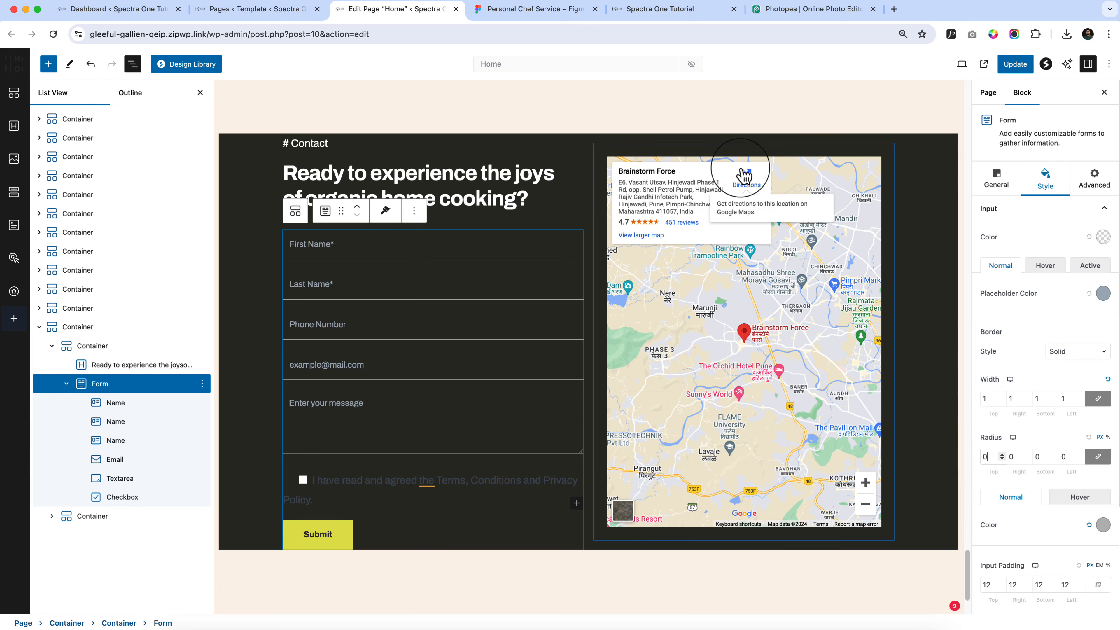
Step: Check the form's label colour in the Figma design, and set the input placeholder colour to white (FFFFFF) in the Home page editor
left_click(533, 9)
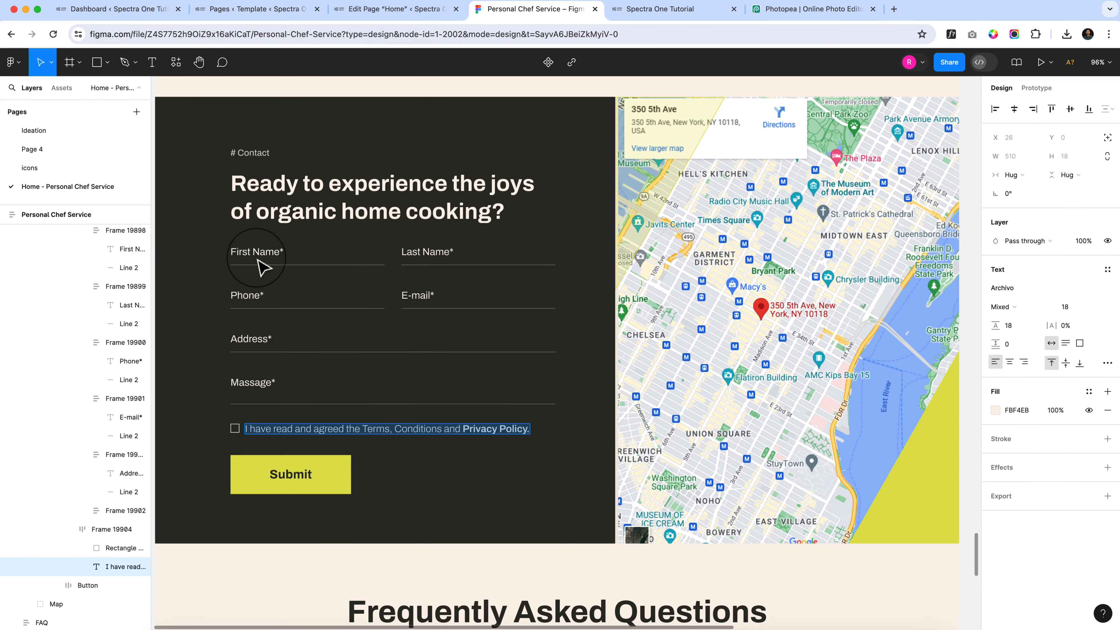
left_click(391, 9)
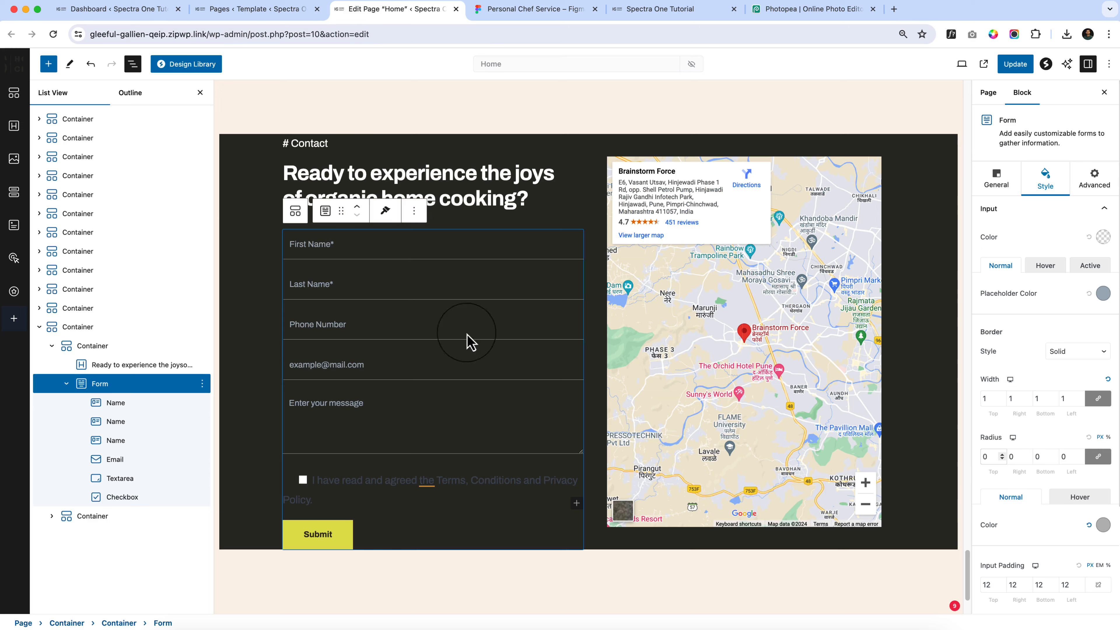
left_click(1103, 294)
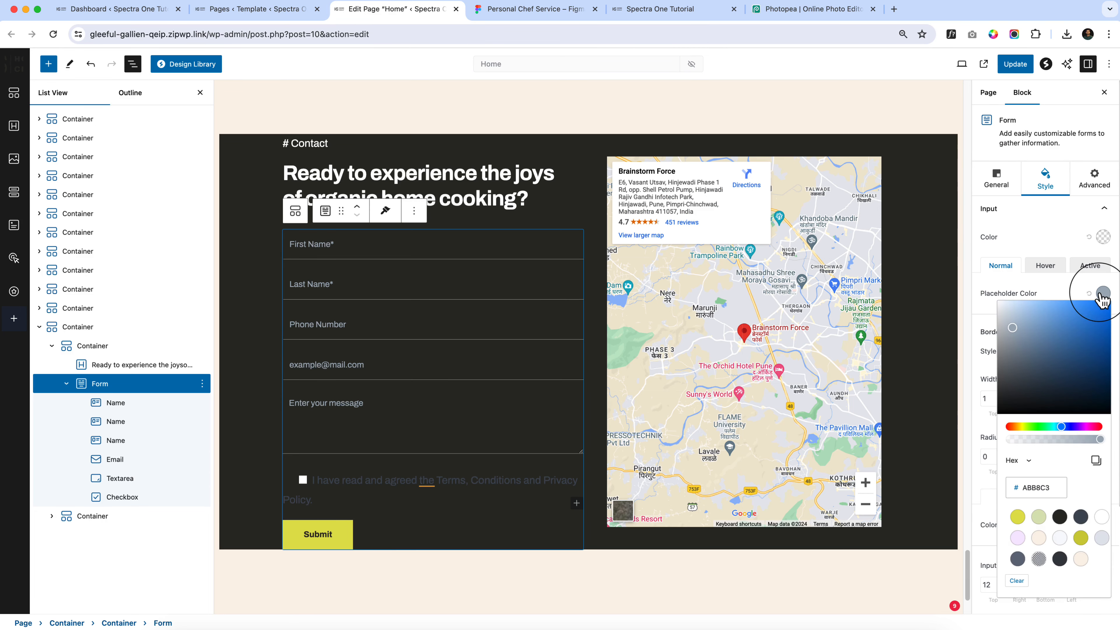
left_click(1102, 517)
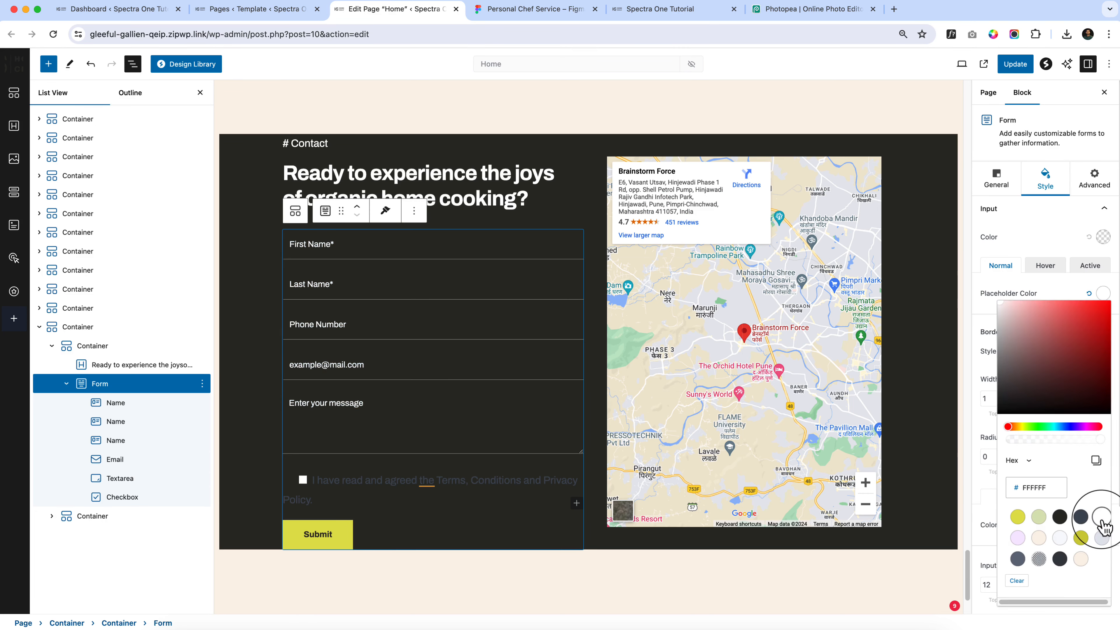
left_click(984, 311)
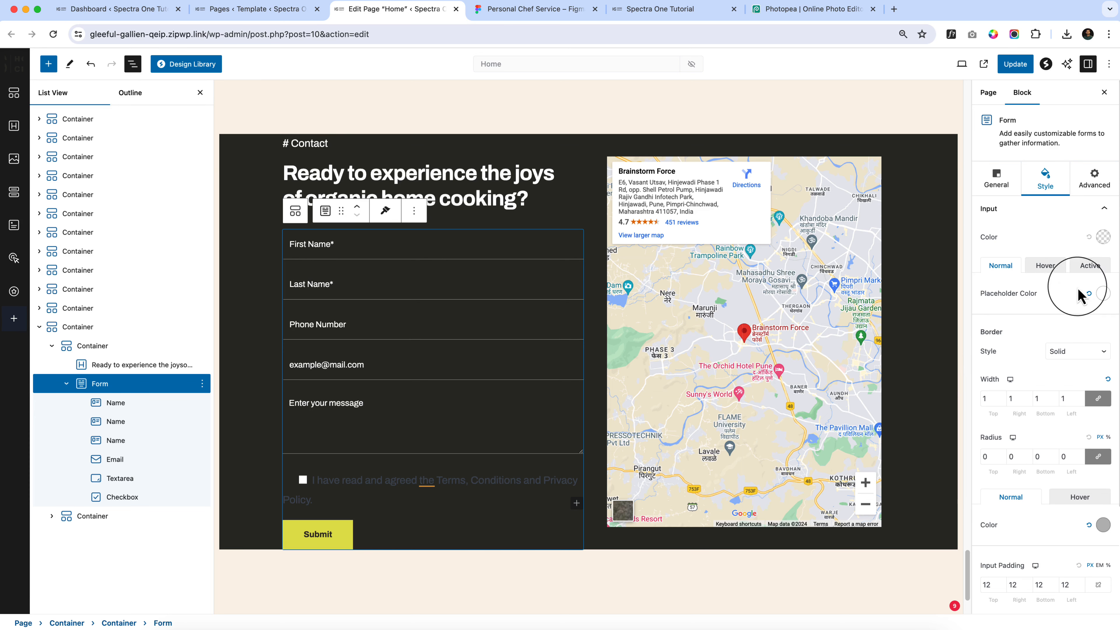
Step: Set the normal border colour of the contact form's input fields to white (FFFFFF)
scroll(1047, 486, "down", 2)
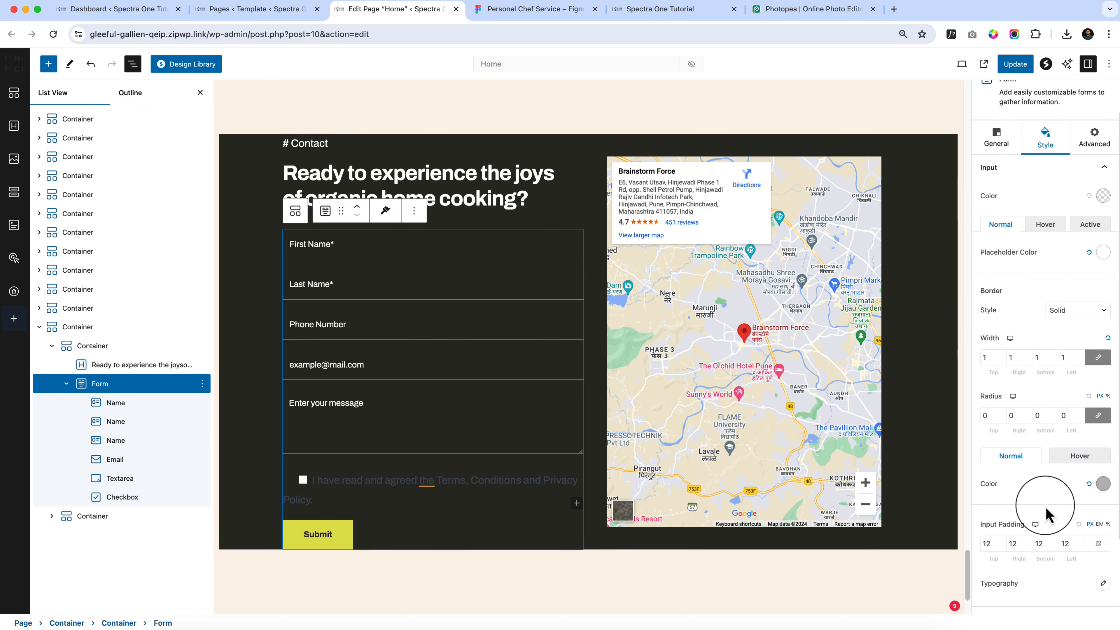
left_click(1103, 484)
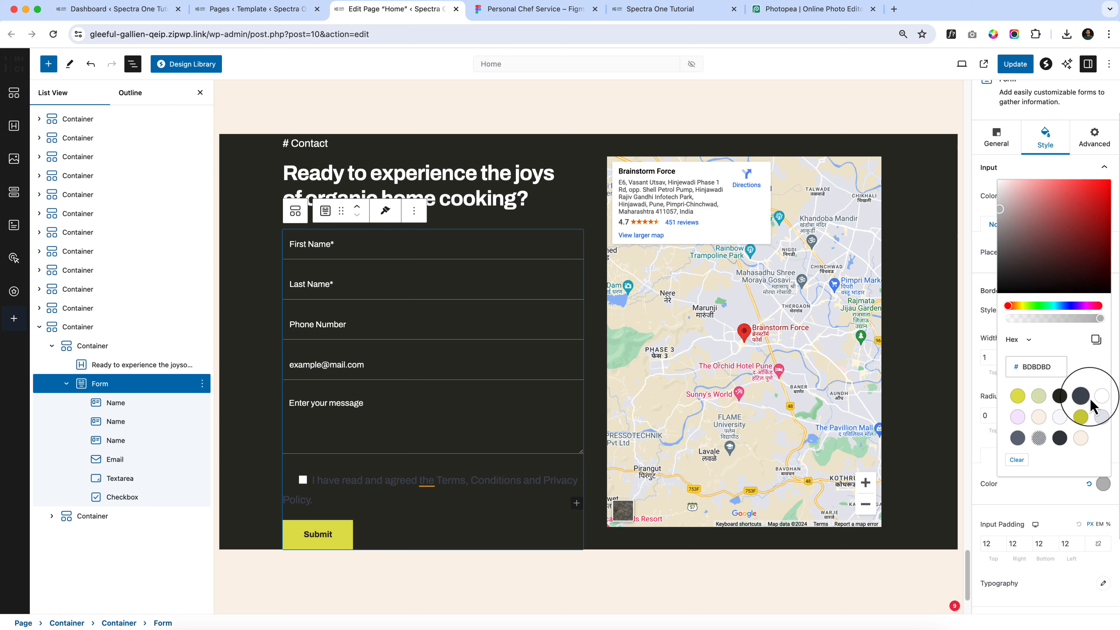
left_click(1101, 399)
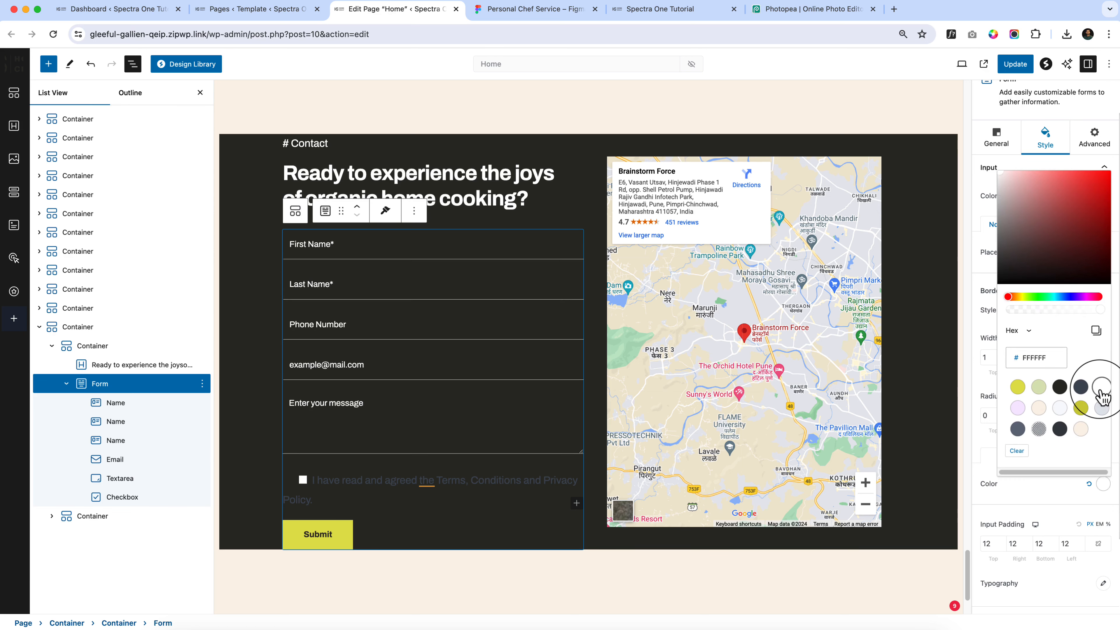
left_click(1046, 501)
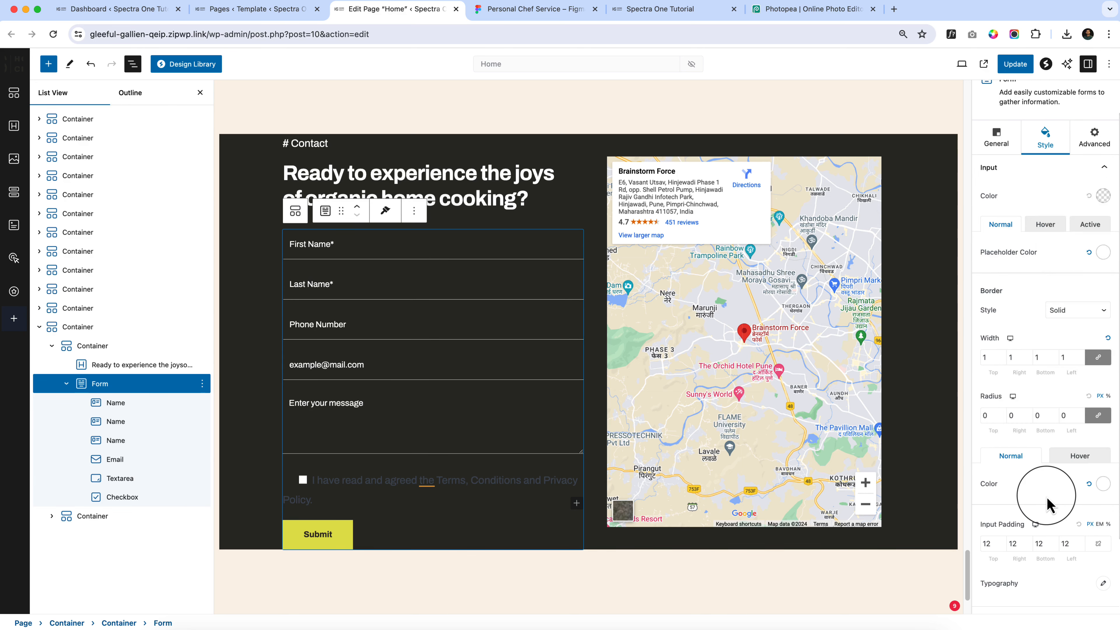
Step: Set the normal border colour of the form's checkbox, toggle and radio elements to white (FFFFFF)
scroll(1048, 503, "down", 2)
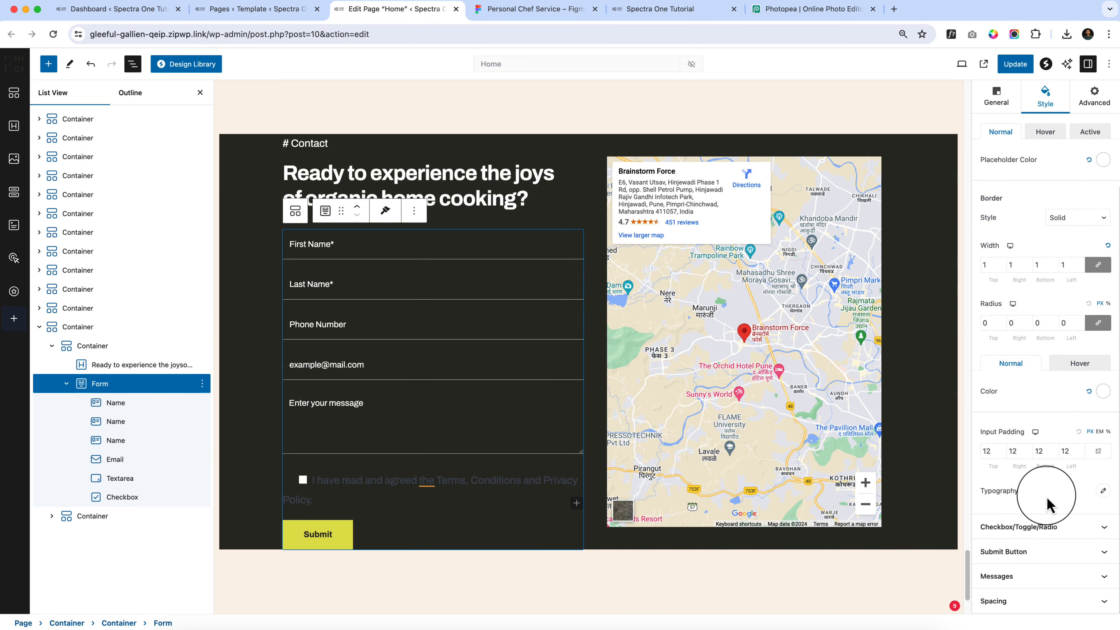
left_click(1054, 537)
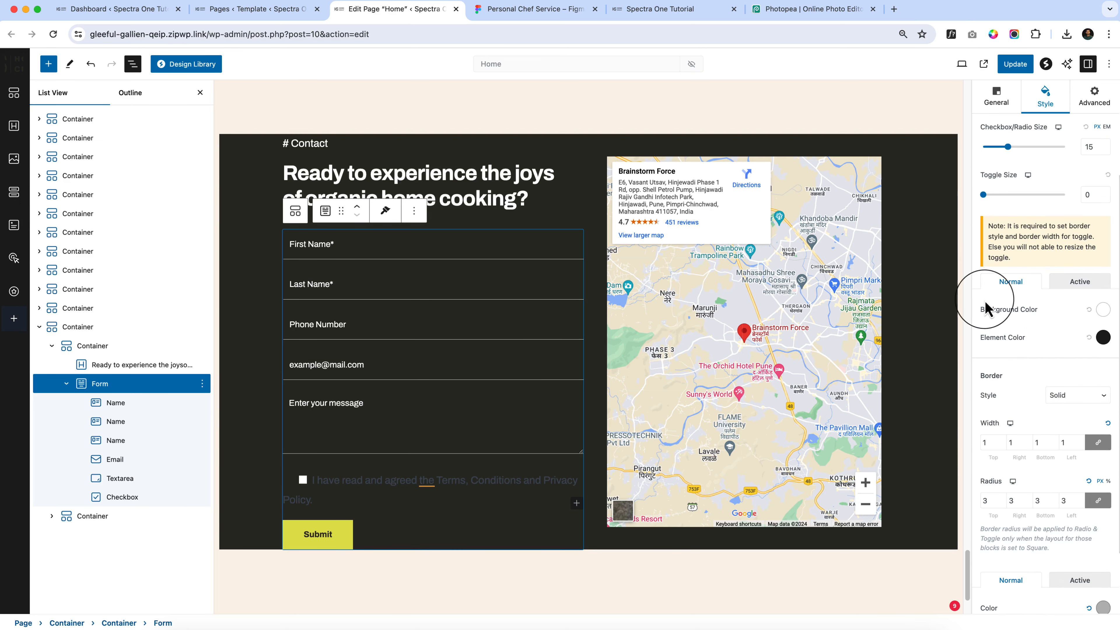
scroll(1049, 476, "up", 3)
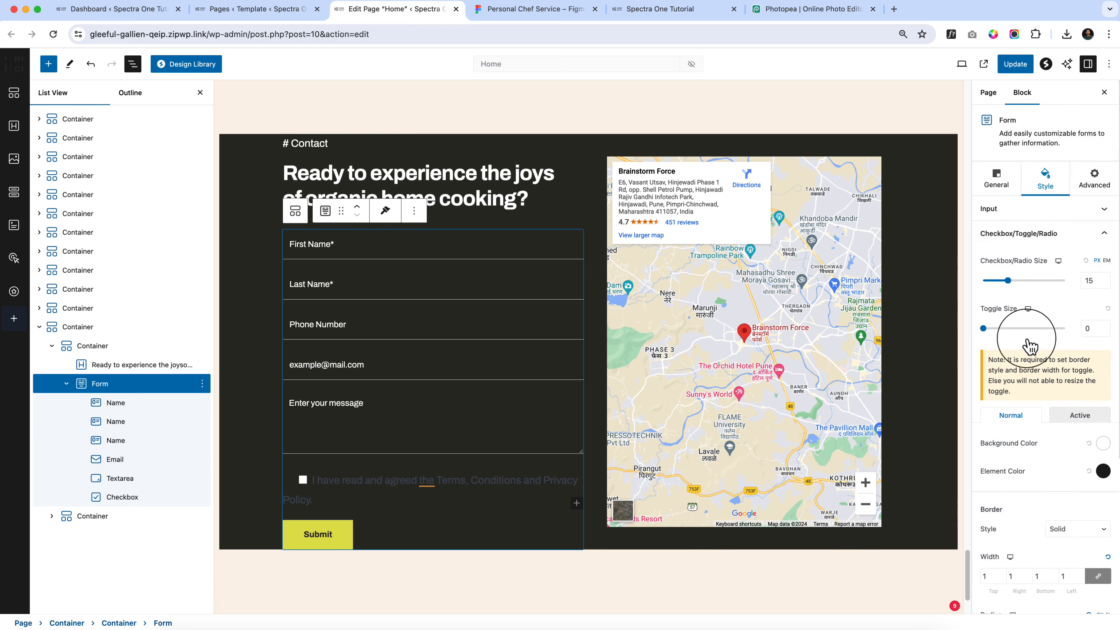
scroll(1014, 353, "down", 2)
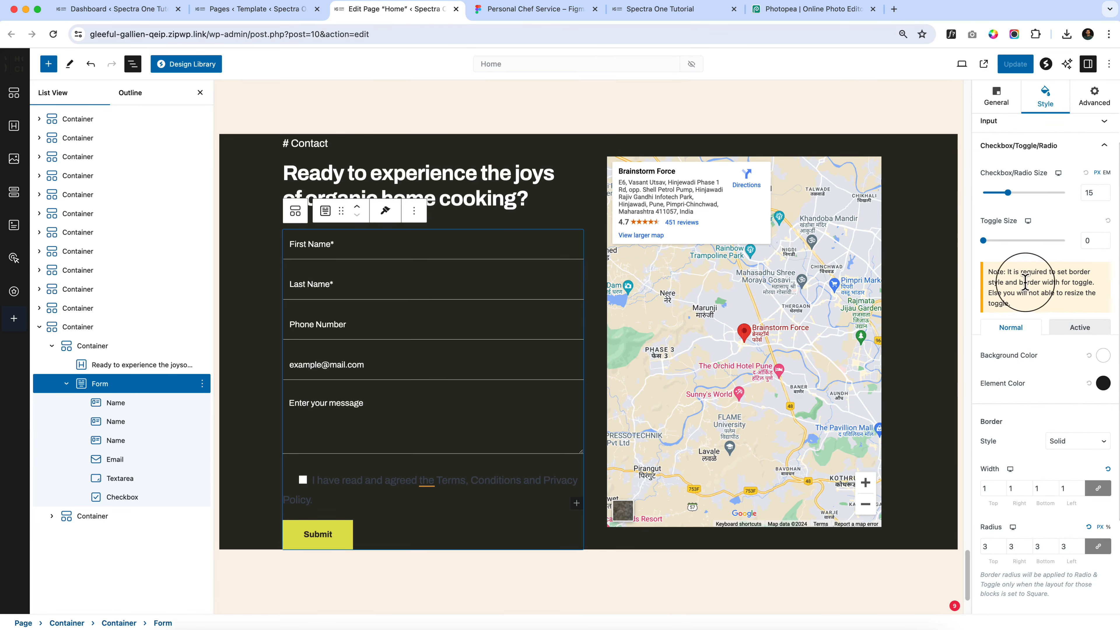
scroll(1063, 493, "down", 1)
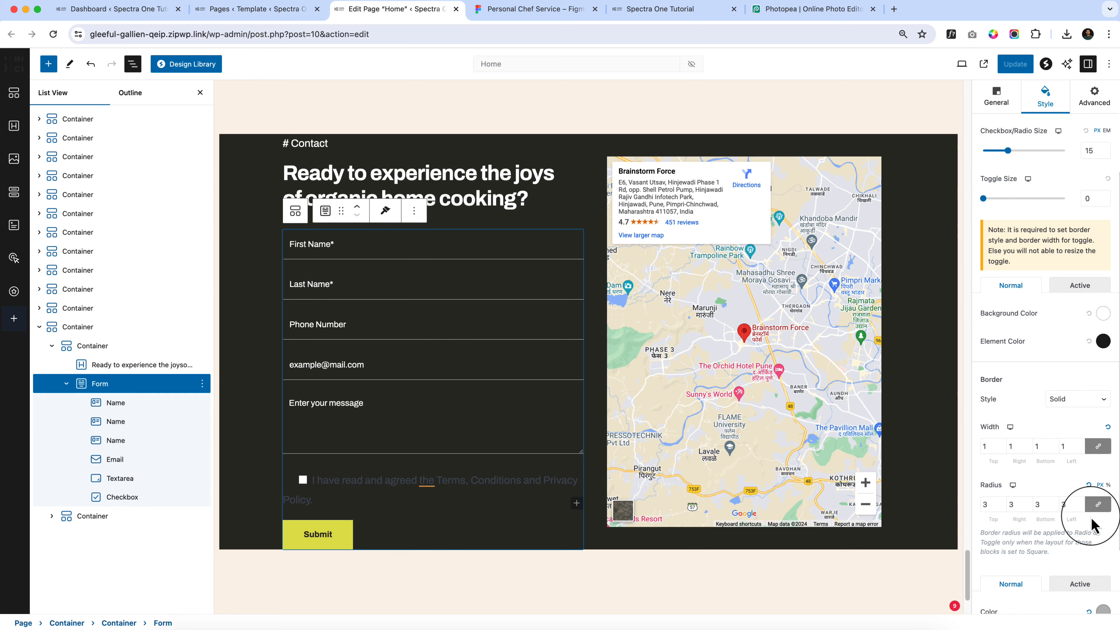
scroll(1093, 517, "down", 2)
left_click(1104, 539)
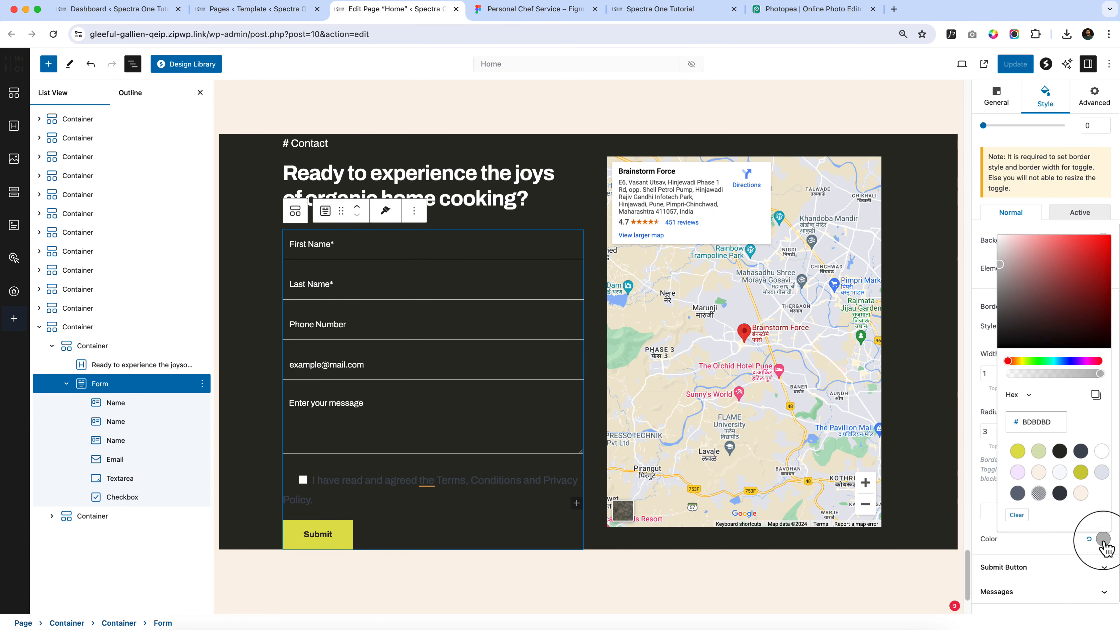
left_click(1101, 443)
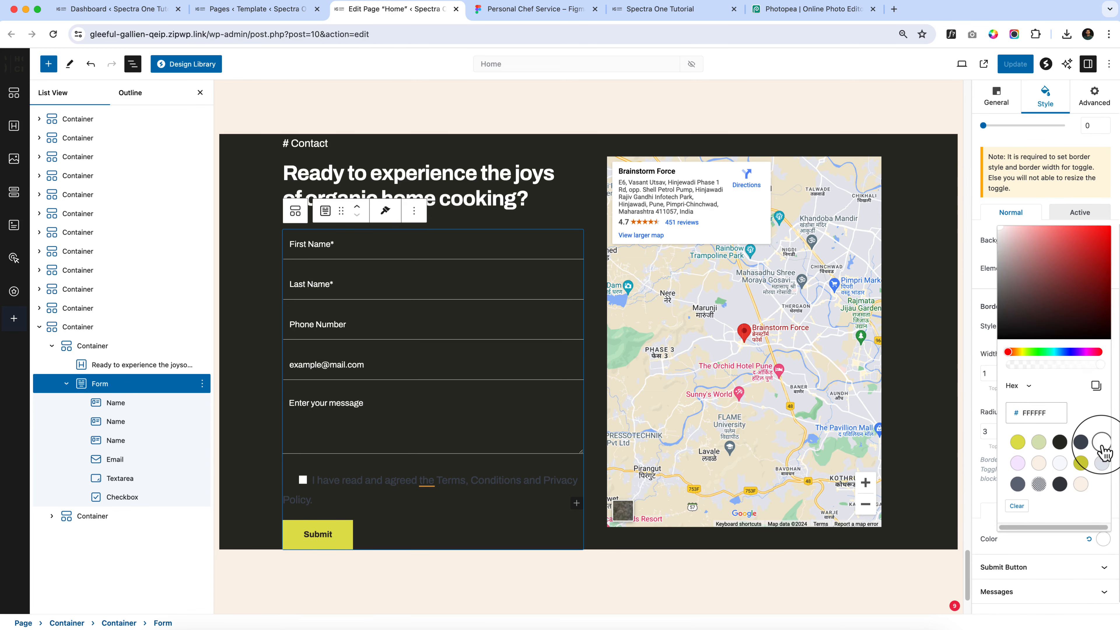
left_click(1050, 538)
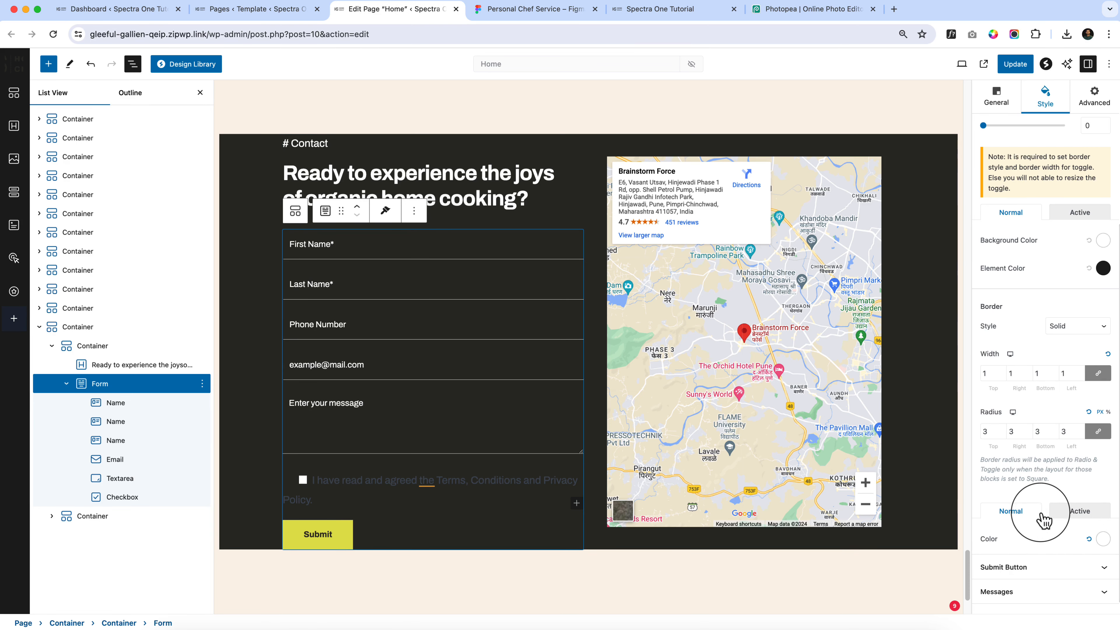
Step: Review the remaining checkbox style settings, update the Home page, and switch to the live Spectra One Tutorial page
scroll(1040, 552, "up", 3)
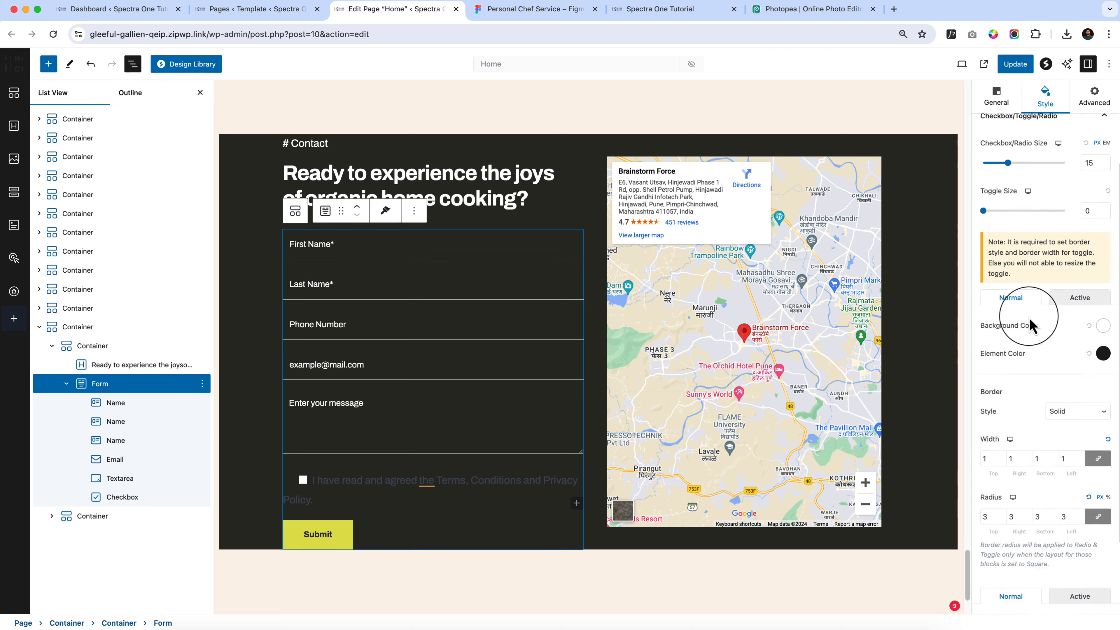
scroll(1030, 326, "up", 2)
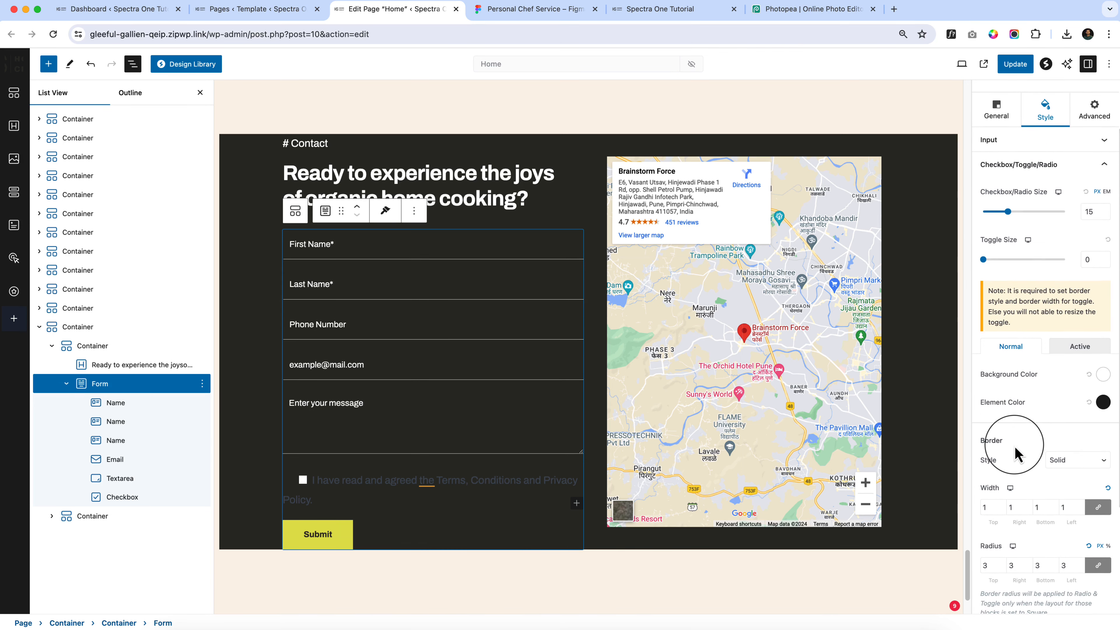
scroll(1015, 447, "up", 1)
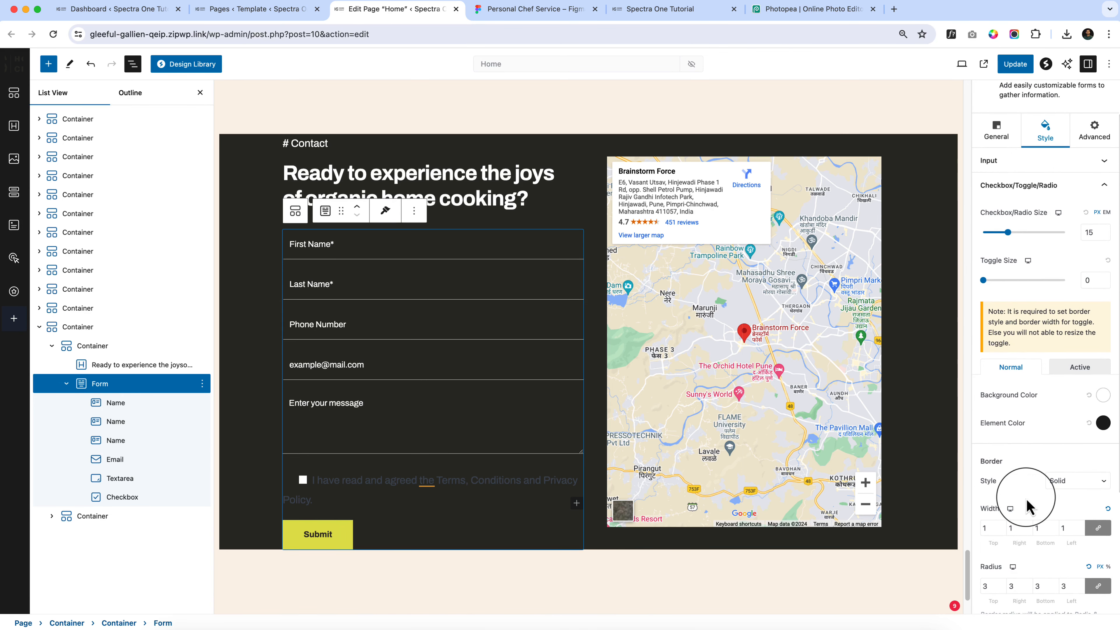
scroll(1030, 436, "down", 5)
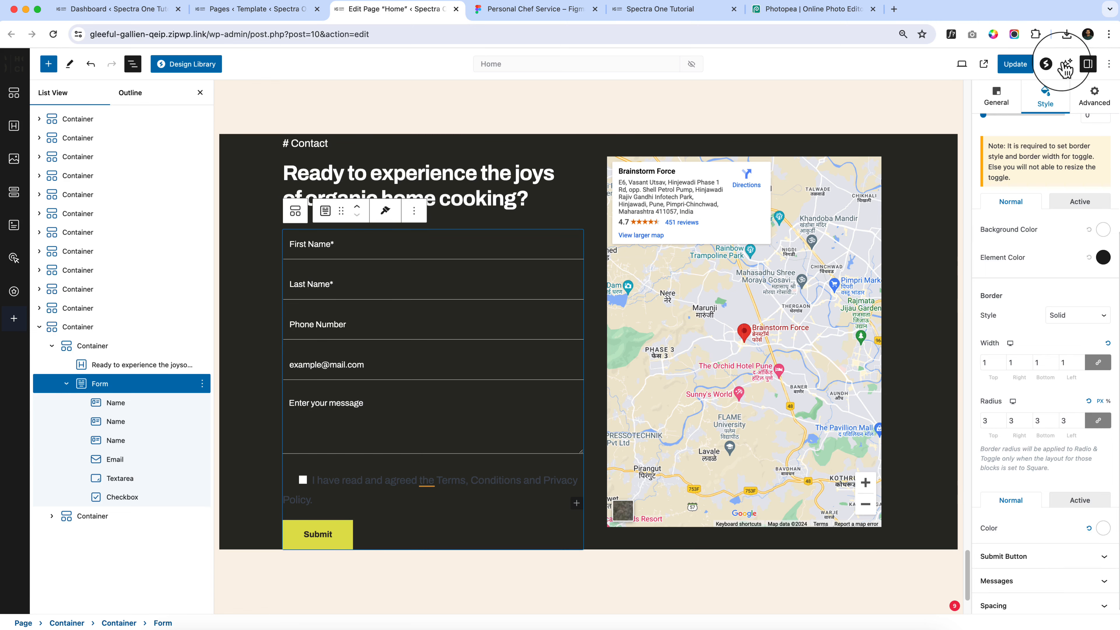
left_click(1023, 67)
left_click(626, 10)
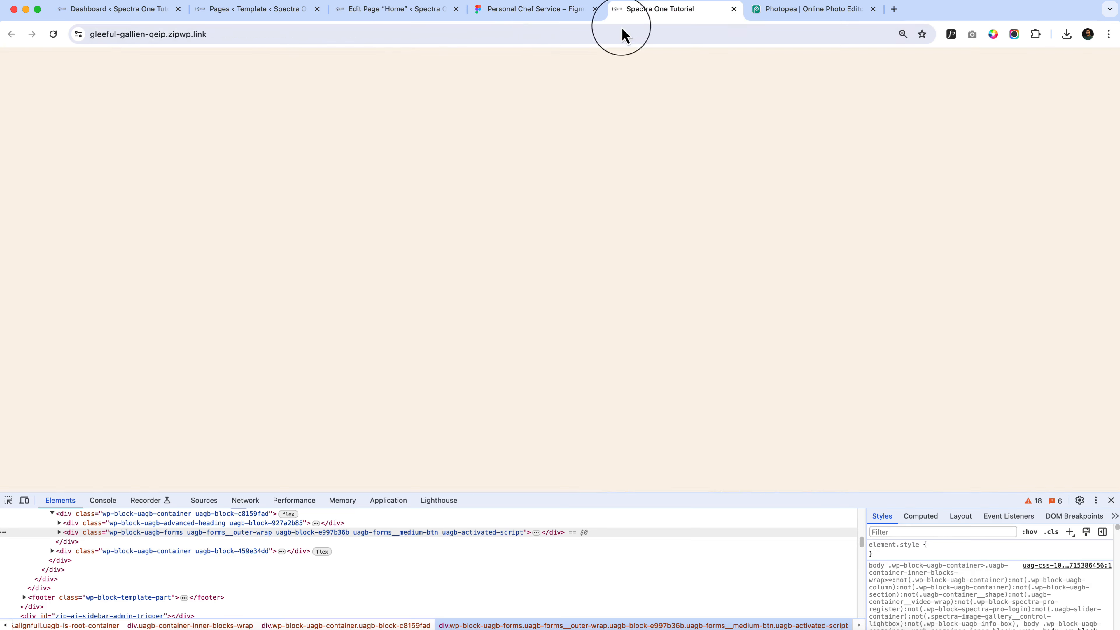
Step: Reload the live page, close the developer tools, and check the contact form's updated styling
left_click(607, 34)
key("Return")
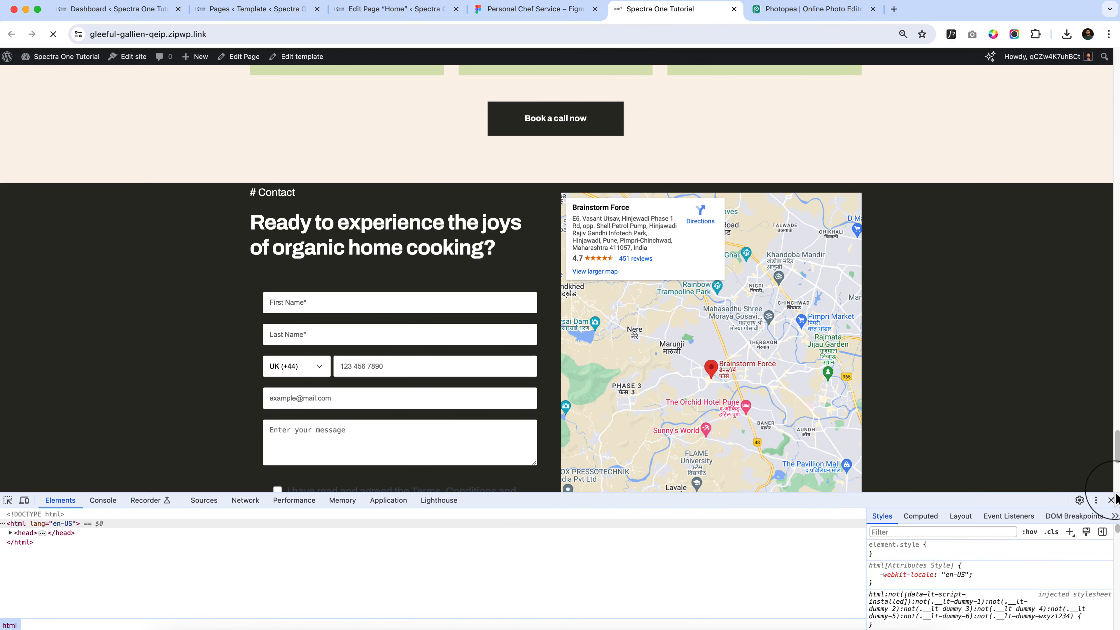
left_click(1111, 501)
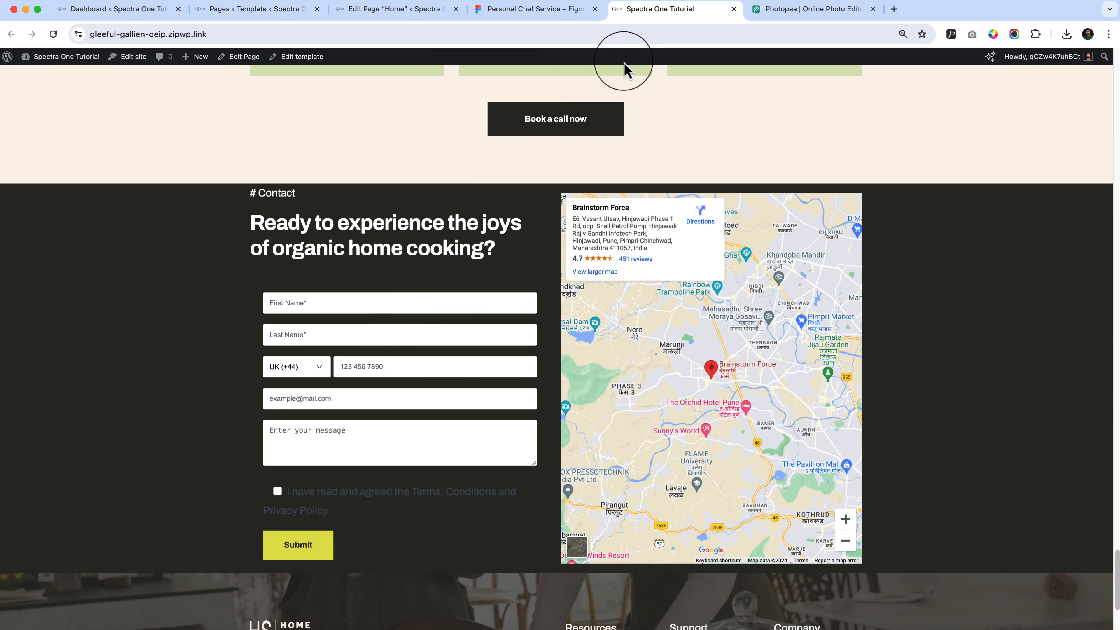
left_click(629, 35)
key("Return")
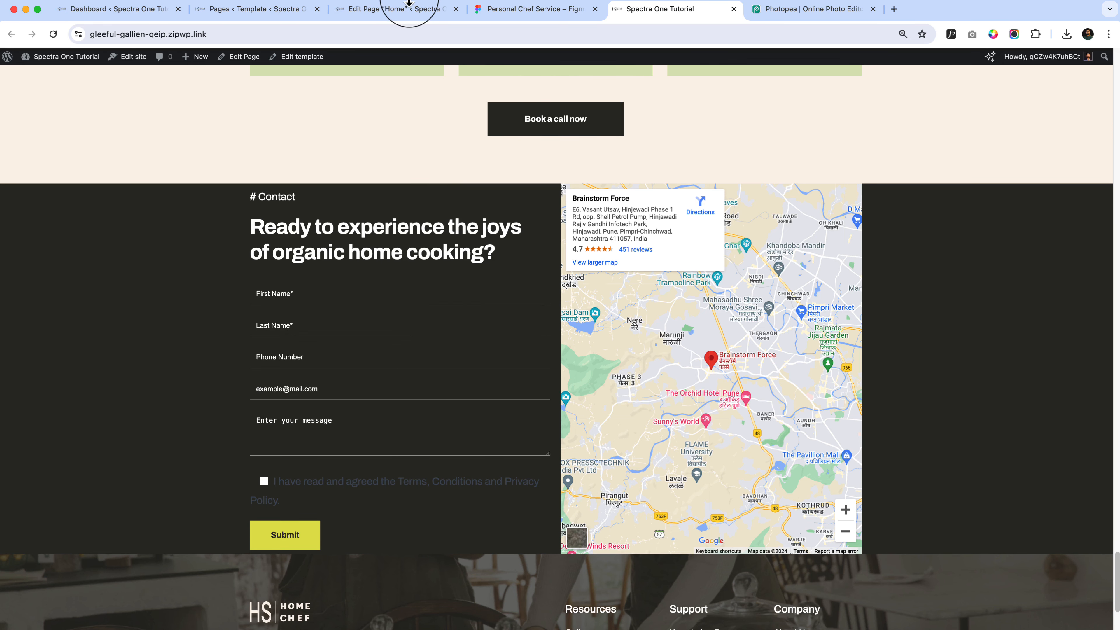
Step: Copy the class name uag-col-2 from the column-class note beside the contact section in the Figma design
left_click(419, 17)
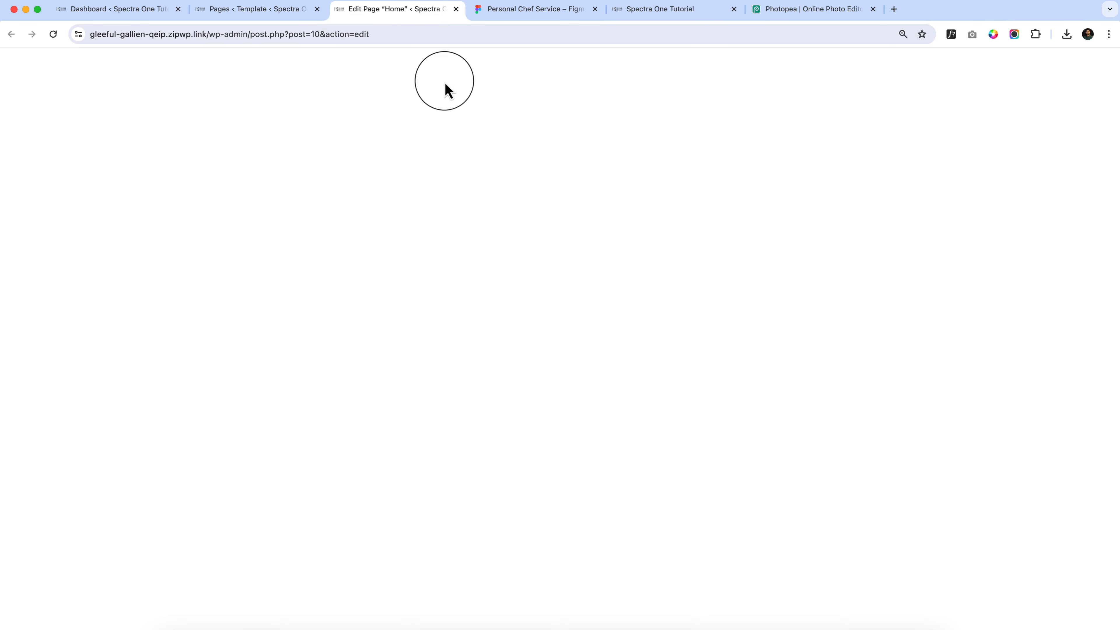
left_click(545, 13)
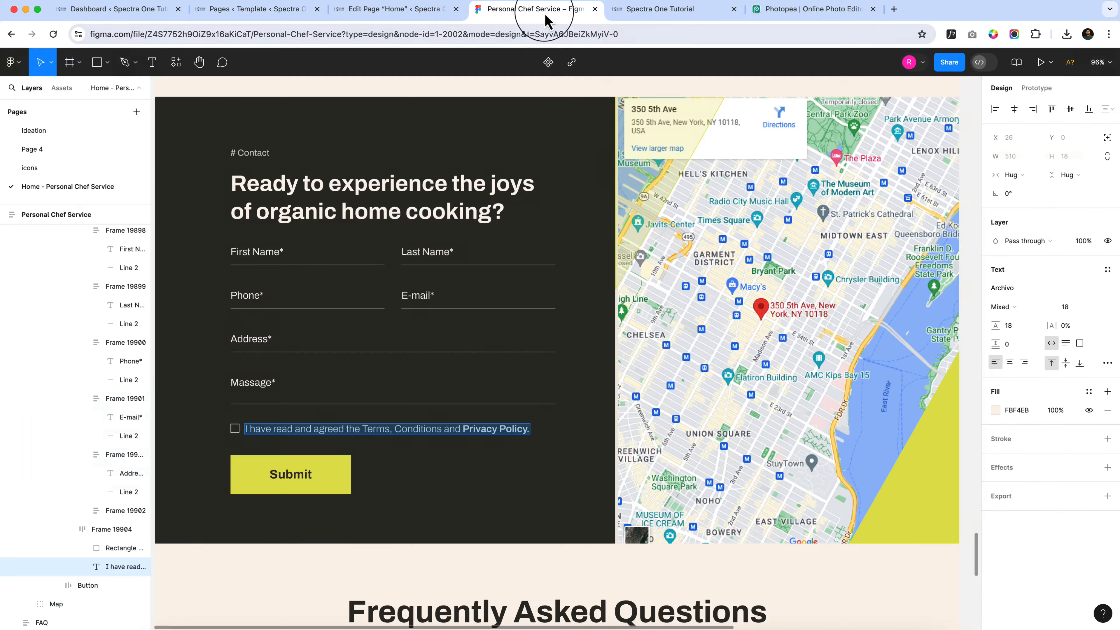
scroll(725, 325, "down", 5)
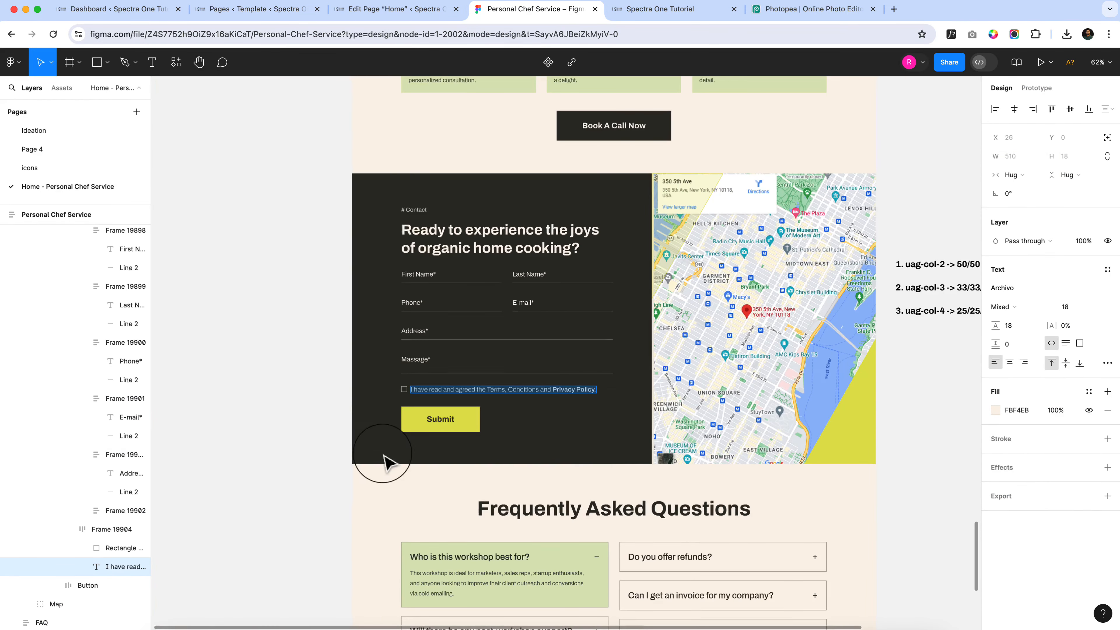
left_click(300, 408)
scroll(791, 371, "right", 6)
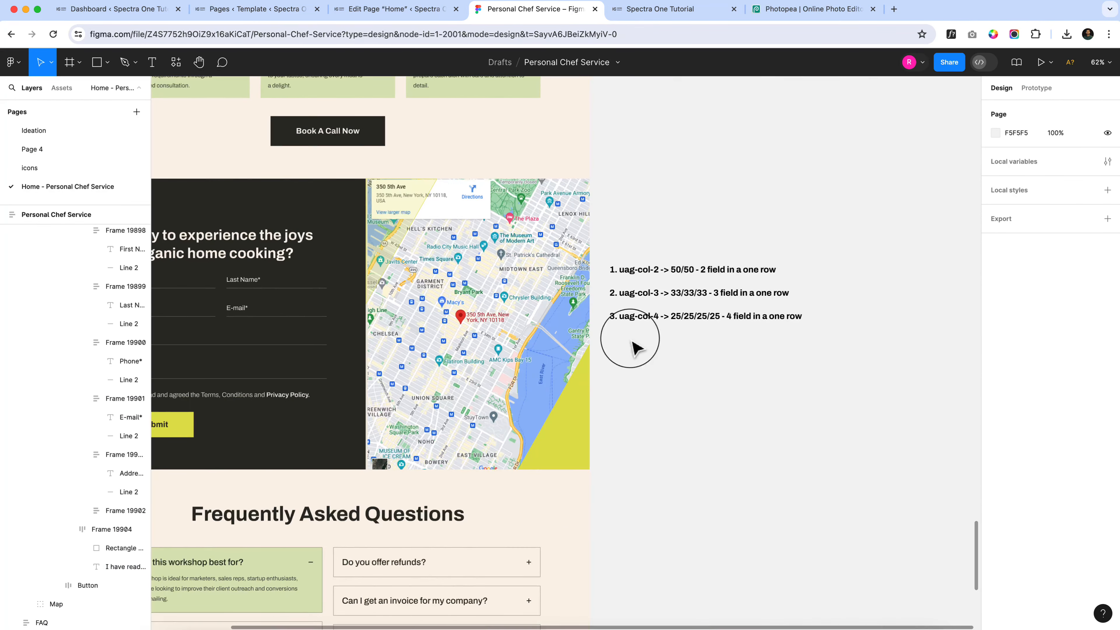
left_click(640, 282)
double_click(683, 269)
left_click(616, 260)
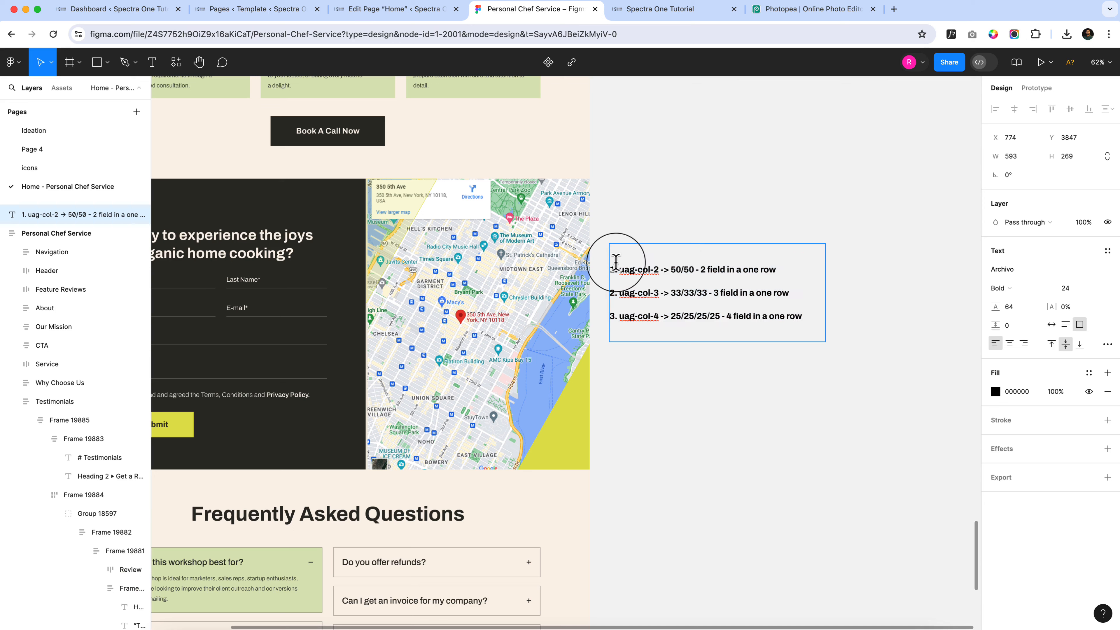
left_click_drag(620, 270, 668, 269)
key("super+c")
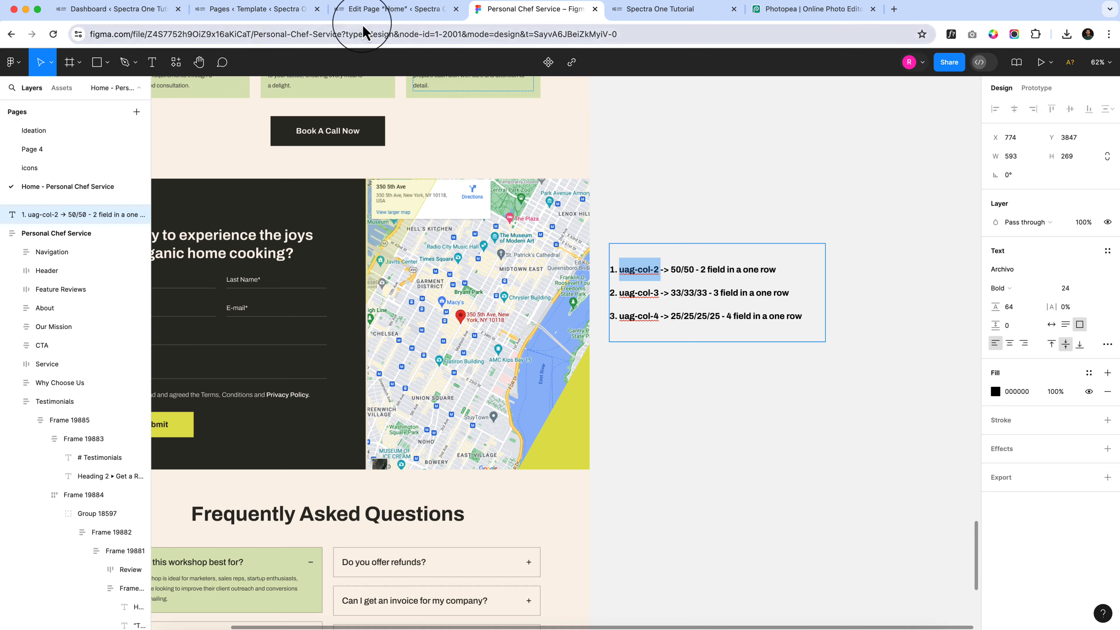
Step: In the Home page editor, add the CSS class uag-col-2 to the form's First Name and Last Name fields
left_click(351, 12)
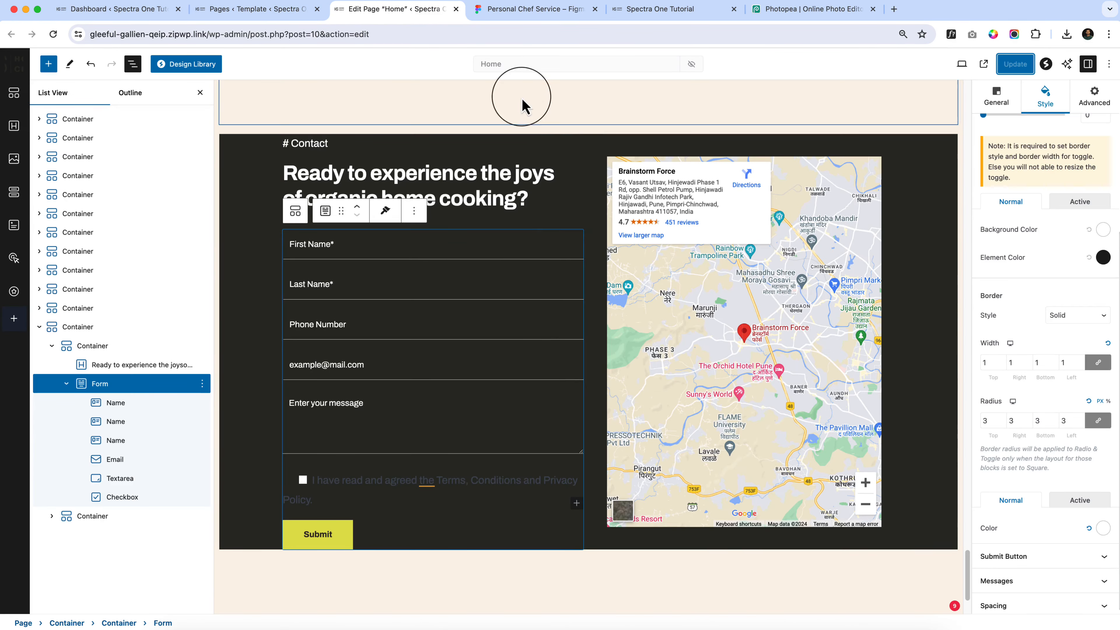
left_click(161, 410)
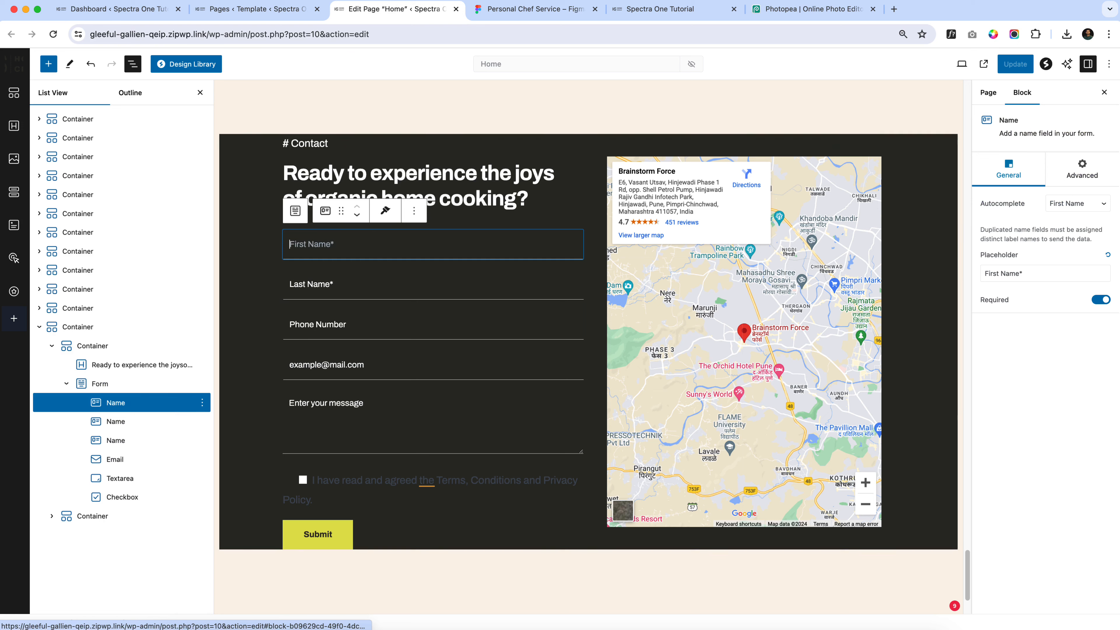
left_click(1085, 176)
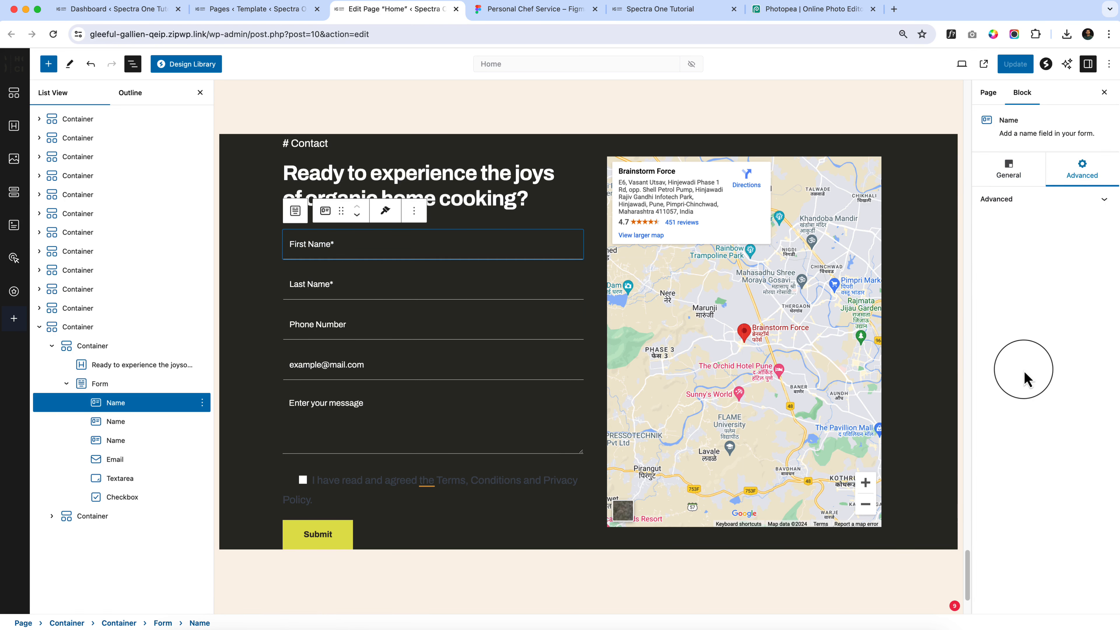
left_click(1028, 199)
left_click(1020, 355)
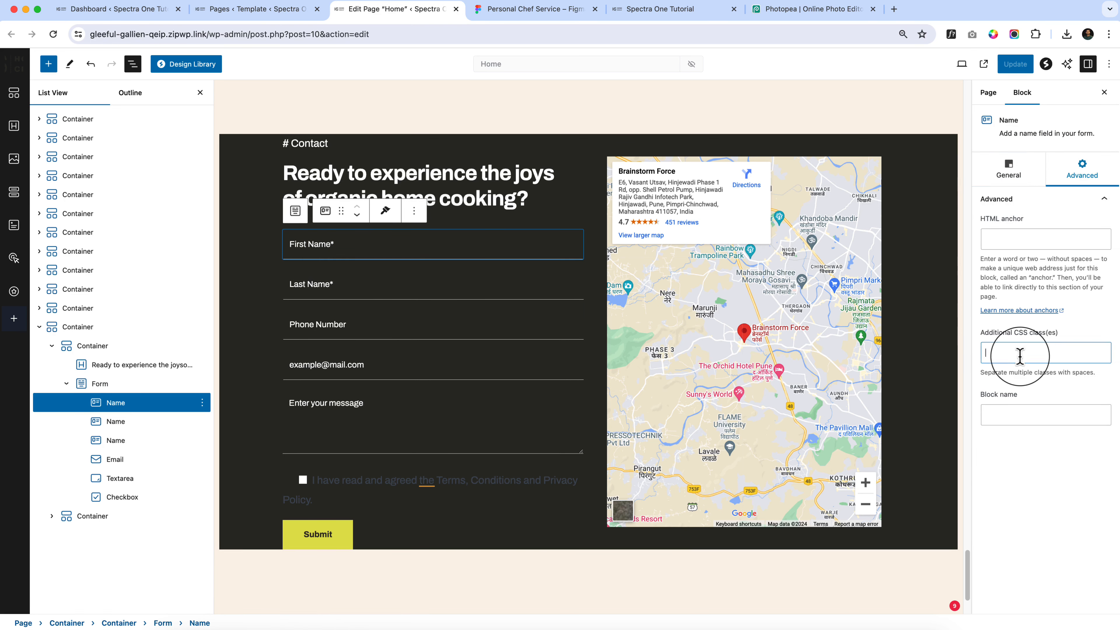
key("super+v")
left_click(132, 423)
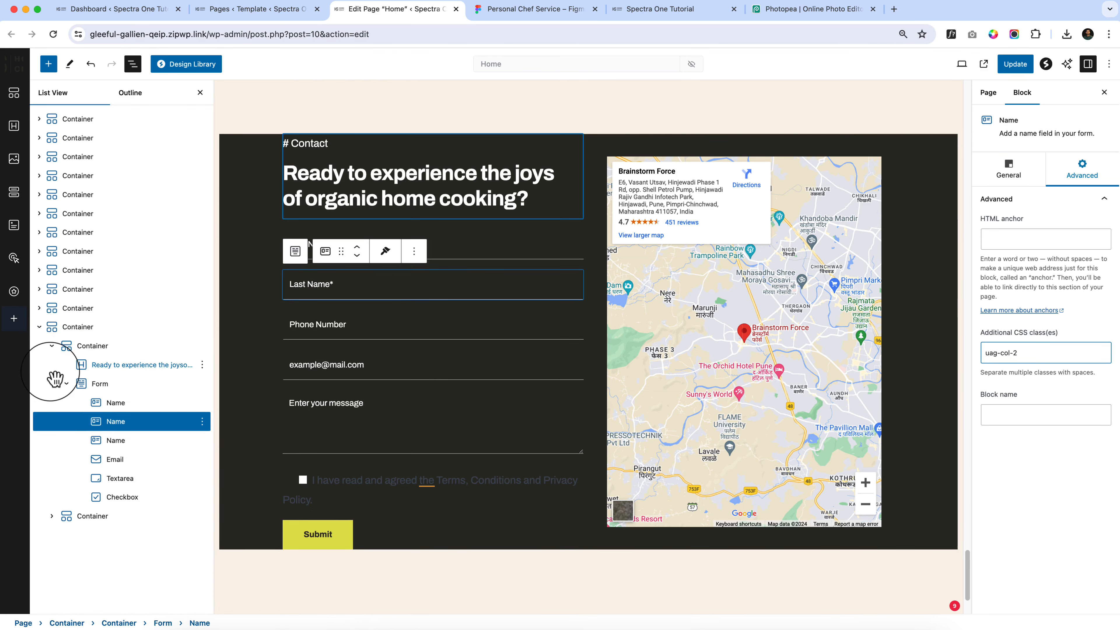
Step: Add the CSS class uag-col-2 to the form's Phone Number and Email fields
left_click(131, 439)
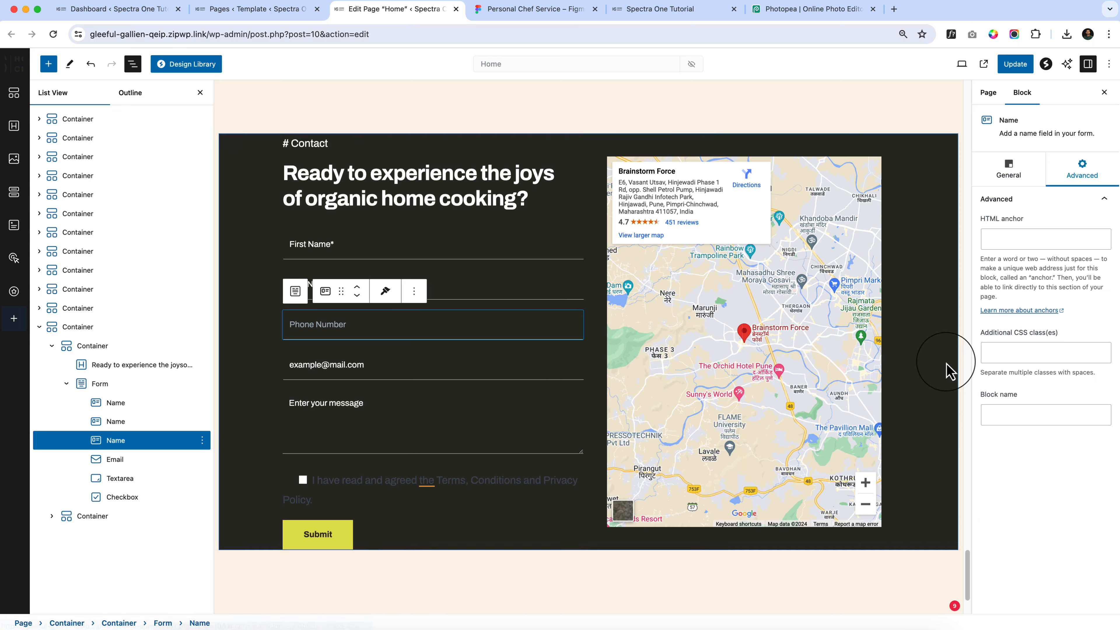
left_click(1009, 353)
key("super+v")
left_click(165, 463)
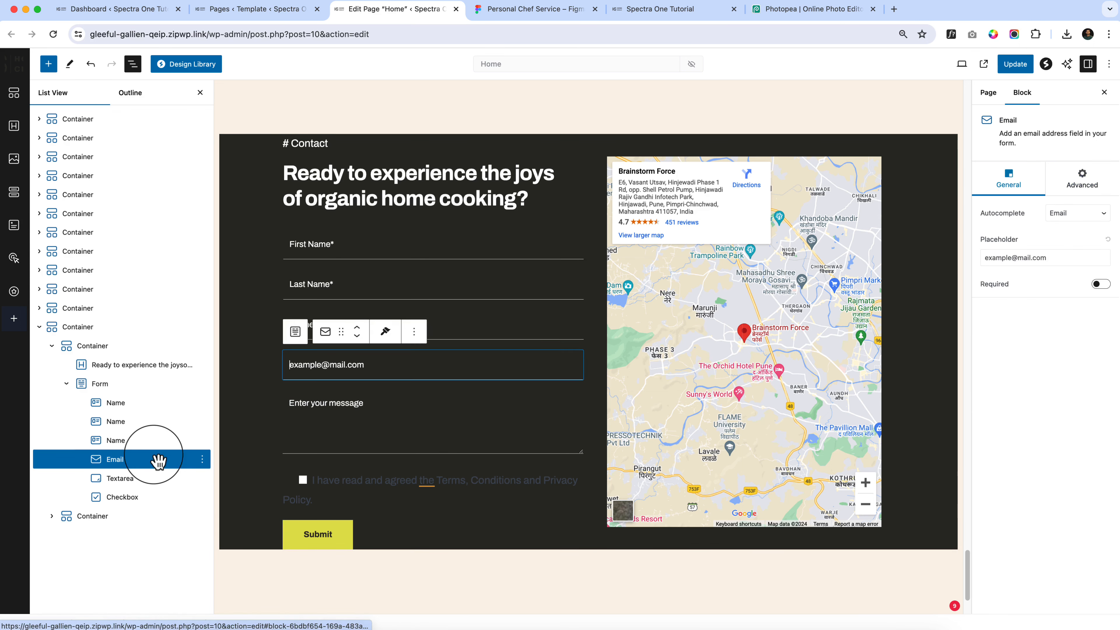
left_click(1096, 196)
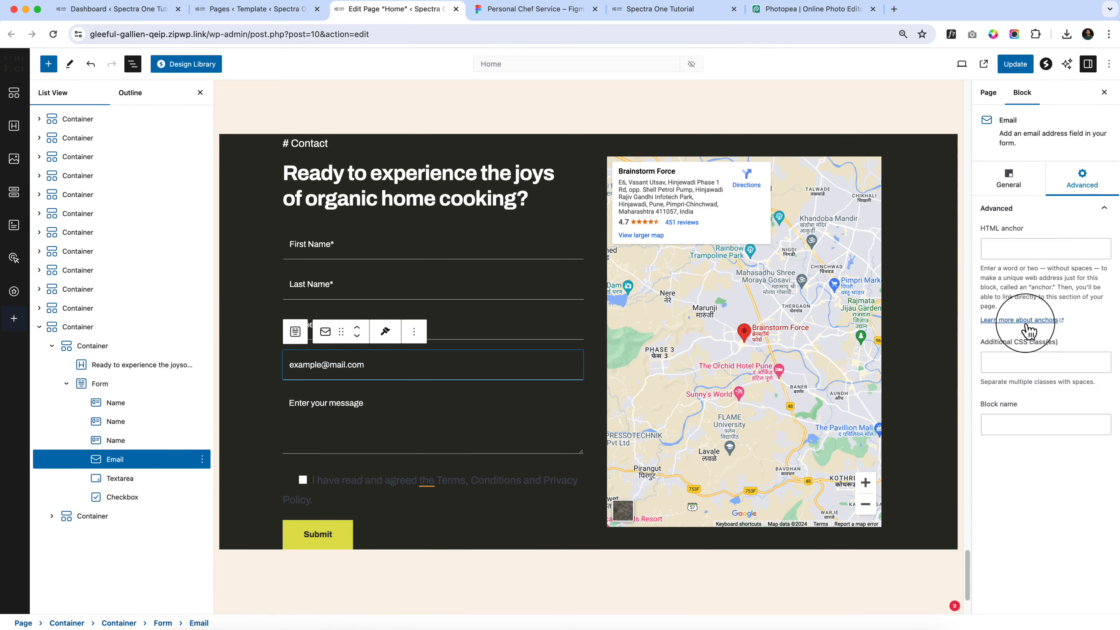
left_click(1015, 356)
Step: Update the Home page and reload the live Spectra One Tutorial page to check the form's column layout
left_click(1019, 65)
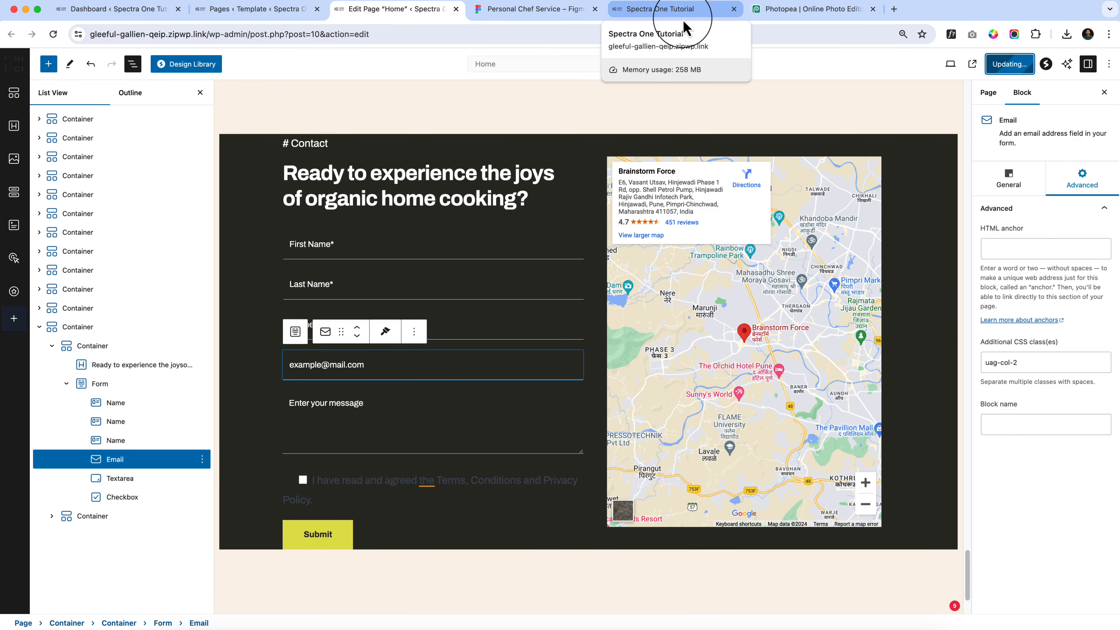
left_click(683, 11)
left_click(623, 35)
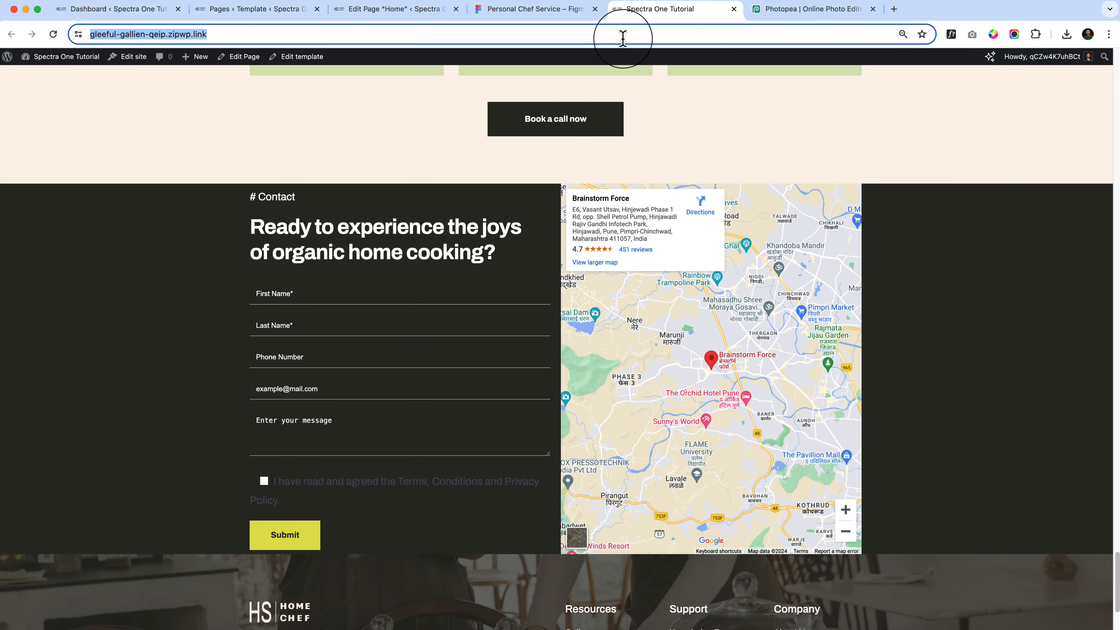
key("Return")
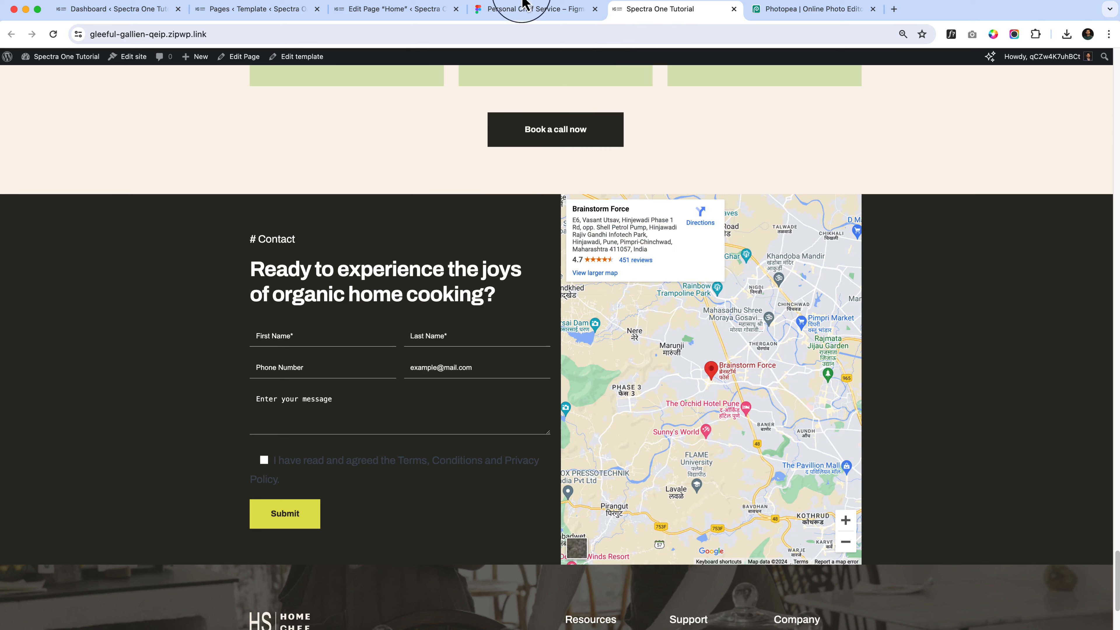
left_click(494, 17)
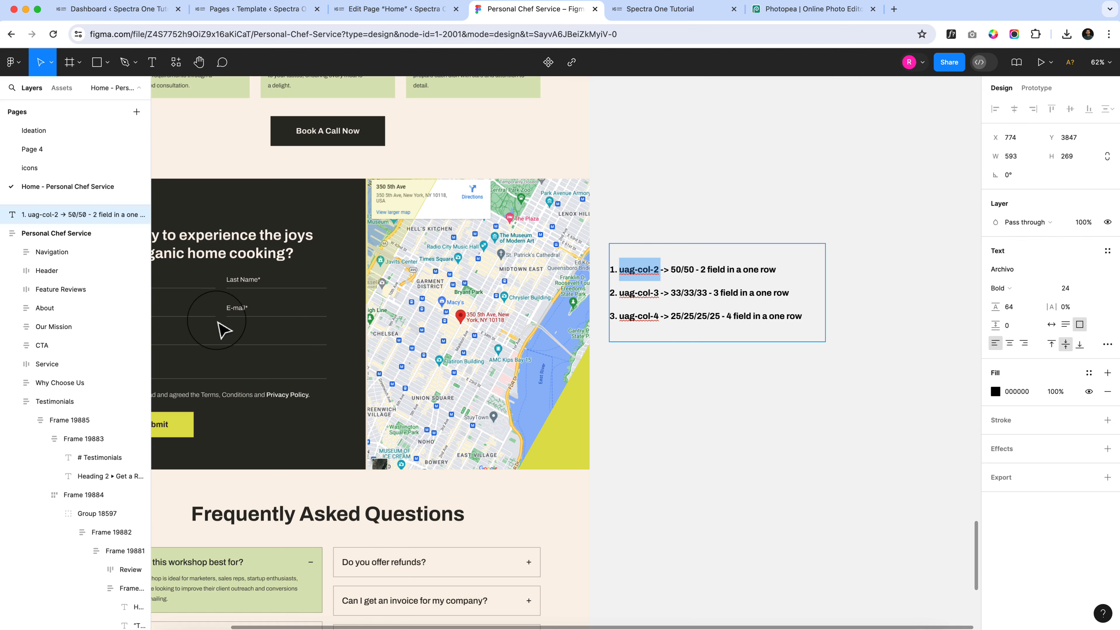
scroll(304, 330, "down", 3)
key("BackSpace")
key("Escape")
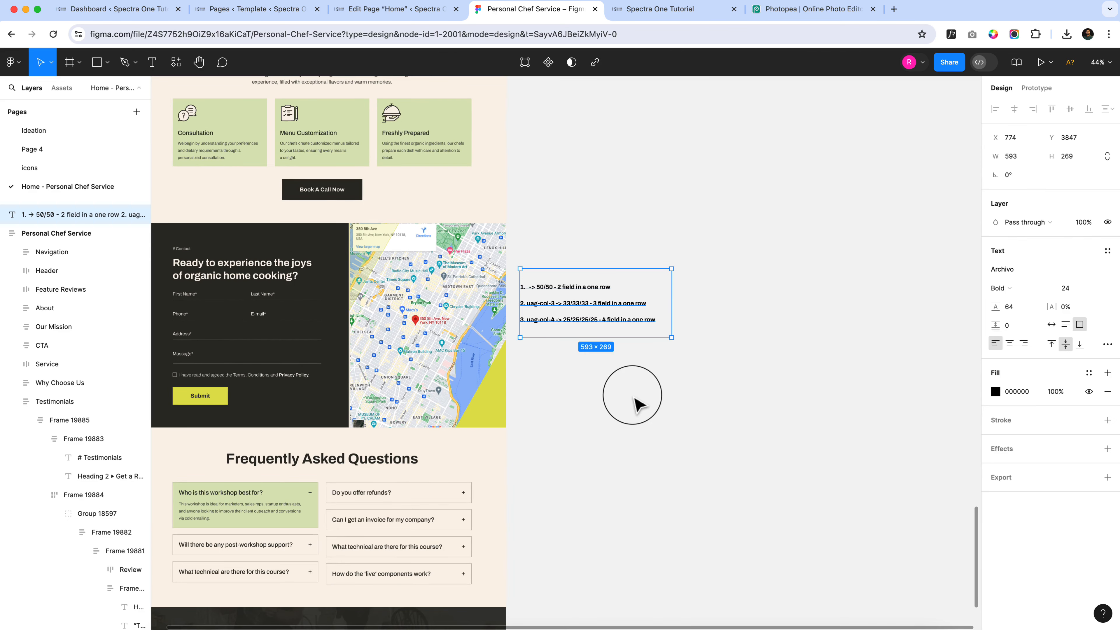
key("super+z")
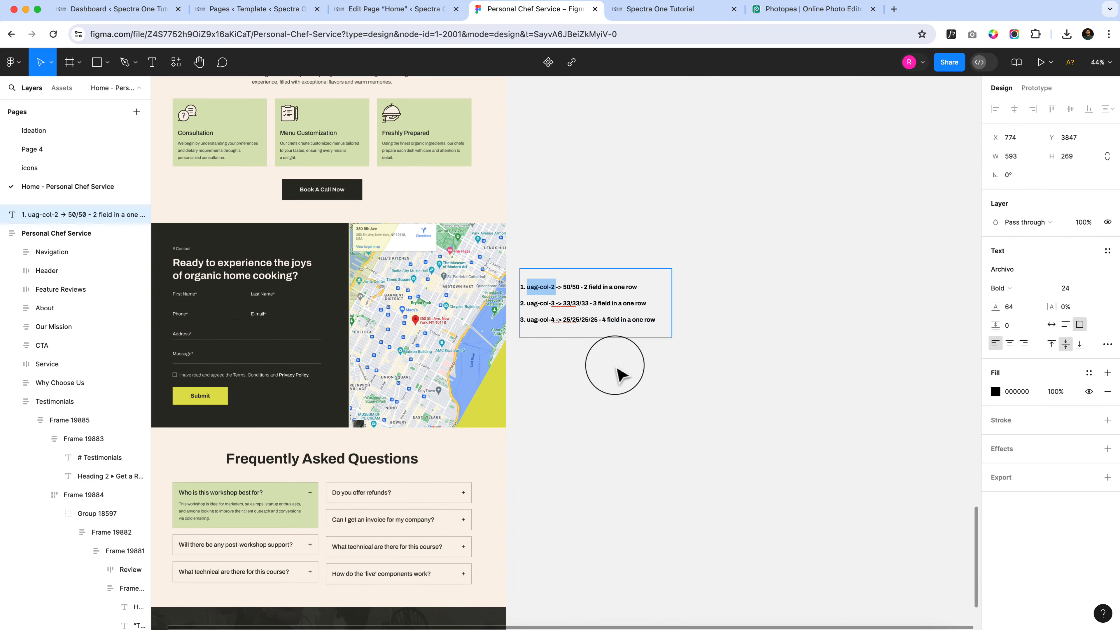
key("Escape")
key("Escape")
Step: Compare the contact form's layout and line colours in the Figma design with the live Spectra One Tutorial page
left_click_drag(513, 375, 674, 368)
scroll(393, 340, "up", 3)
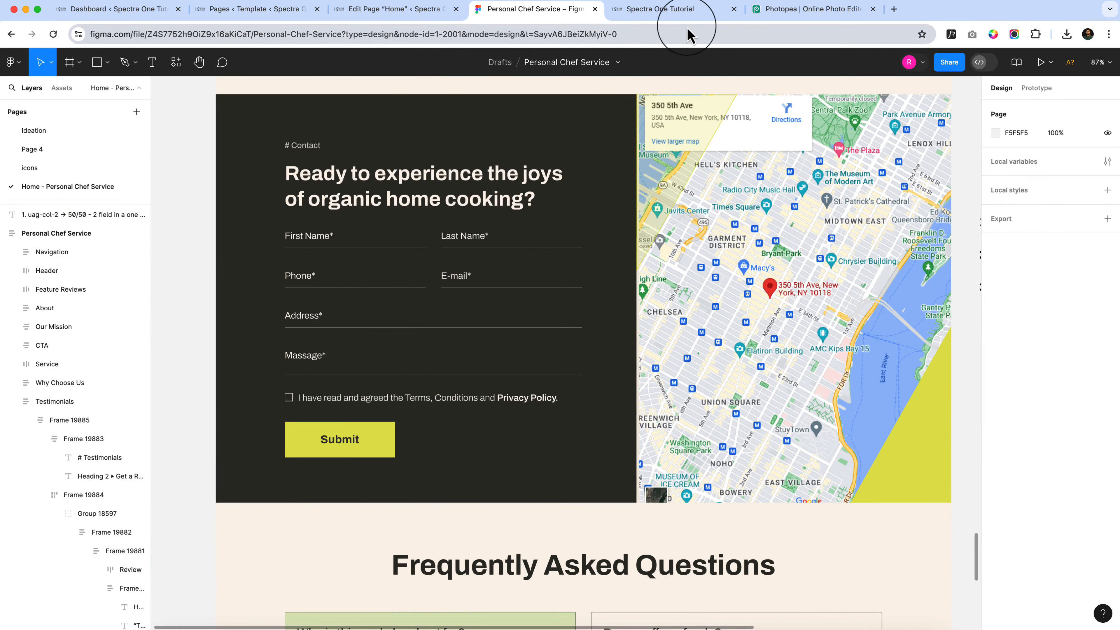
left_click(680, 9)
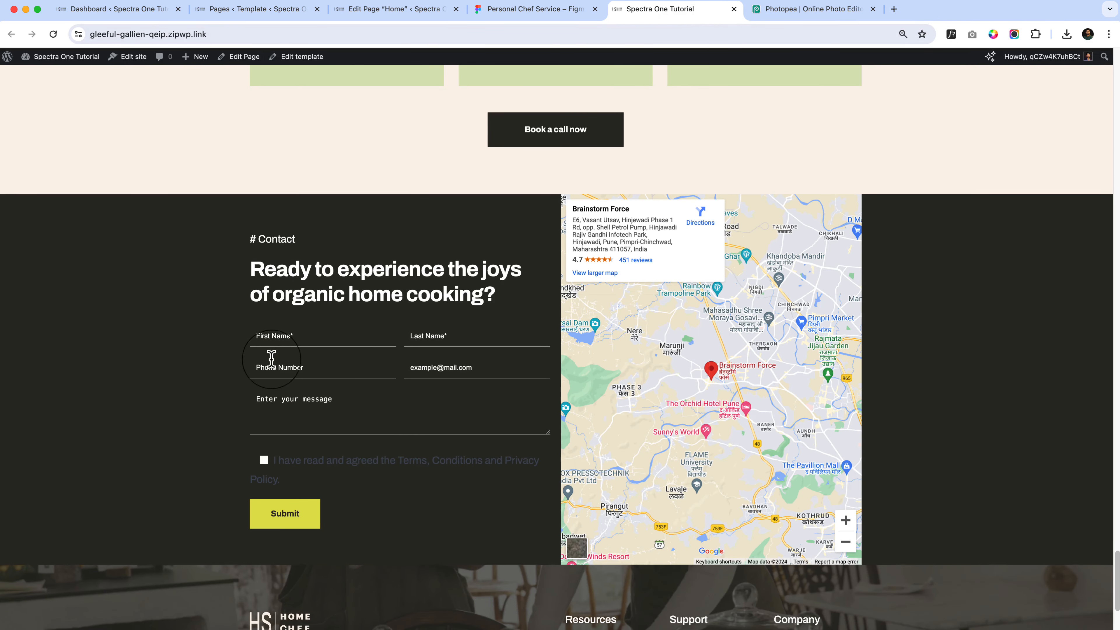
Step: In the Home page editor, set the normal border colour of the contact form's input fields to grey (757575)
left_click(397, 9)
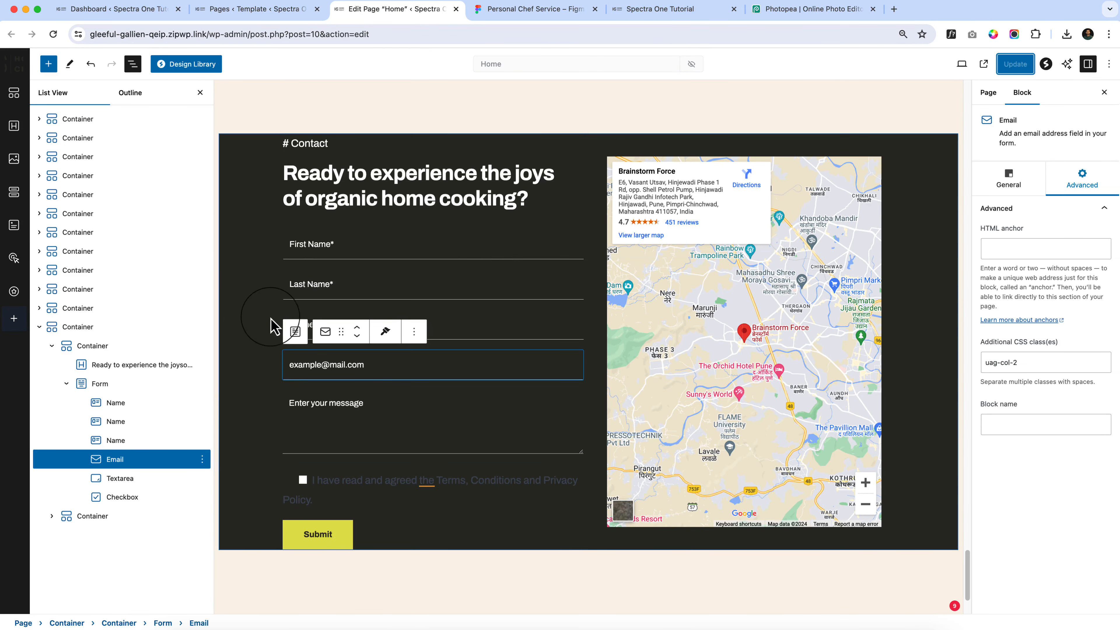
left_click(292, 332)
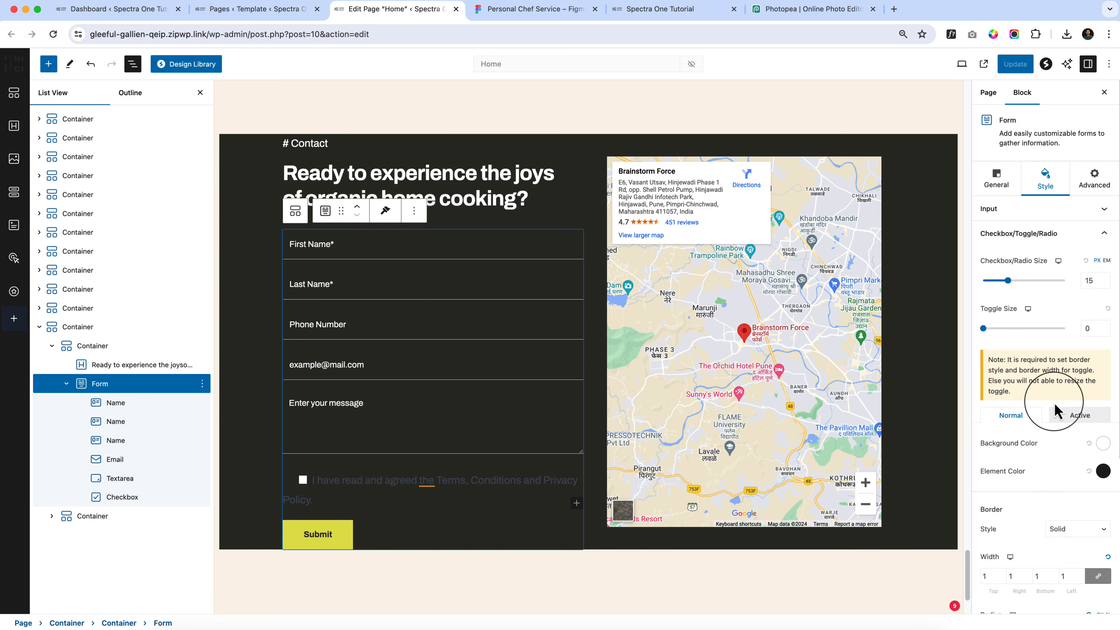
scroll(1061, 534, "down", 3)
scroll(1059, 533, "down", 2)
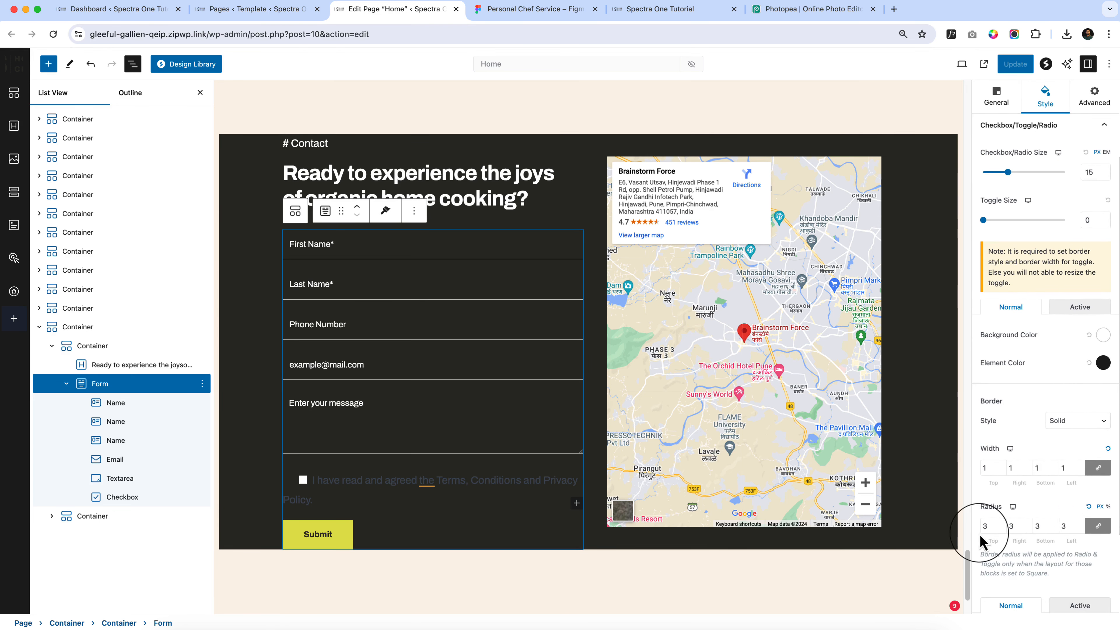
scroll(1087, 488, "up", 5)
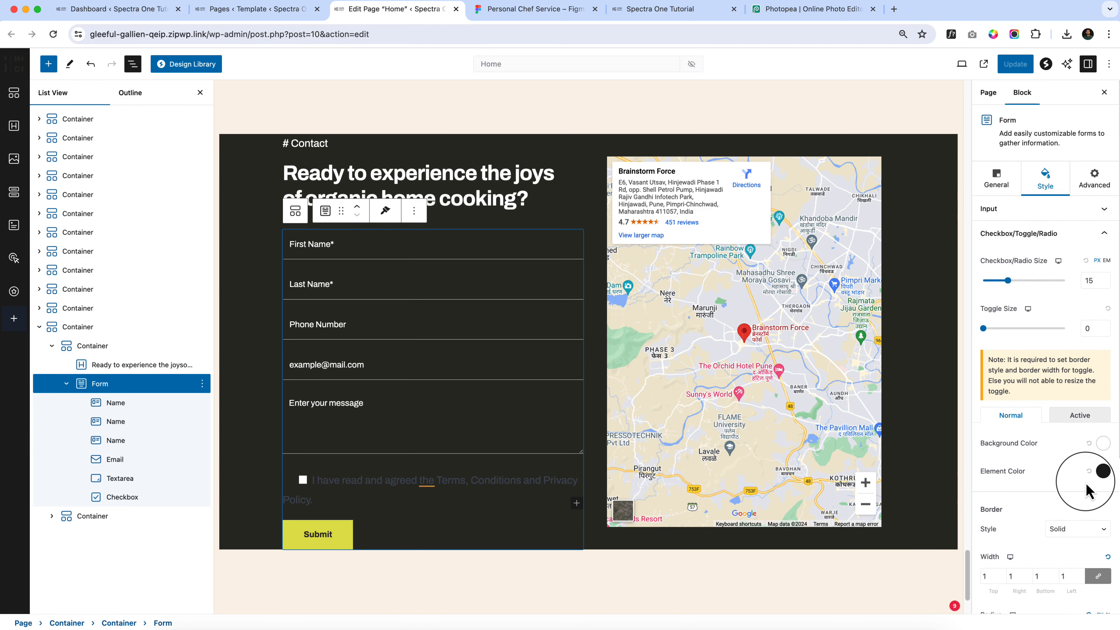
left_click(1052, 217)
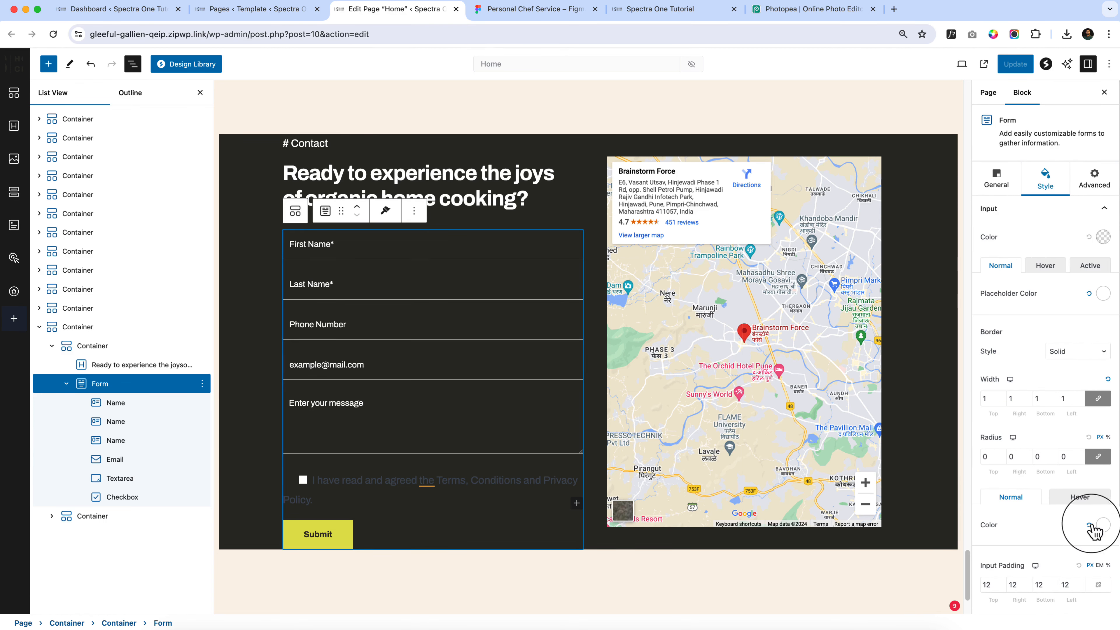
left_click(1104, 526)
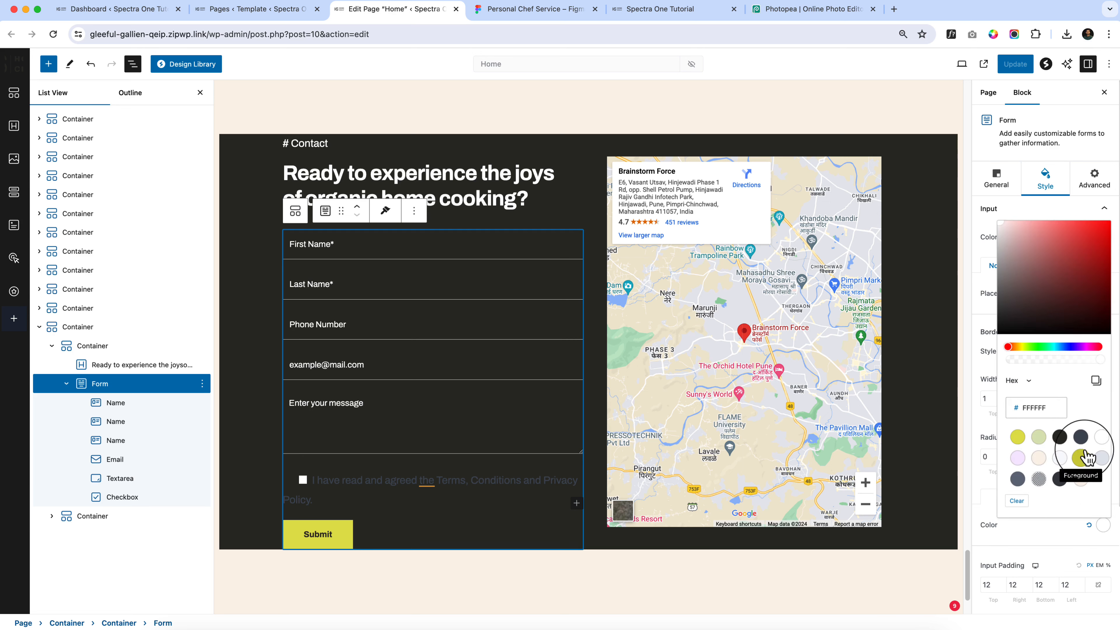
left_click(1102, 450)
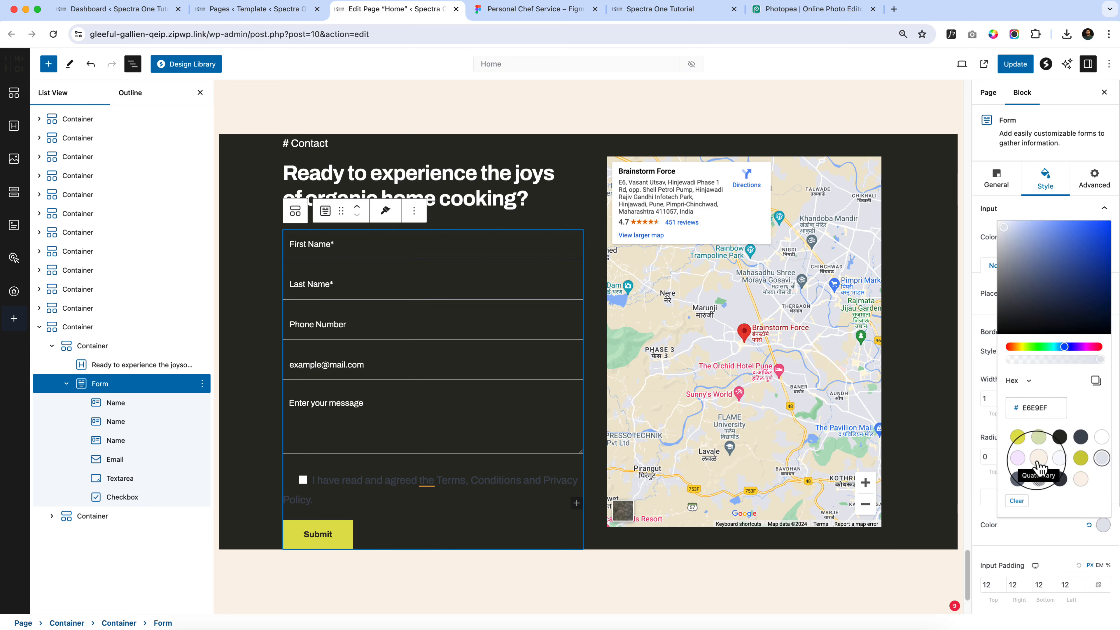
left_click_drag(1007, 298, 991, 283)
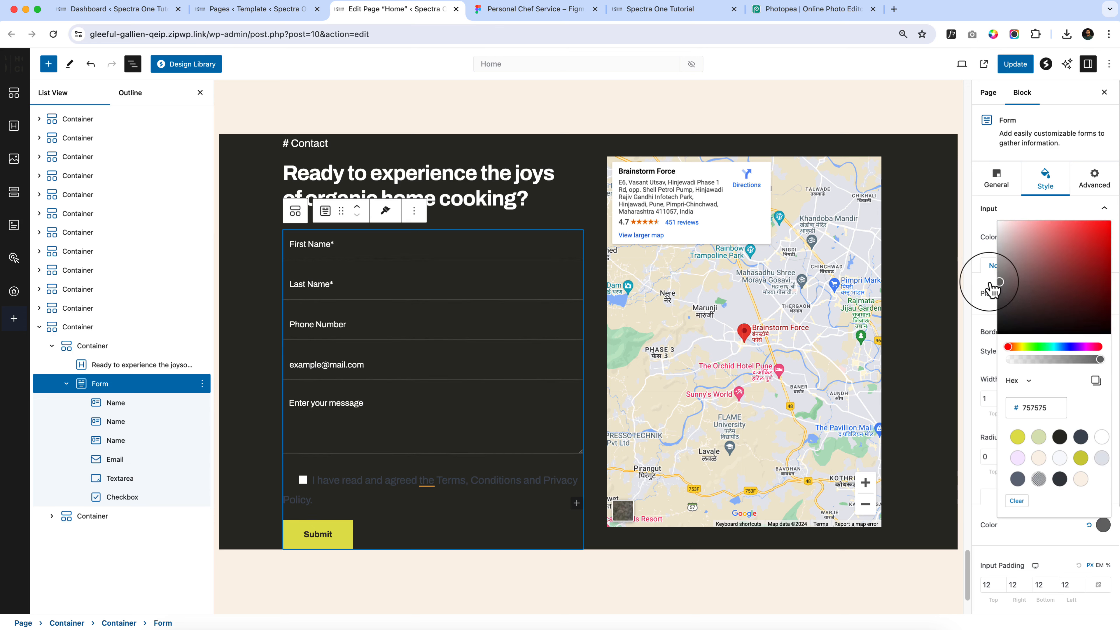
left_click(1058, 542)
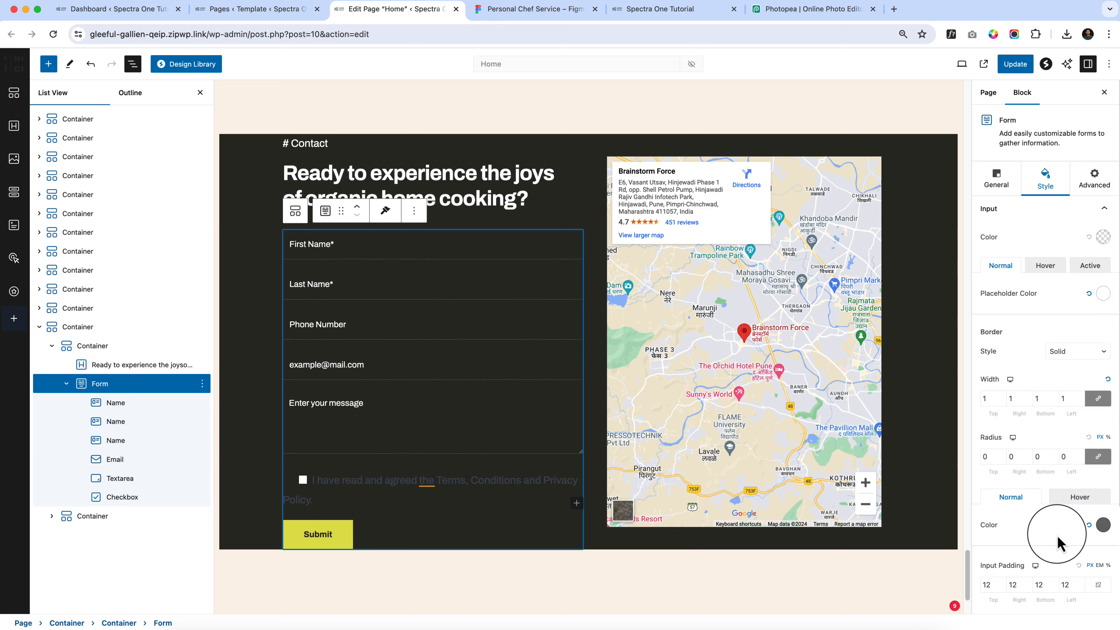
scroll(1059, 543, "down", 5)
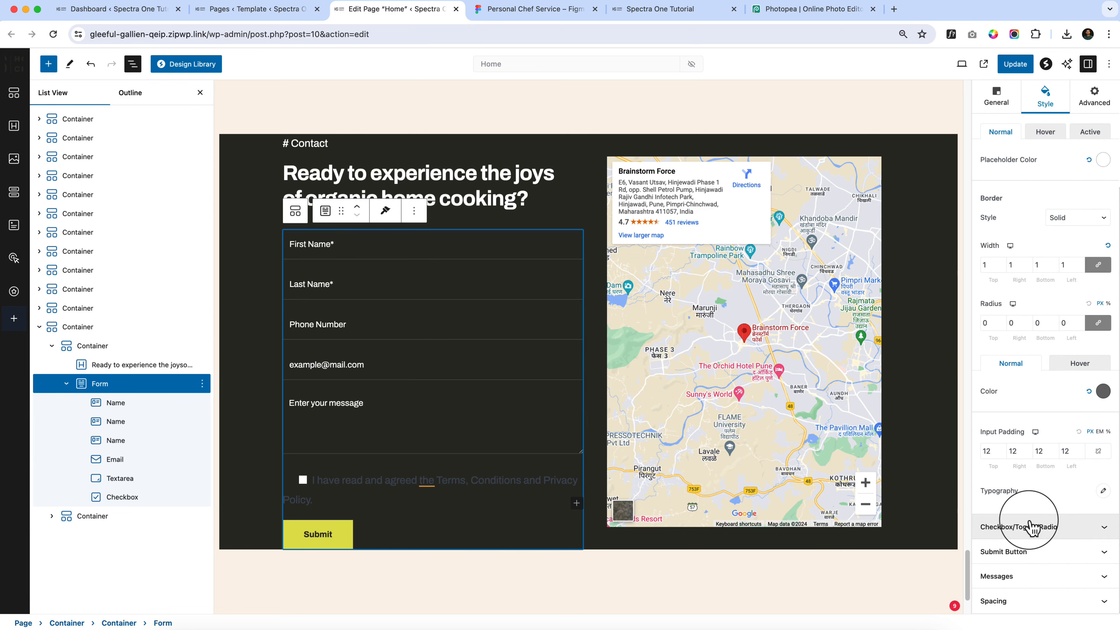
Step: Set the left input padding of the contact form's fields to 0 px
left_click(1072, 451)
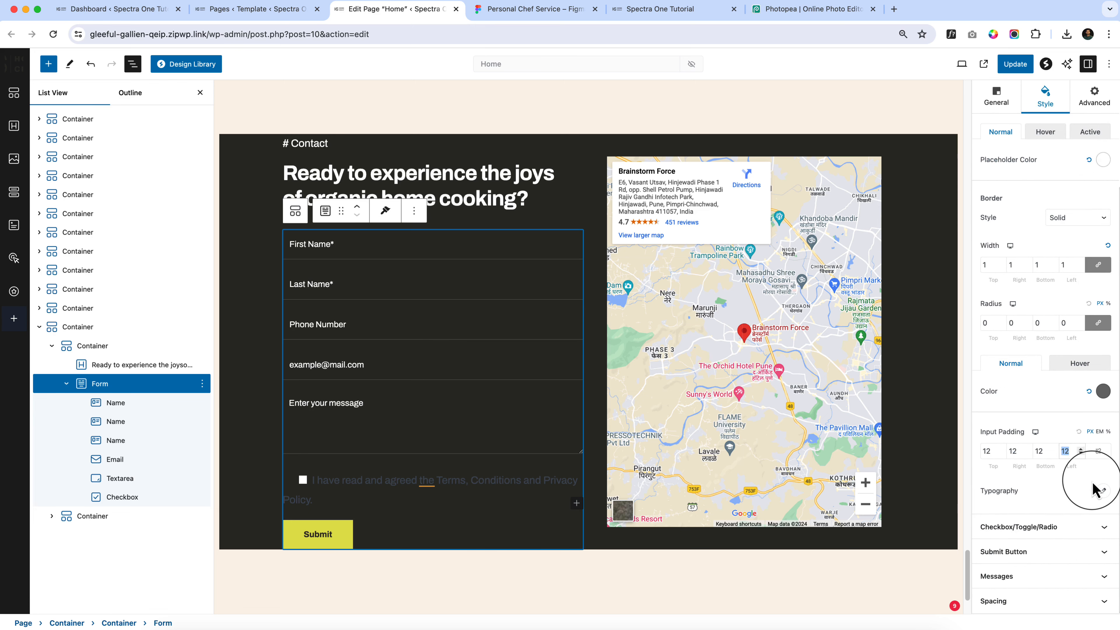
type("0")
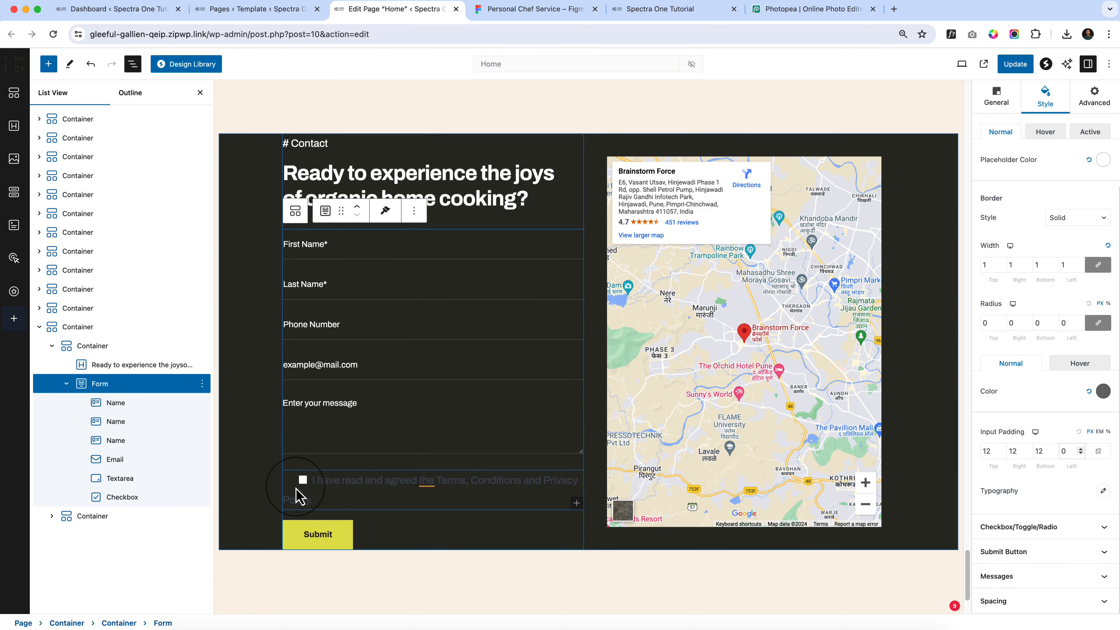
left_click(332, 504)
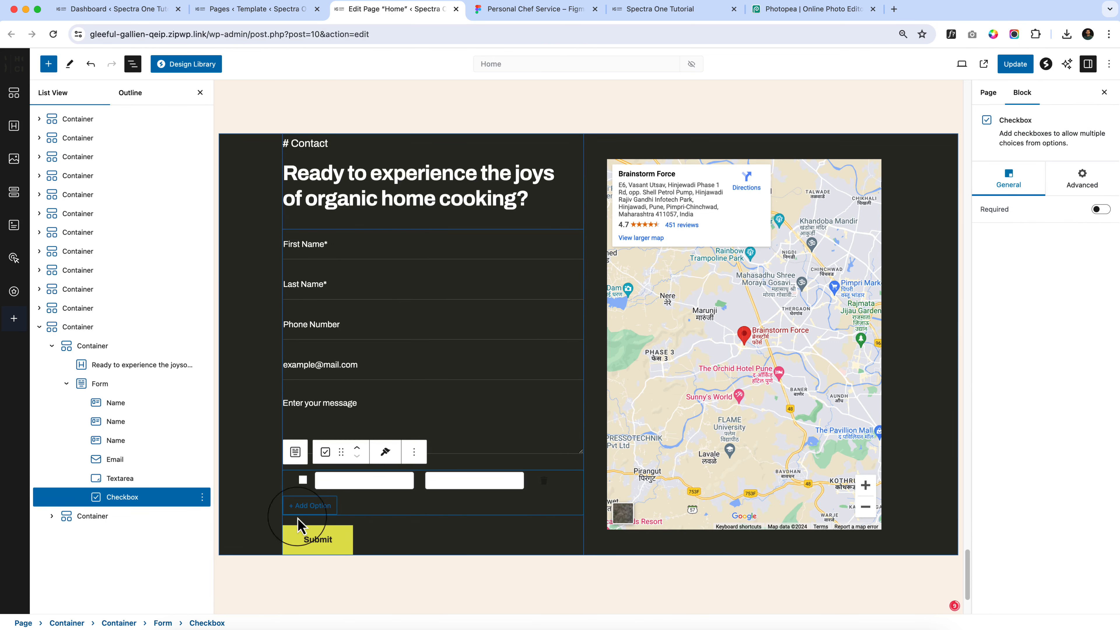
Step: Set the form's checkbox size to 14 px, and try a larger toggle size before resetting it to default
left_click(108, 393)
scroll(1076, 574, "down", 2)
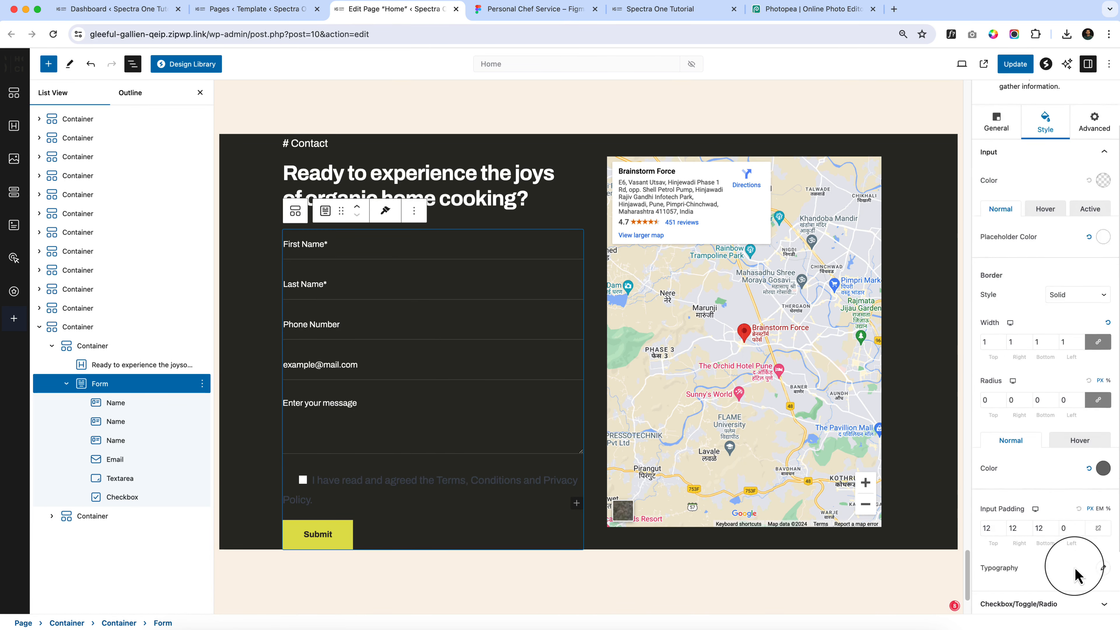
scroll(1075, 576, "down", 2)
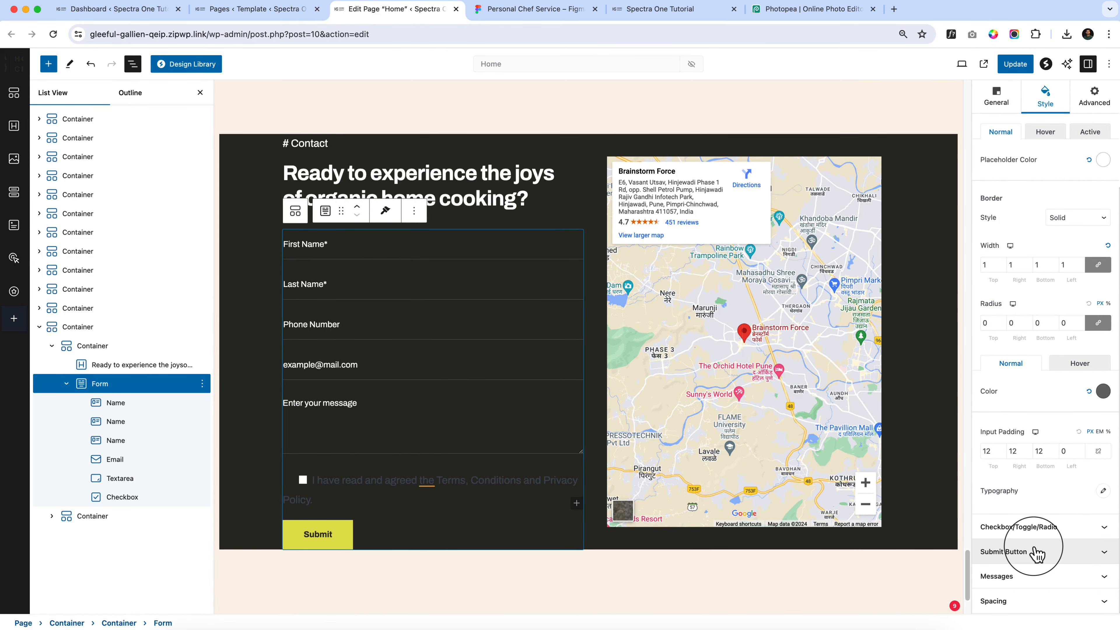
left_click(1038, 529)
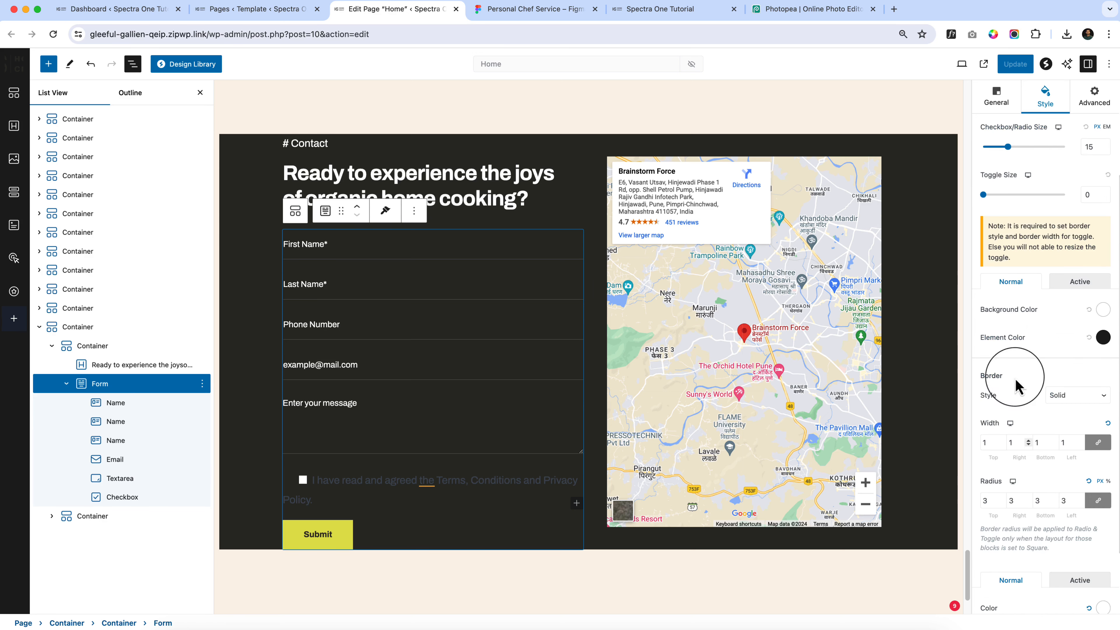
scroll(998, 330, "up", 2)
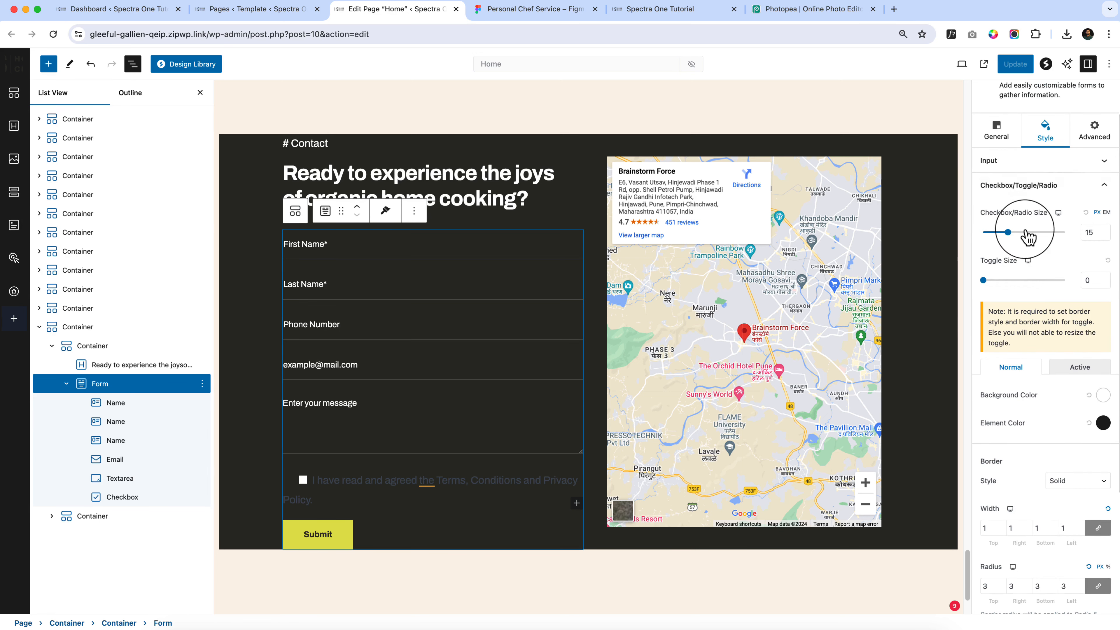
left_click_drag(1010, 237, 1007, 237)
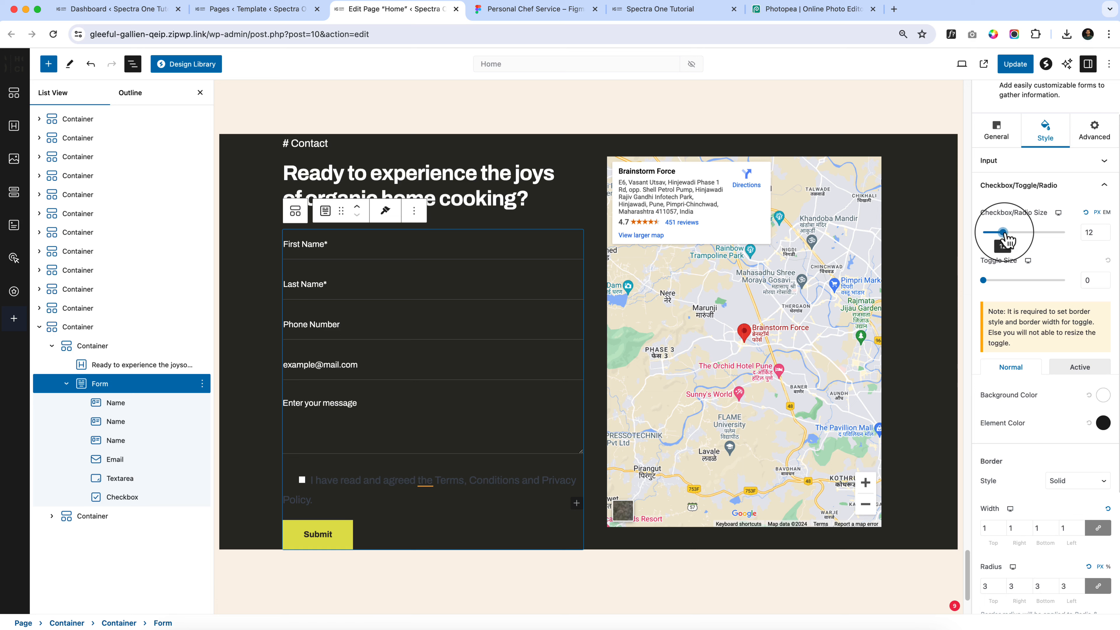
left_click_drag(983, 284, 985, 284)
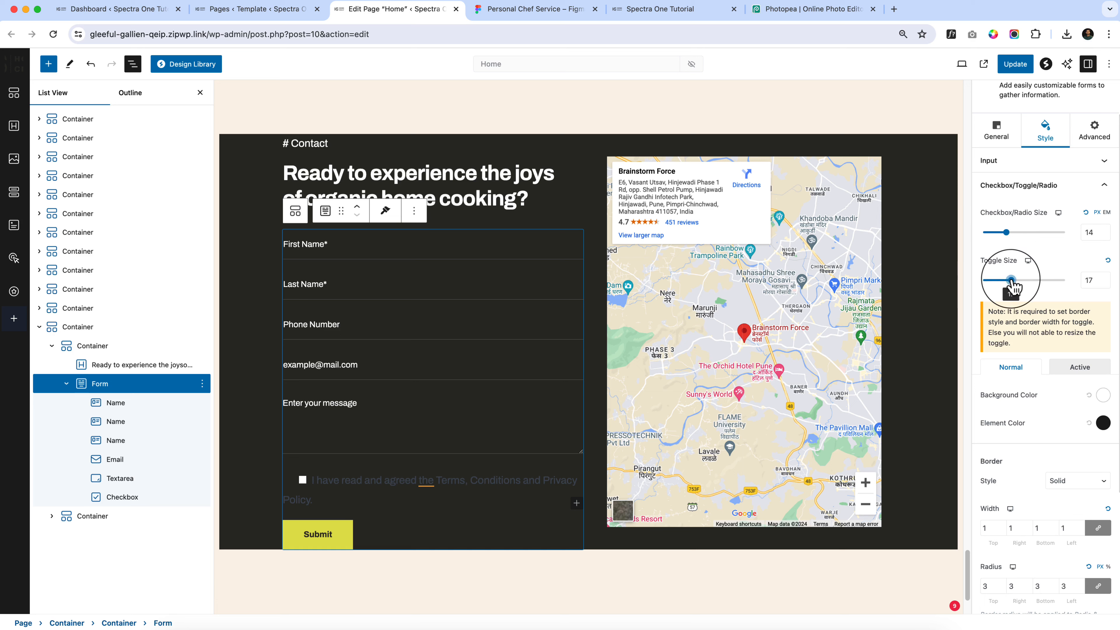
left_click(1108, 261)
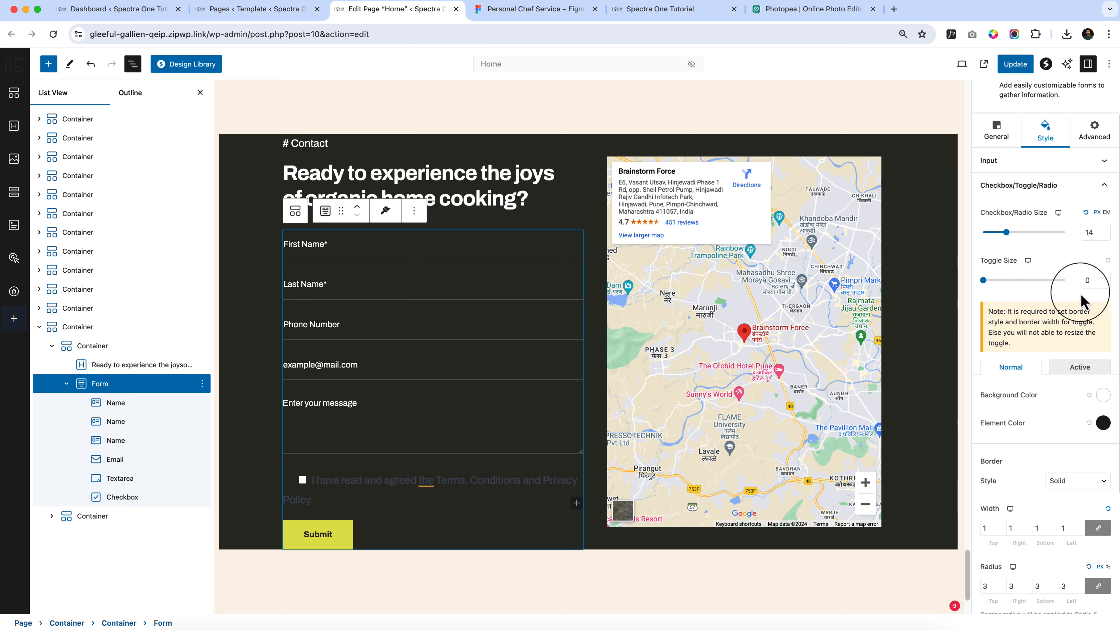
Step: Try to reset the border width of the form's checkbox styling to its default
scroll(1050, 401, "down", 1)
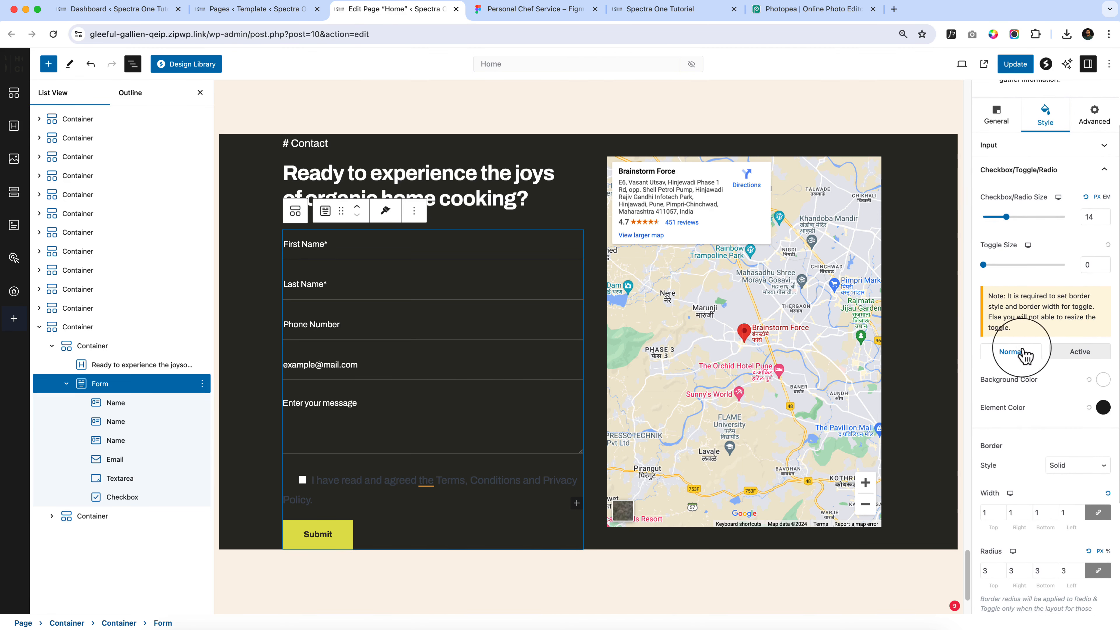
scroll(1033, 359, "down", 3)
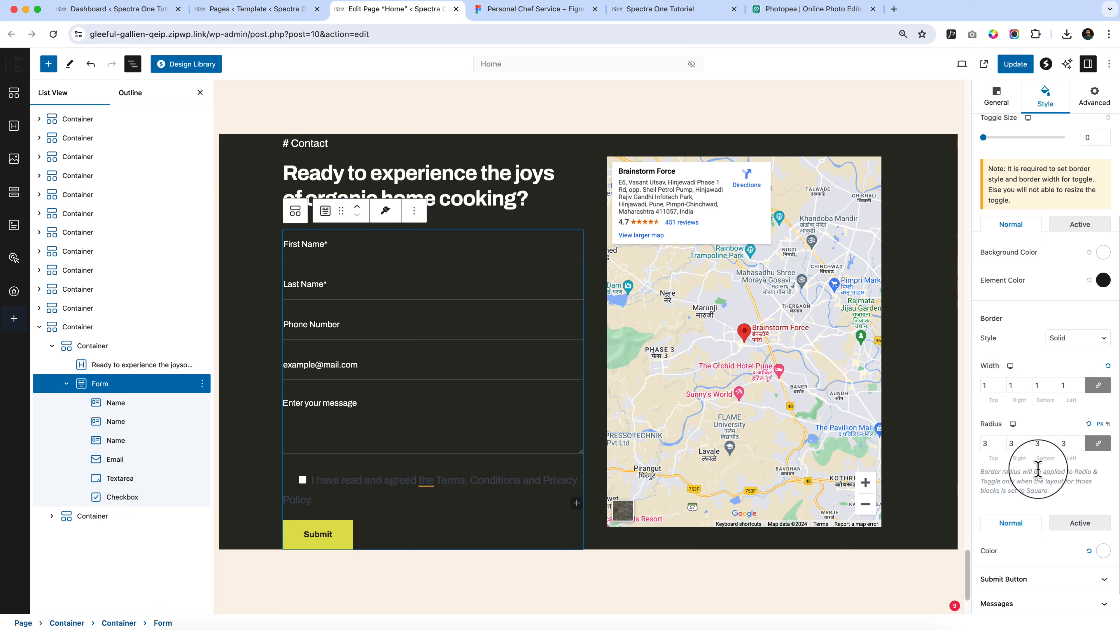
left_click(1087, 345)
left_click(1022, 341)
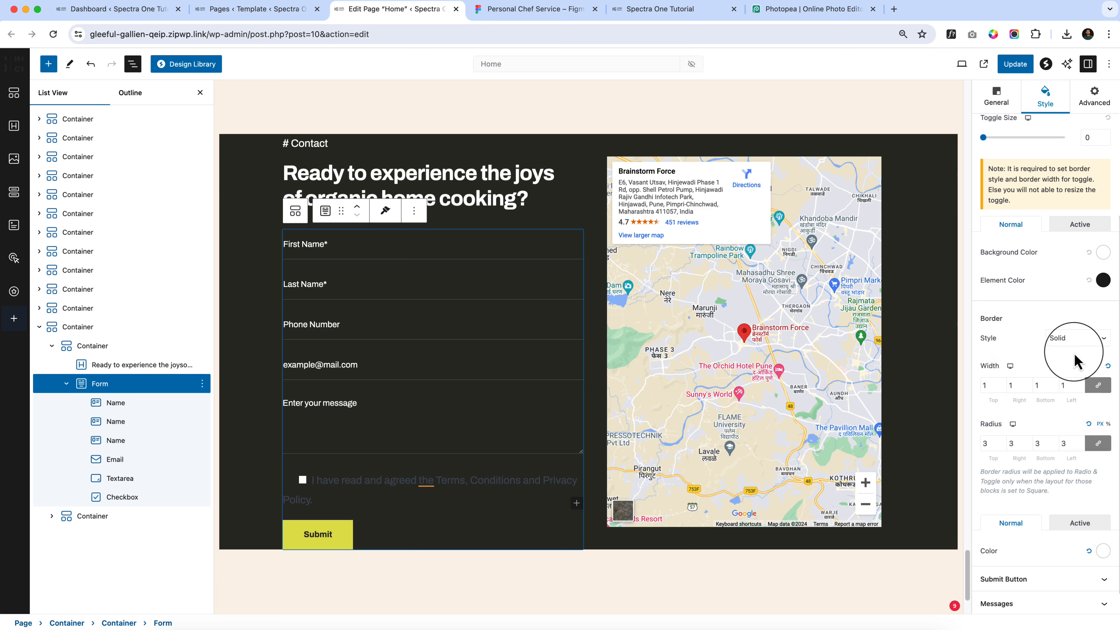
left_click(1107, 367)
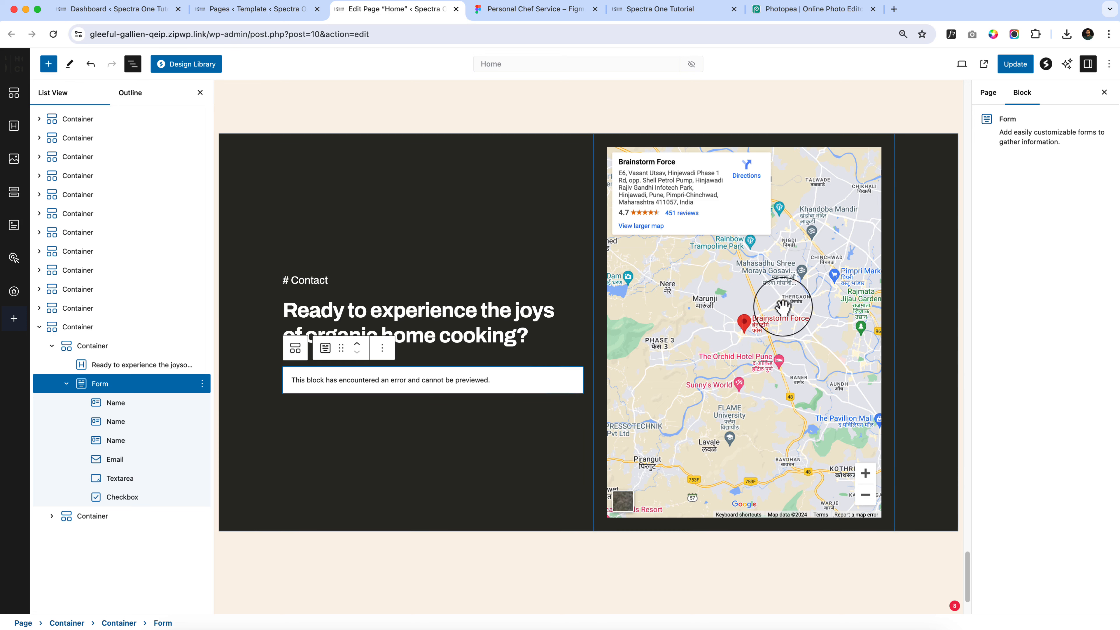
Step: Update the Home page, reload the editor and return to the contact section
left_click(1016, 63)
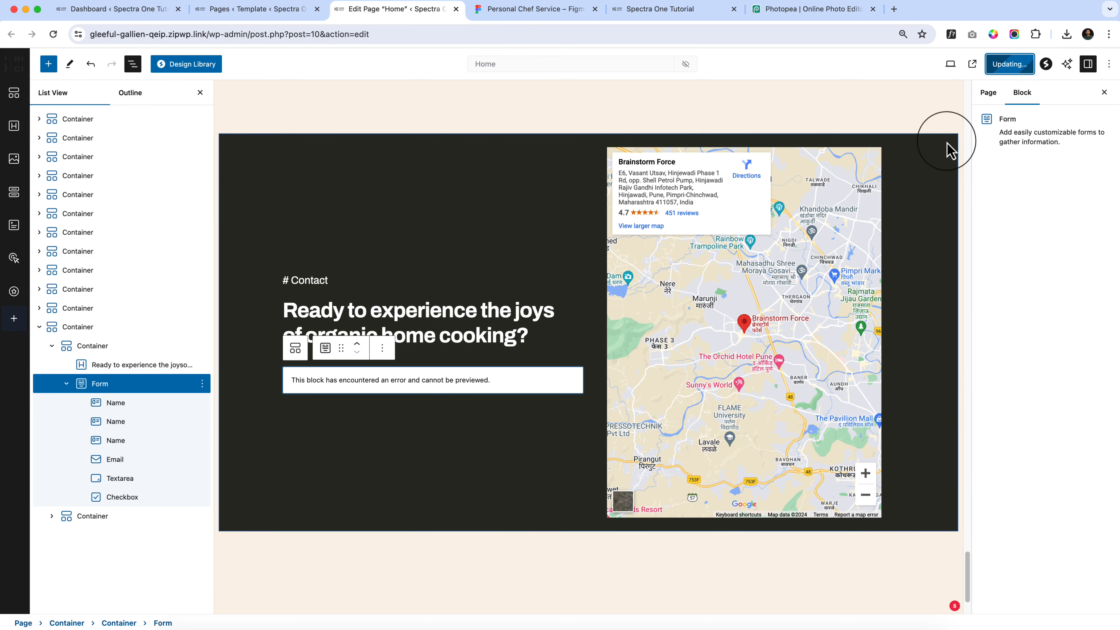
left_click(53, 33)
left_click(579, 128)
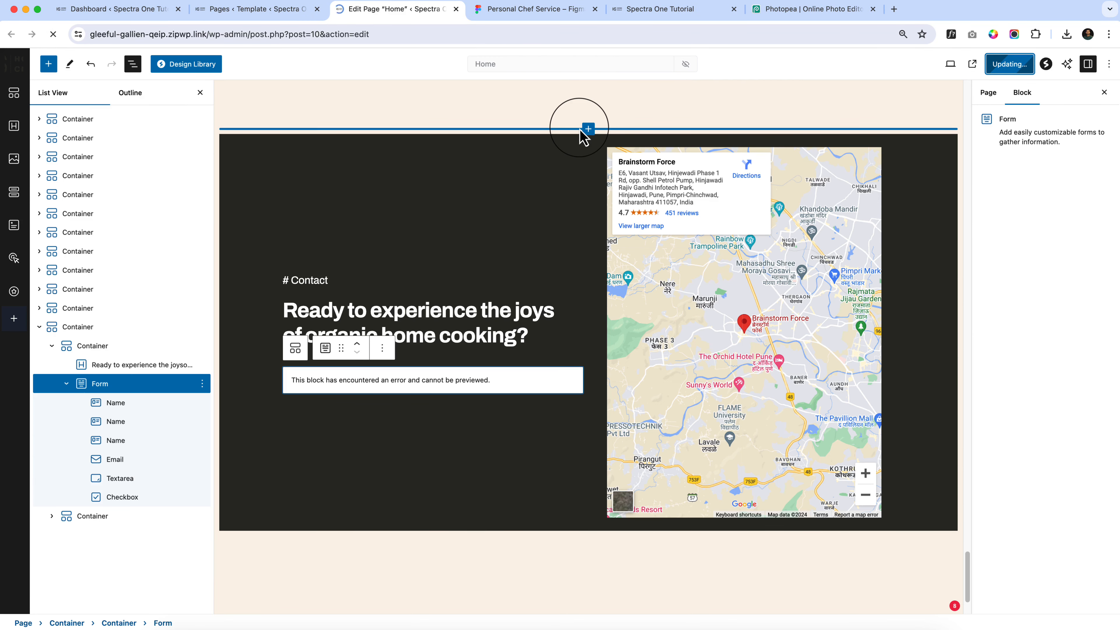
scroll(324, 420, "down", 10)
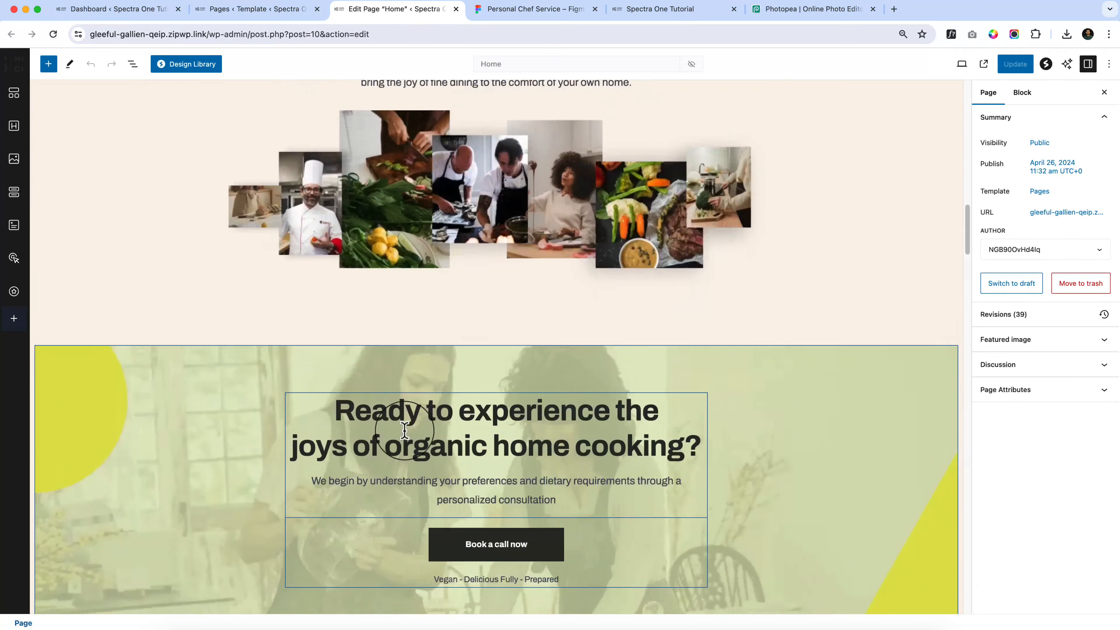
scroll(405, 430, "down", 15)
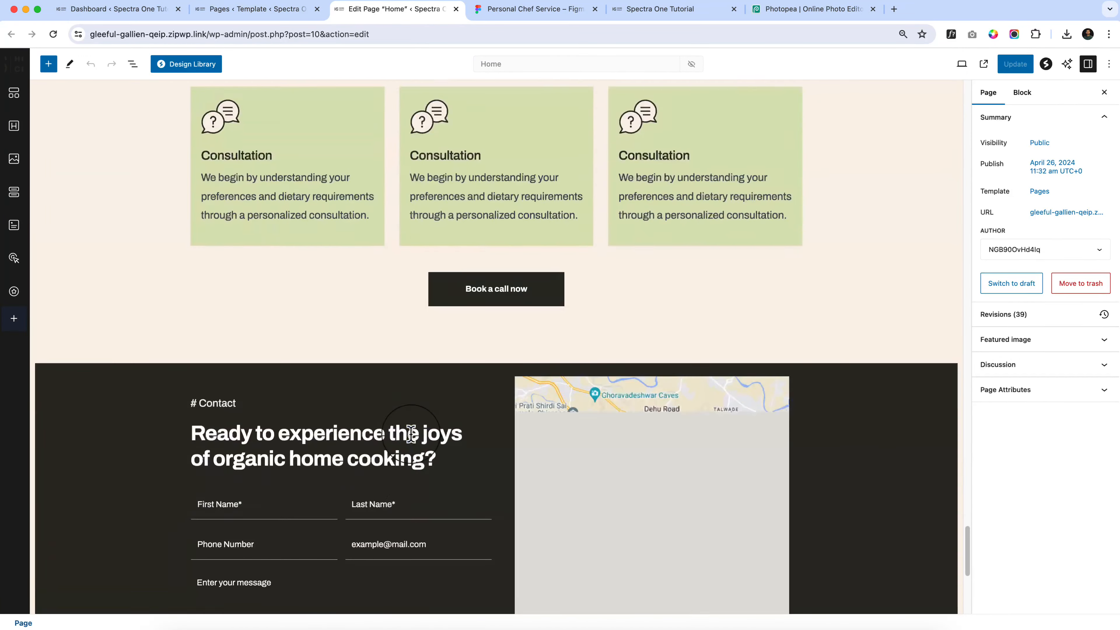
scroll(410, 433, "down", 8)
scroll(307, 368, "up", 2)
Step: Set the contact form's normal input border colour to grey (7B7B7B) and the left input padding to 0 px
left_click(296, 351)
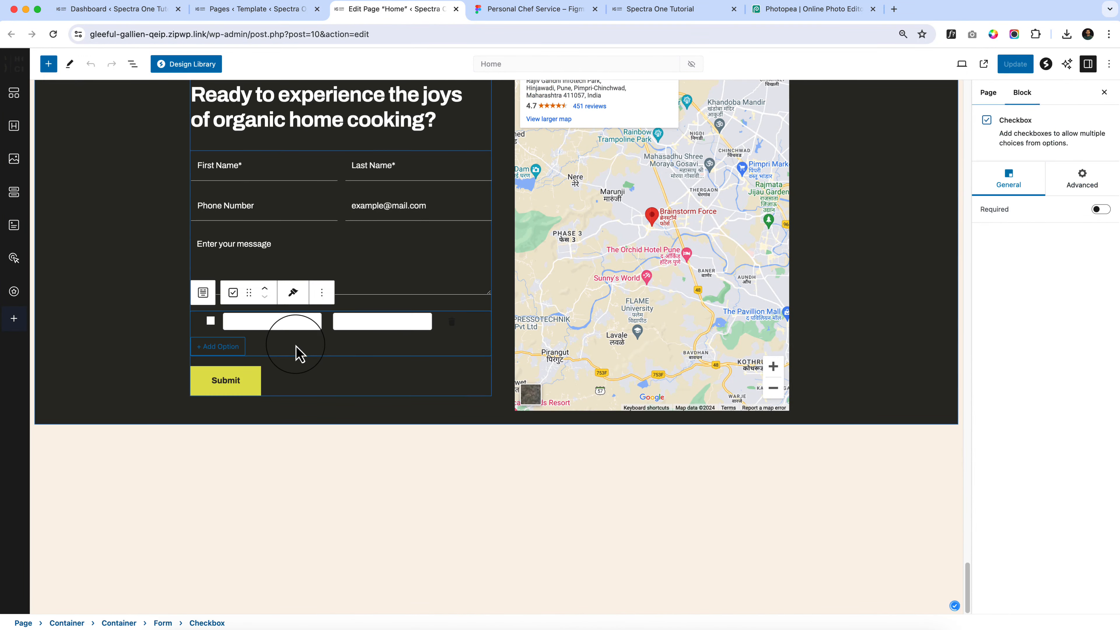
left_click(210, 302)
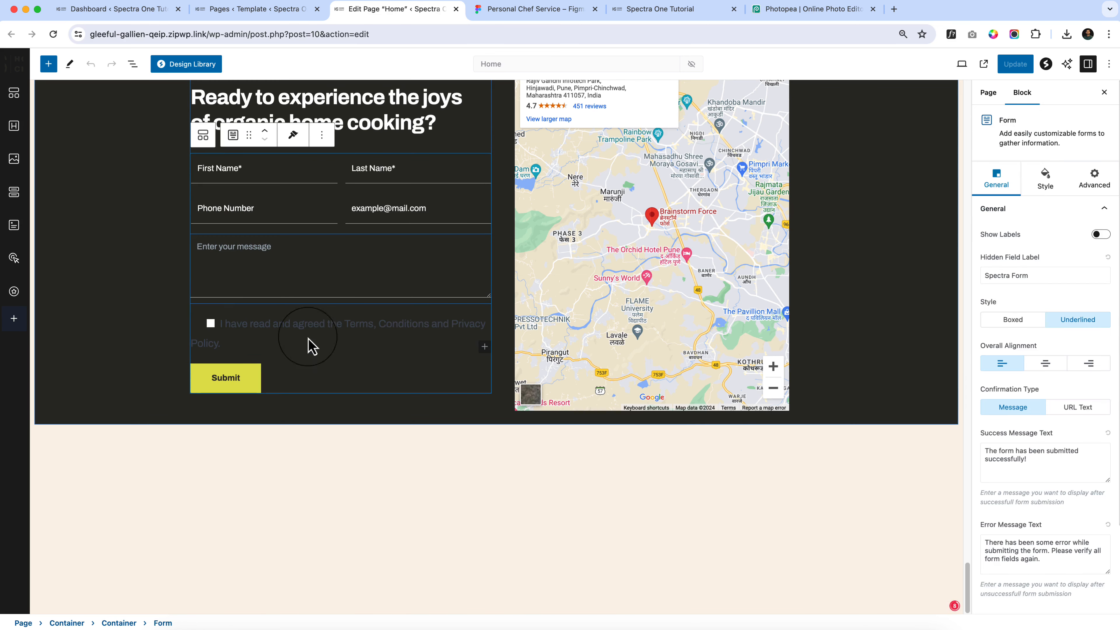
left_click(1043, 192)
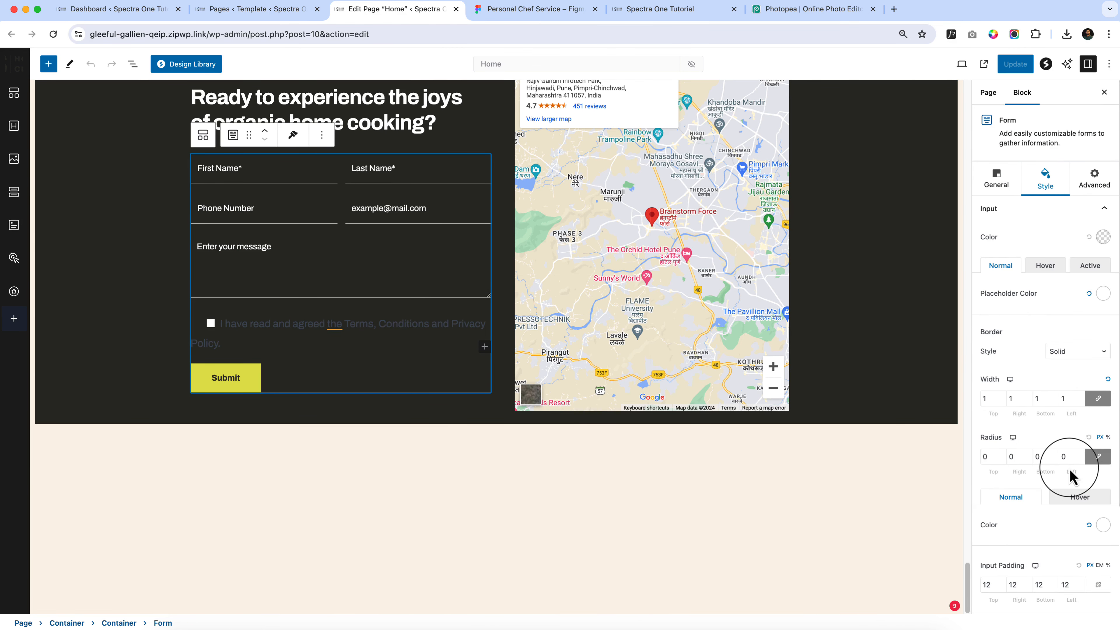
scroll(1072, 477, "down", 1)
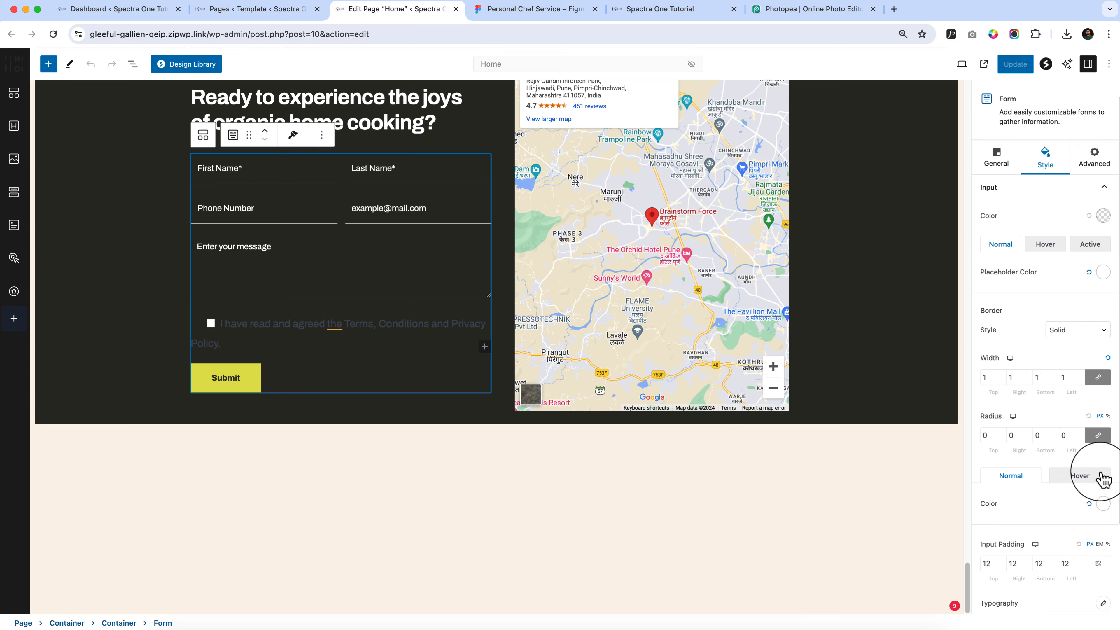
left_click(1104, 504)
left_click(1059, 416)
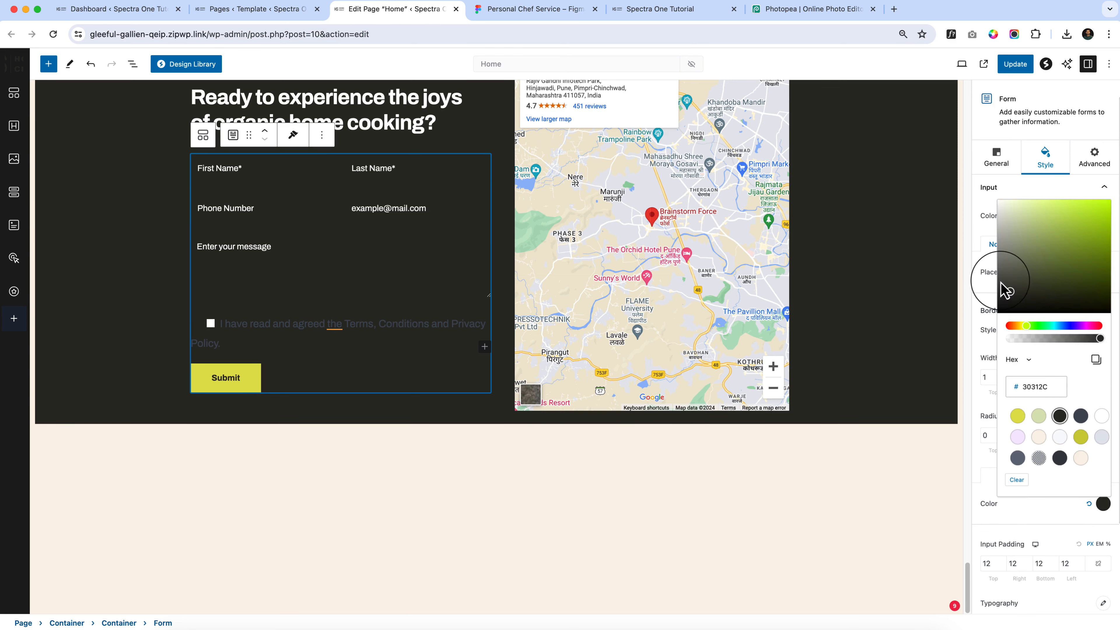
left_click_drag(1009, 292, 986, 264)
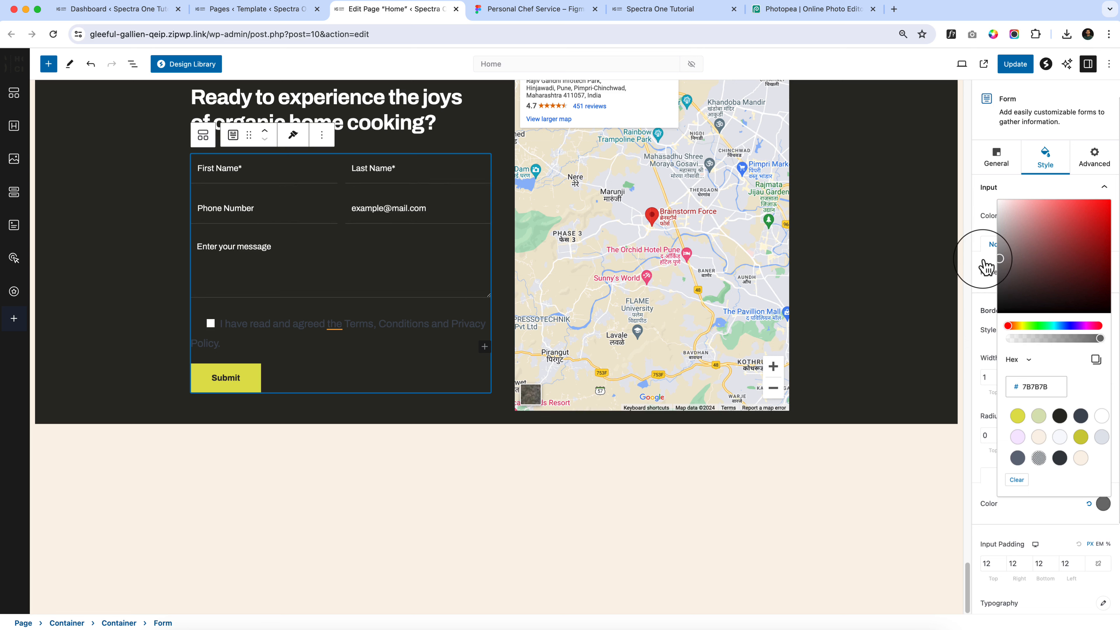
left_click(1014, 518)
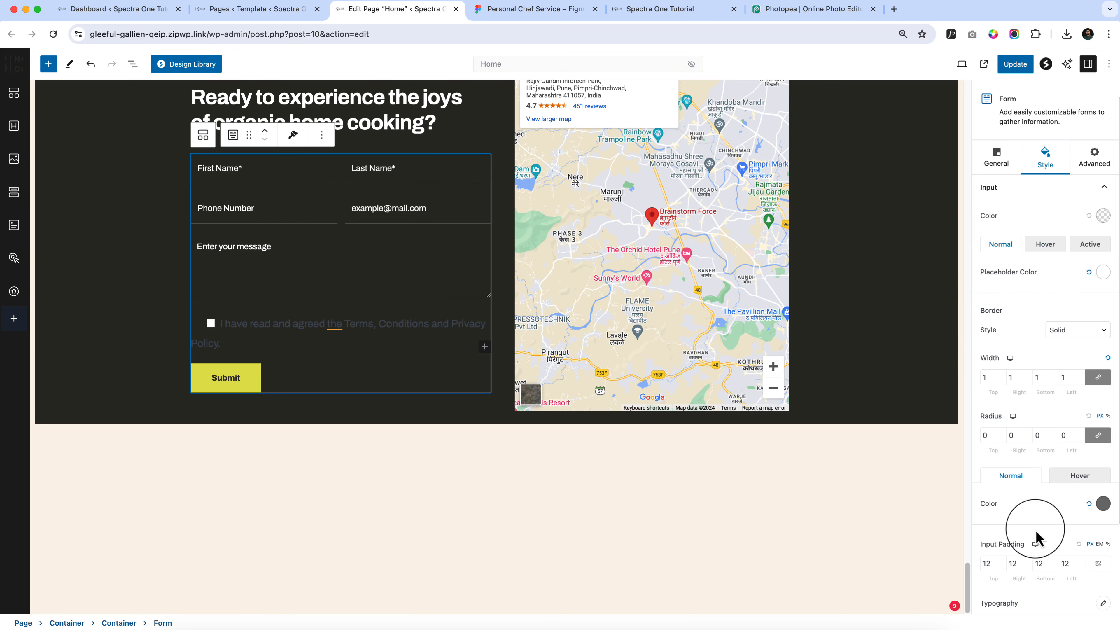
type("0")
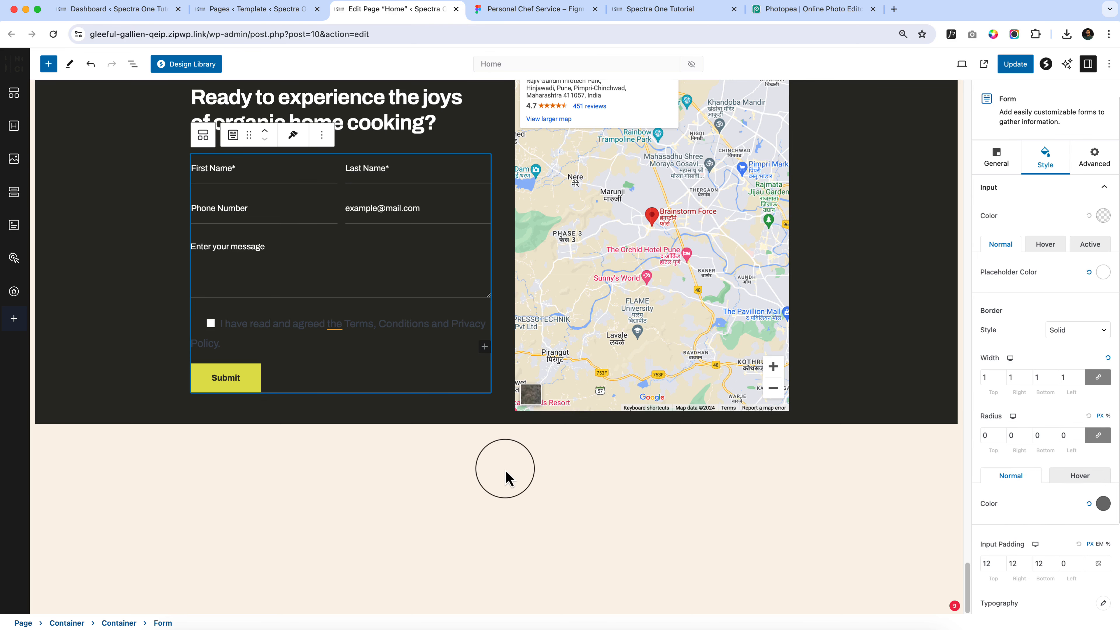
Step: Try white (FFFFFF) as the form's normal checkbox element colour, and reset it to default
scroll(990, 450, "down", 3)
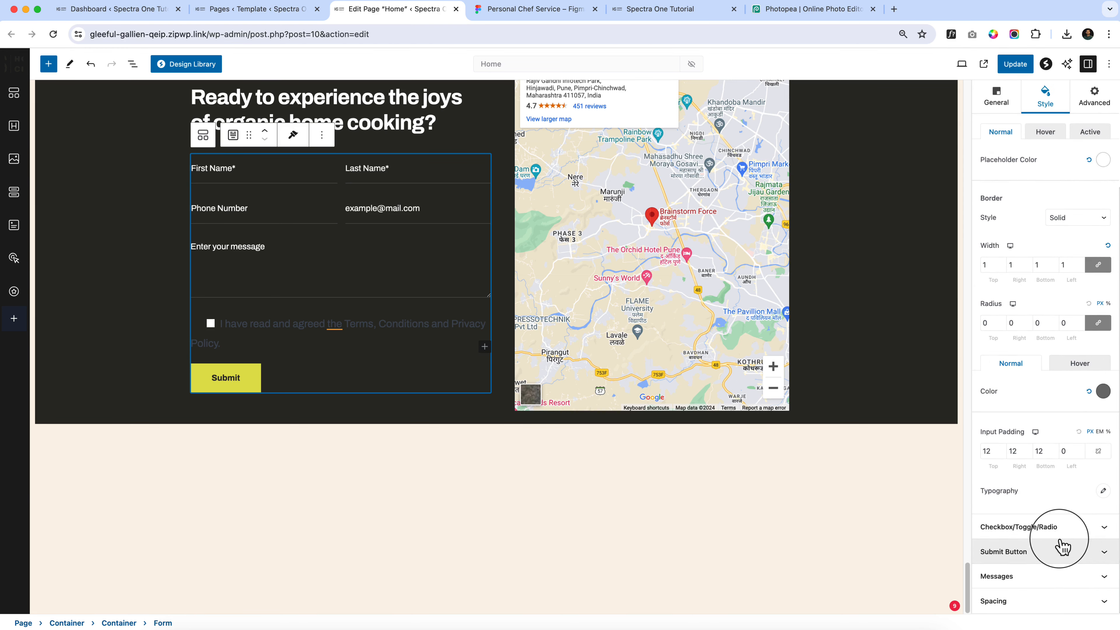
left_click(1062, 536)
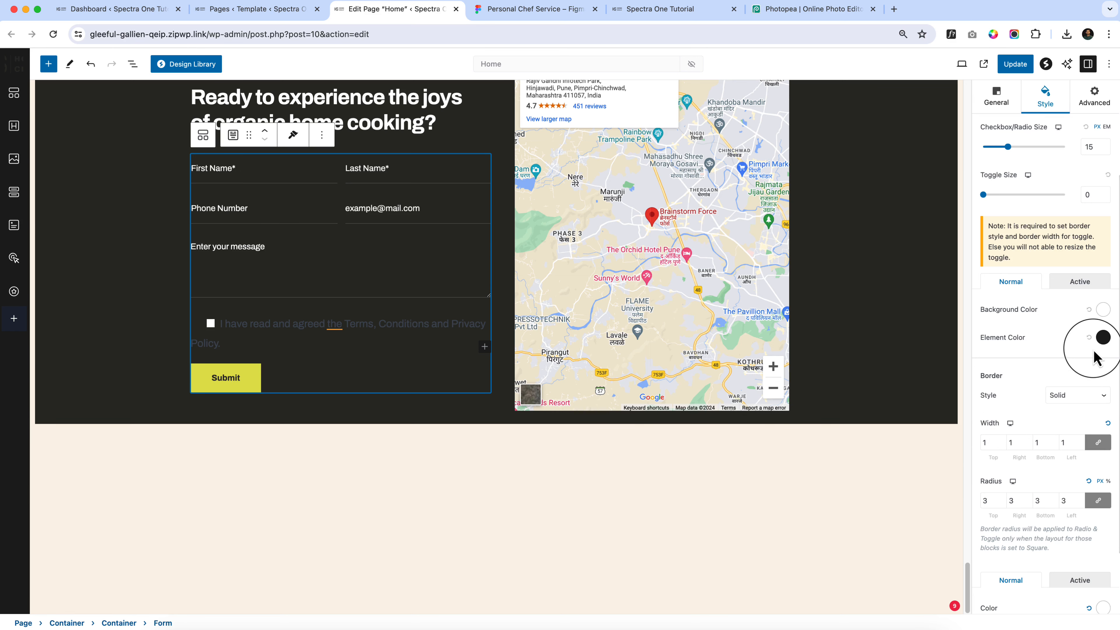
left_click(1103, 338)
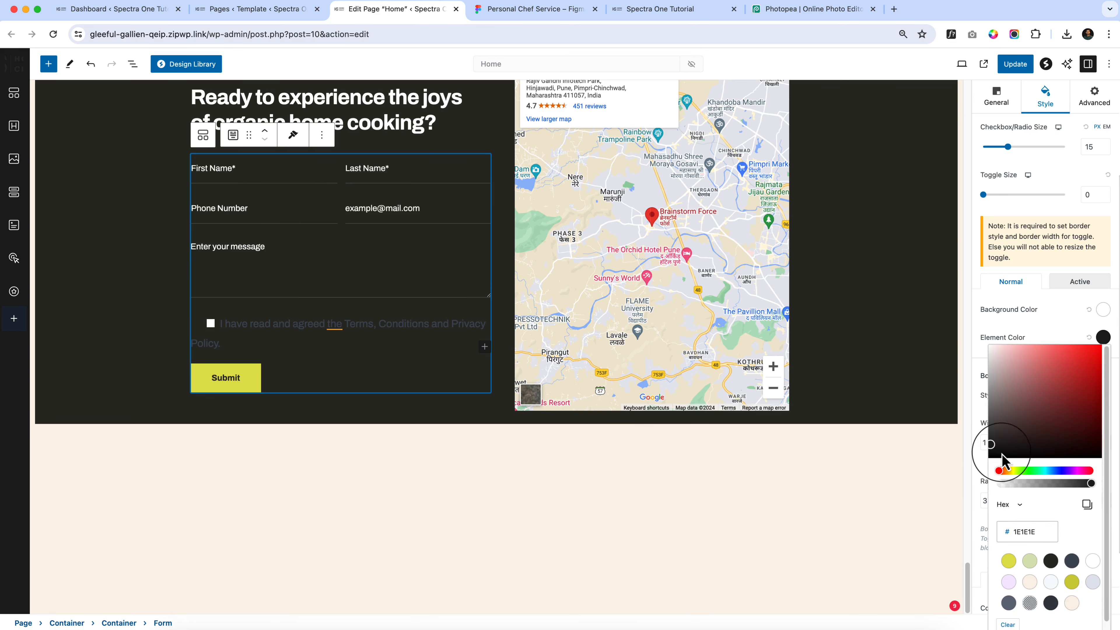
left_click_drag(992, 444, 950, 353)
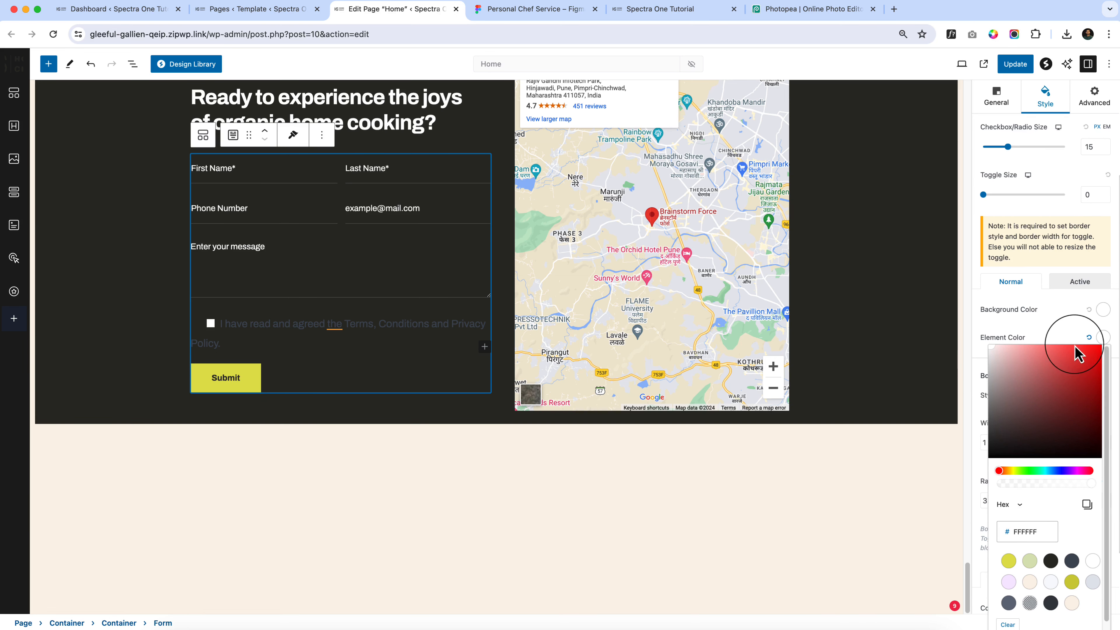
left_click(1088, 339)
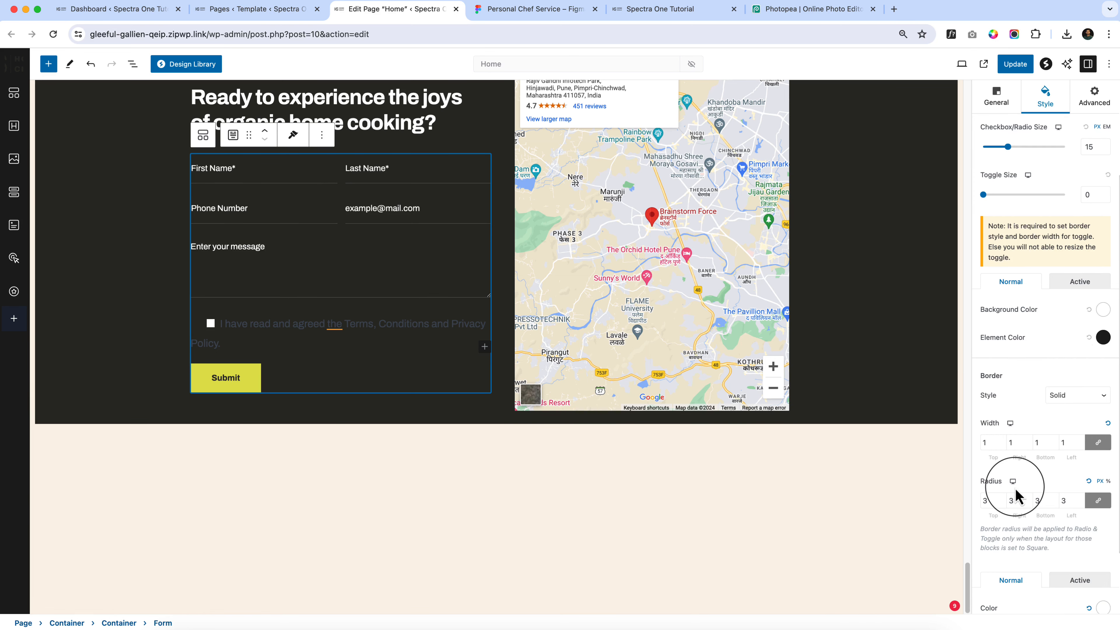
Step: Set the normal border colour of the form's checkbox to light grey
scroll(1012, 492, "down", 2)
left_click(1103, 523)
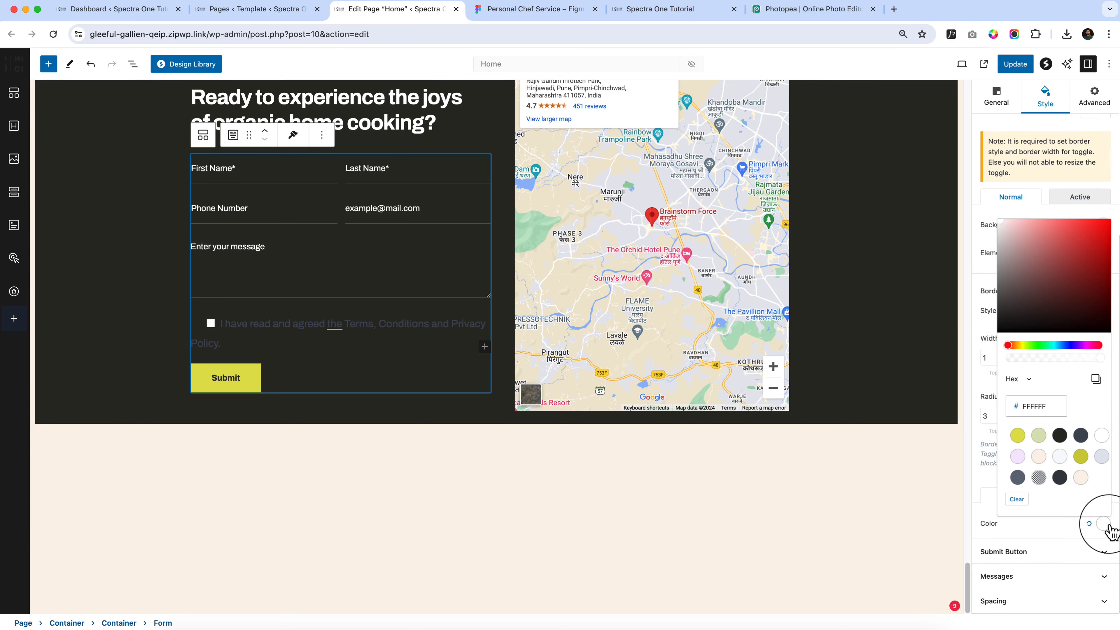
left_click_drag(1038, 328, 979, 226)
left_click(1033, 540)
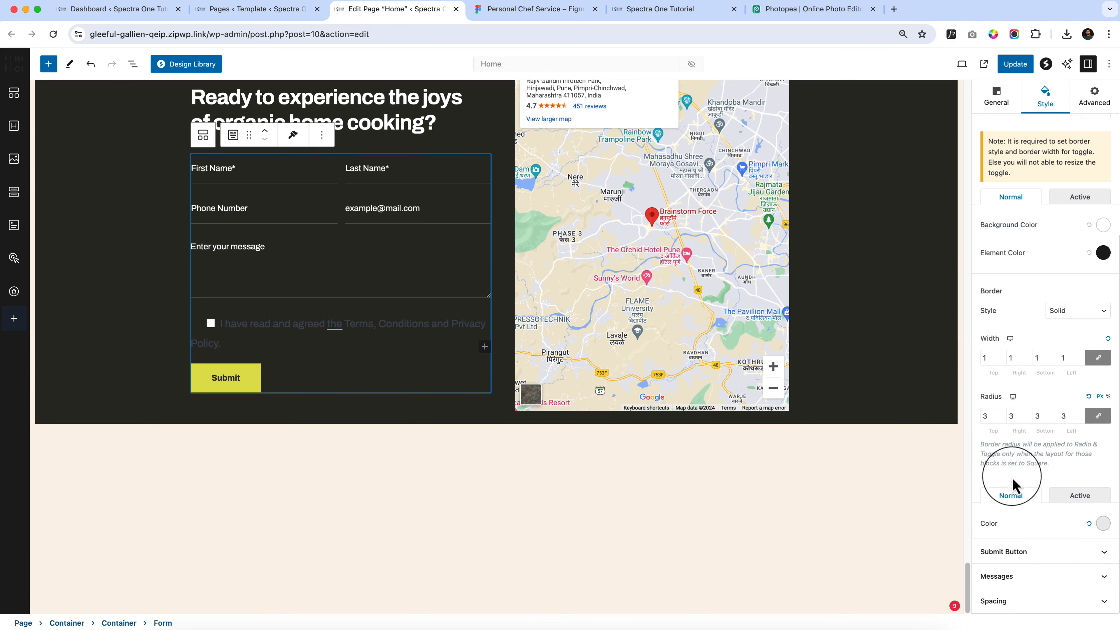
Step: Update the Home page and show the block structure with the contact section's container selected
scroll(465, 448, "up", 2)
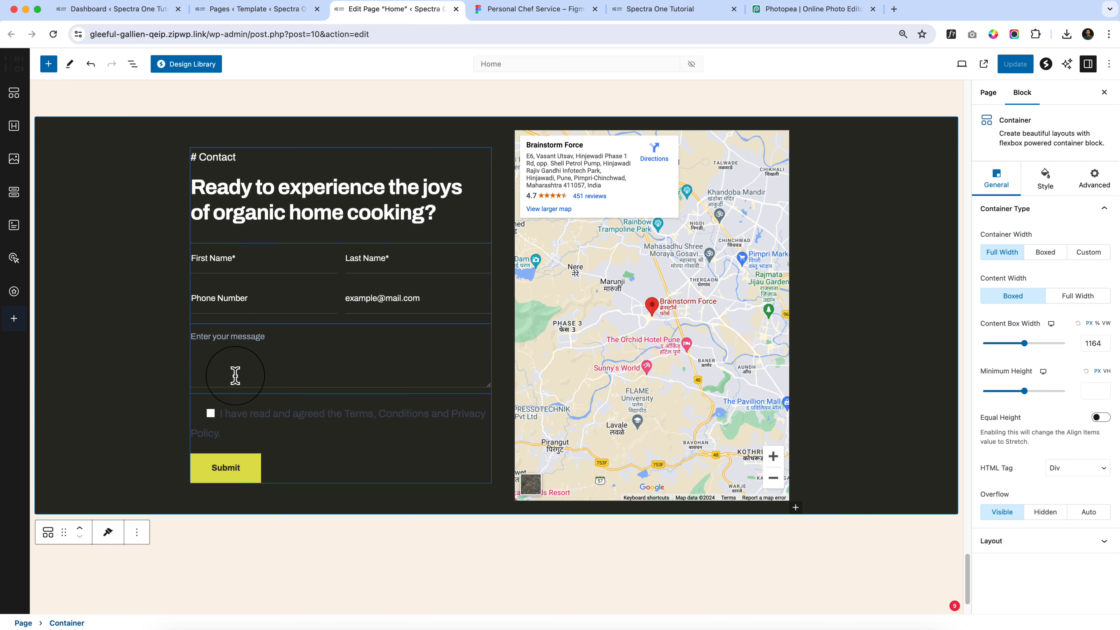
left_click(132, 63)
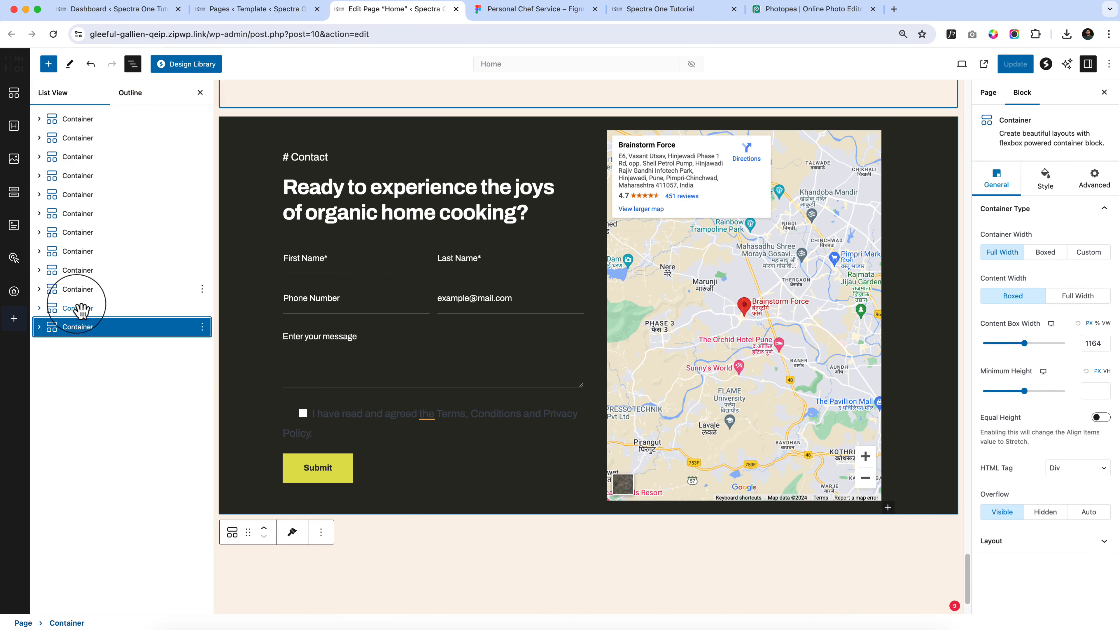
Step: Set the number of lines of the contact form's message text area to 2 and update the Home page
left_click(428, 459)
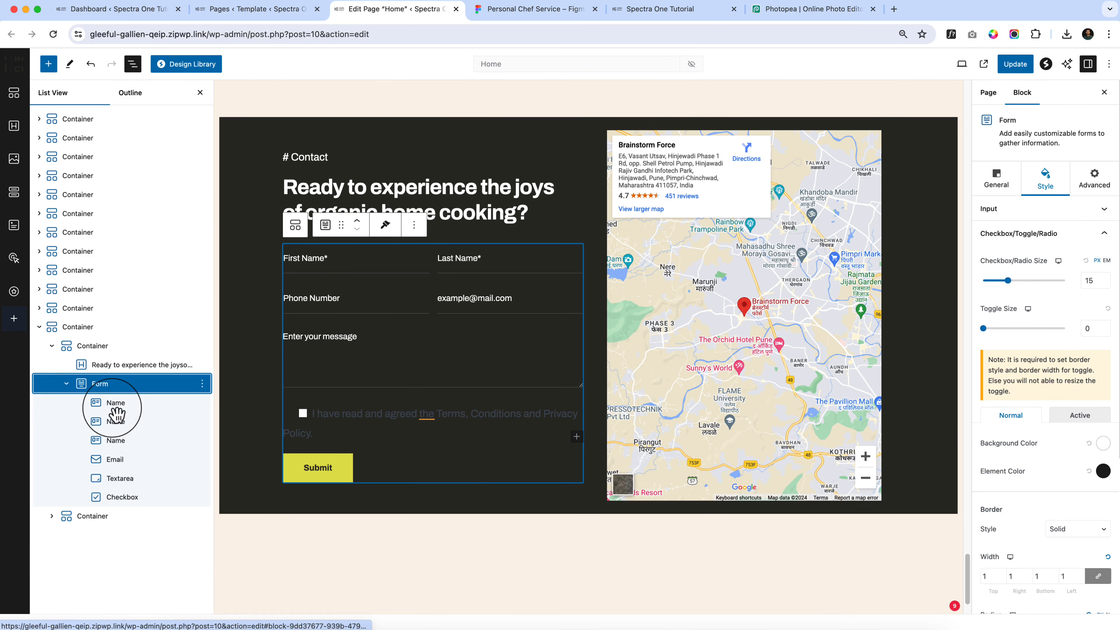
left_click(122, 479)
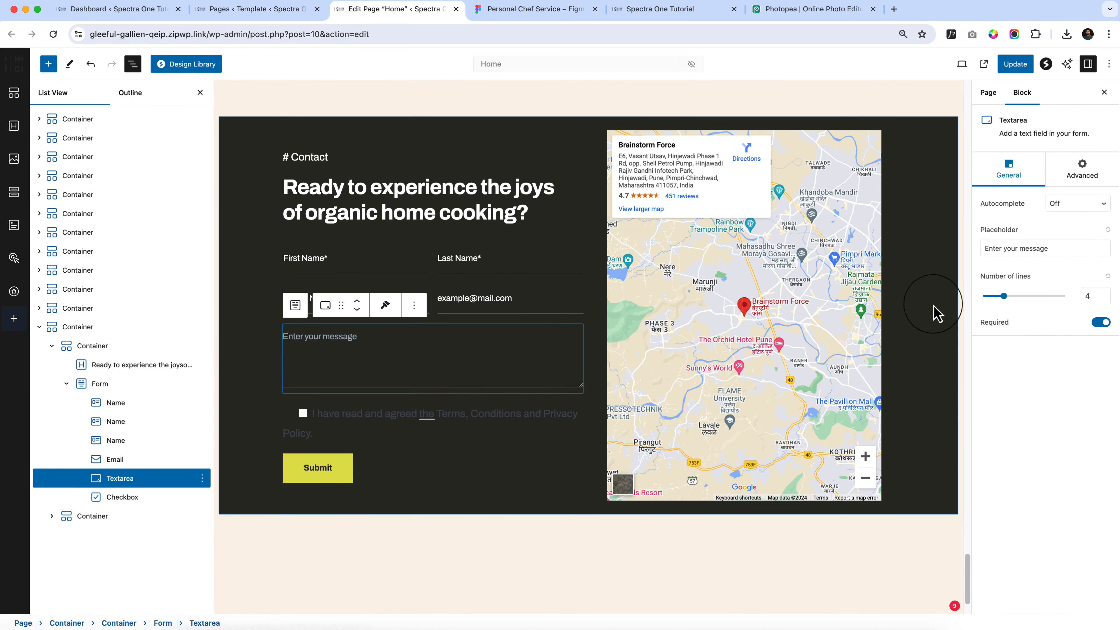
left_click_drag(1002, 297, 985, 304)
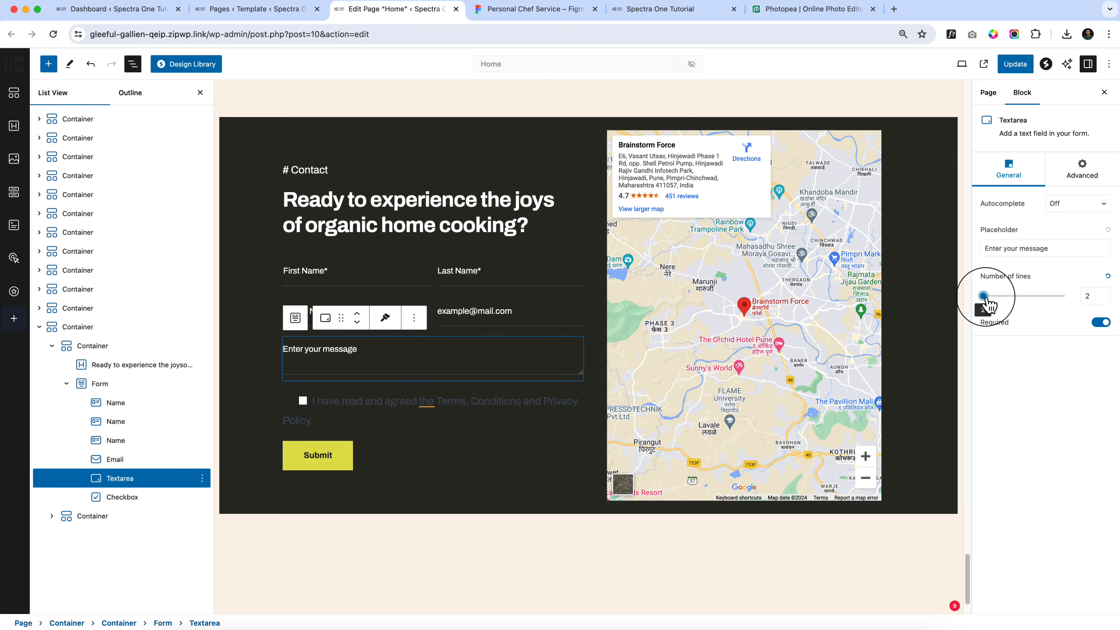
left_click(1014, 64)
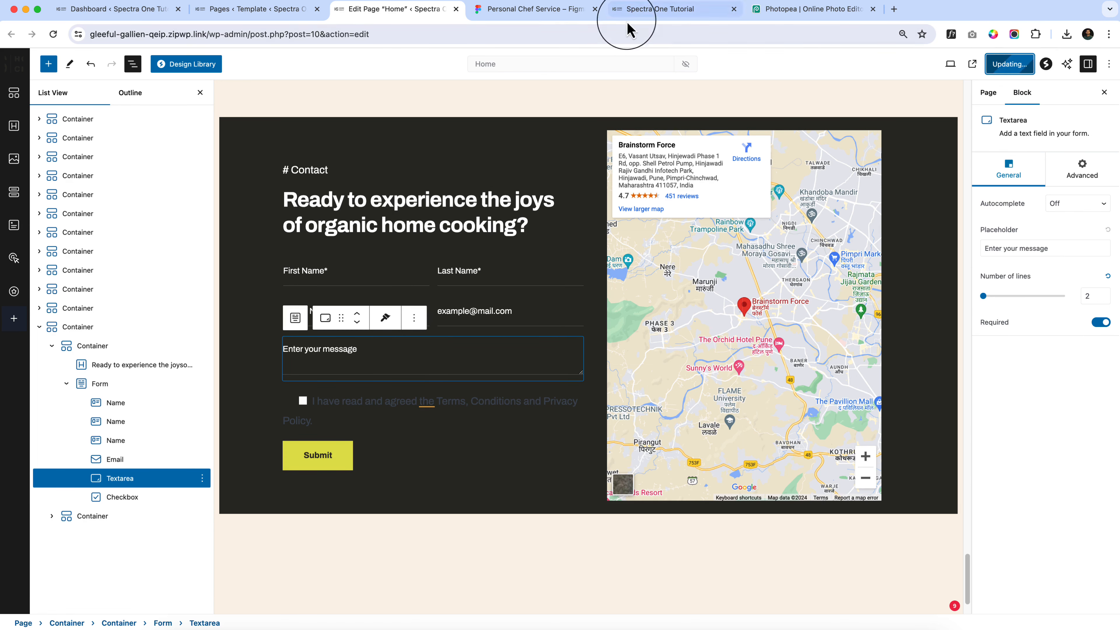
Step: Reload the live site and compare its contact section with the Figma design
left_click(555, 9)
left_click(646, 9)
left_click(645, 34)
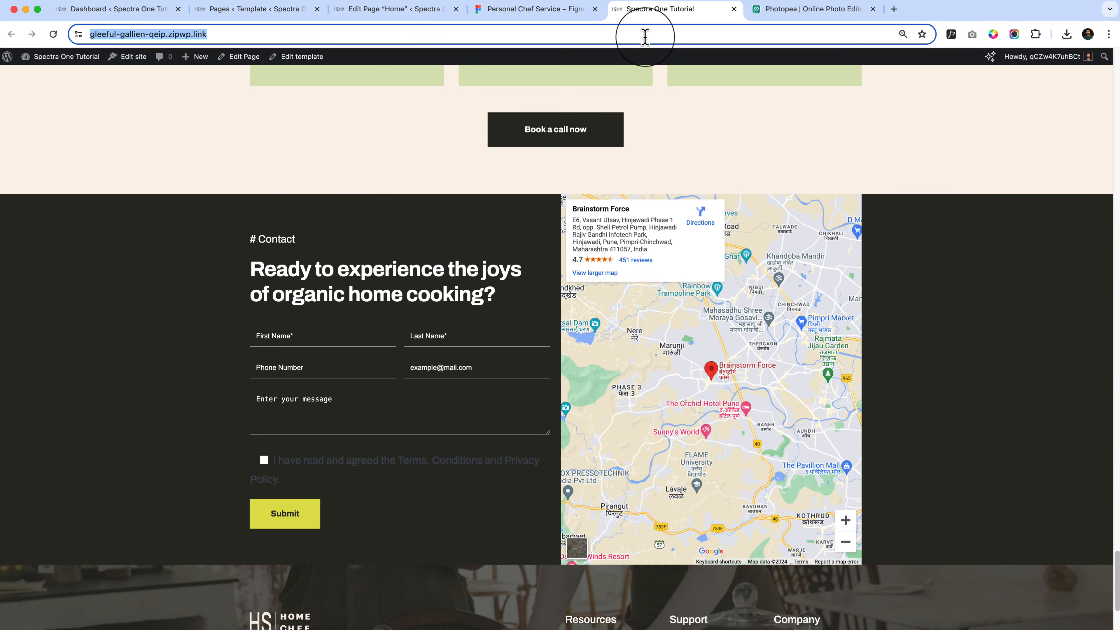
key("Return")
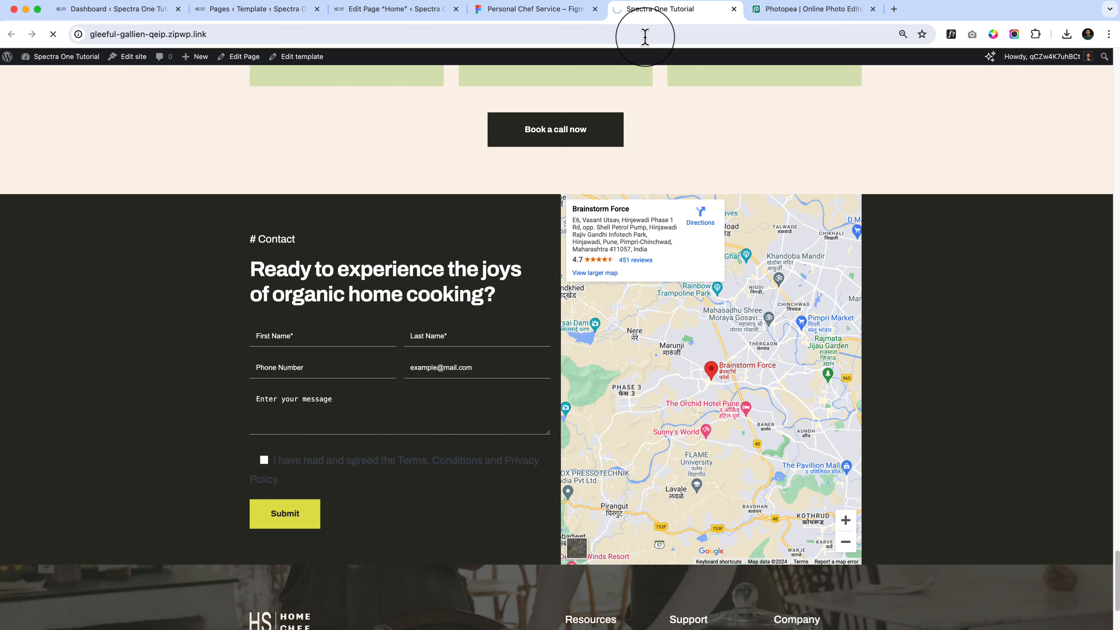
left_click(522, 18)
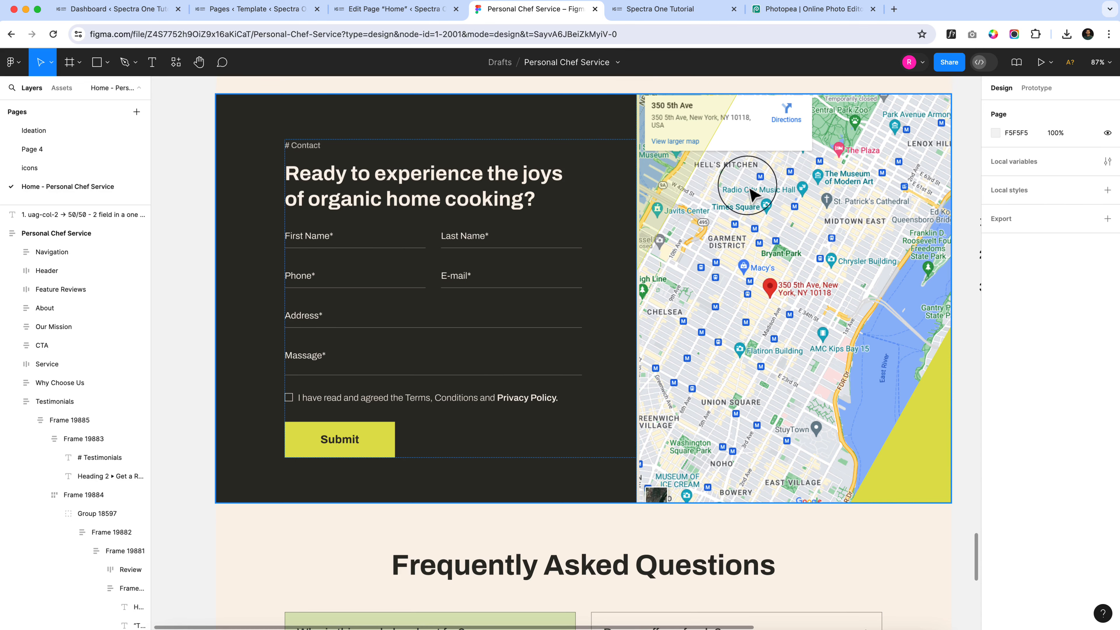
left_click(645, 10)
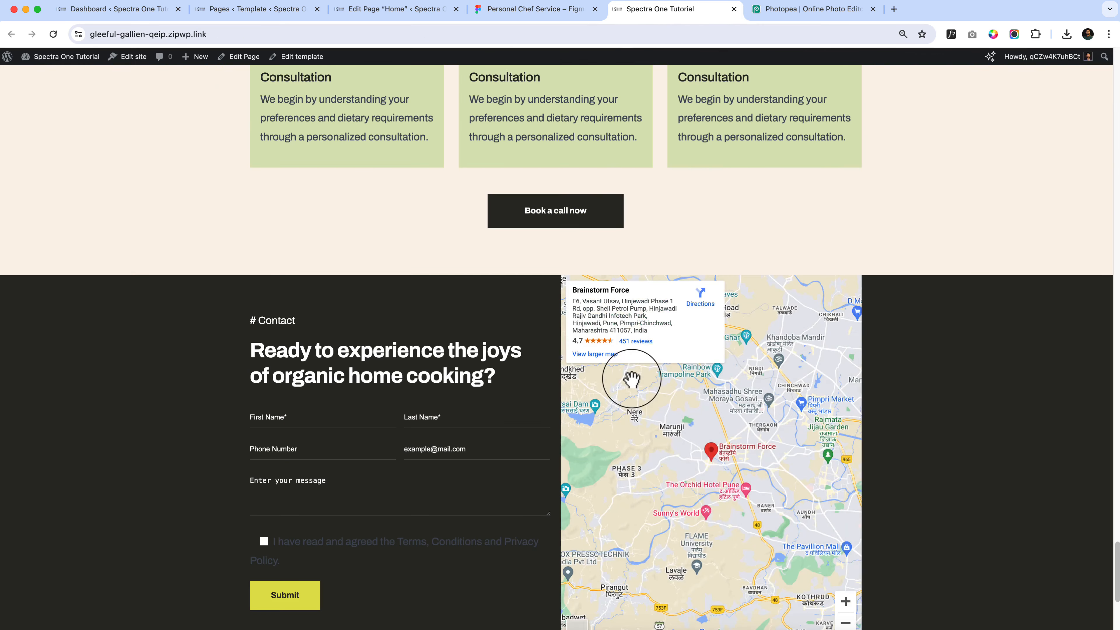
scroll(630, 381, "down", 2)
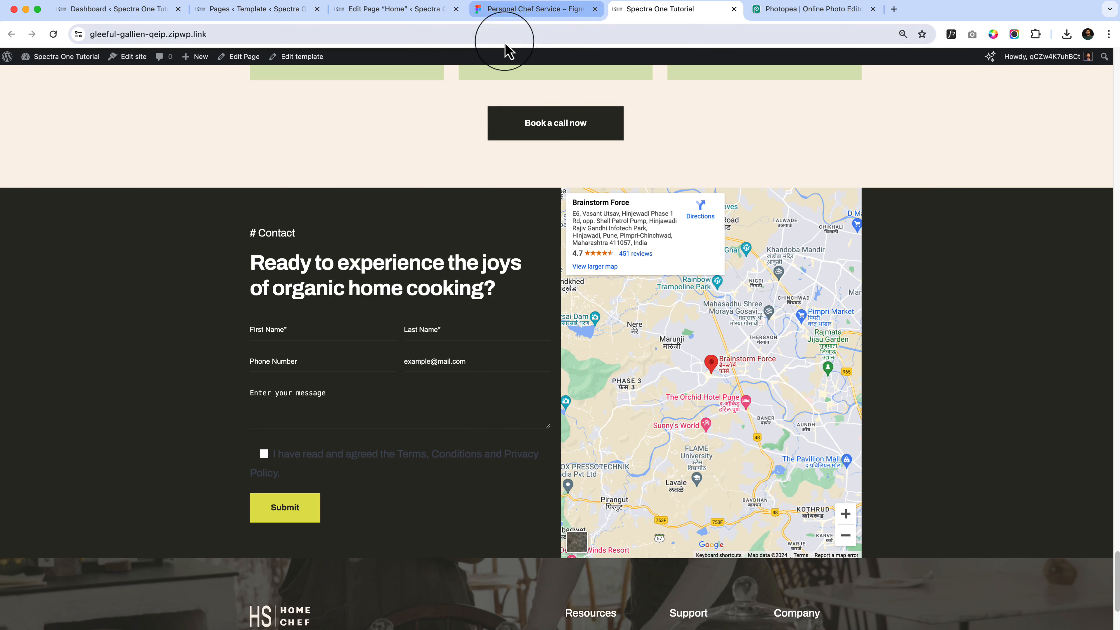
Step: Back in the page editor, set the column gap of the contact section's outer container to 50 px
left_click(418, 9)
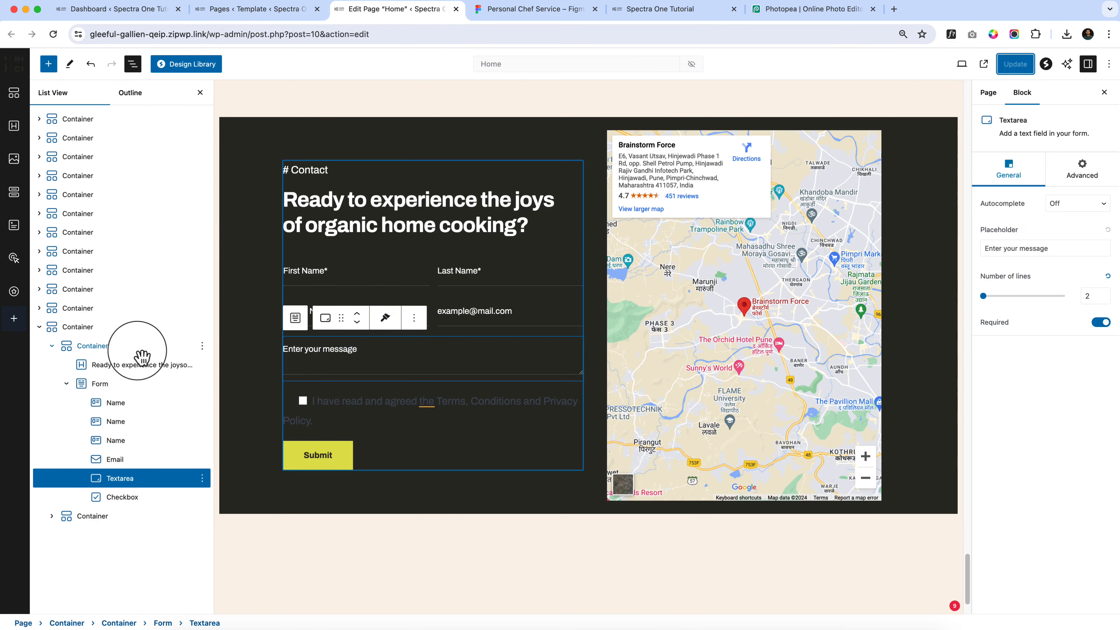
left_click(52, 345)
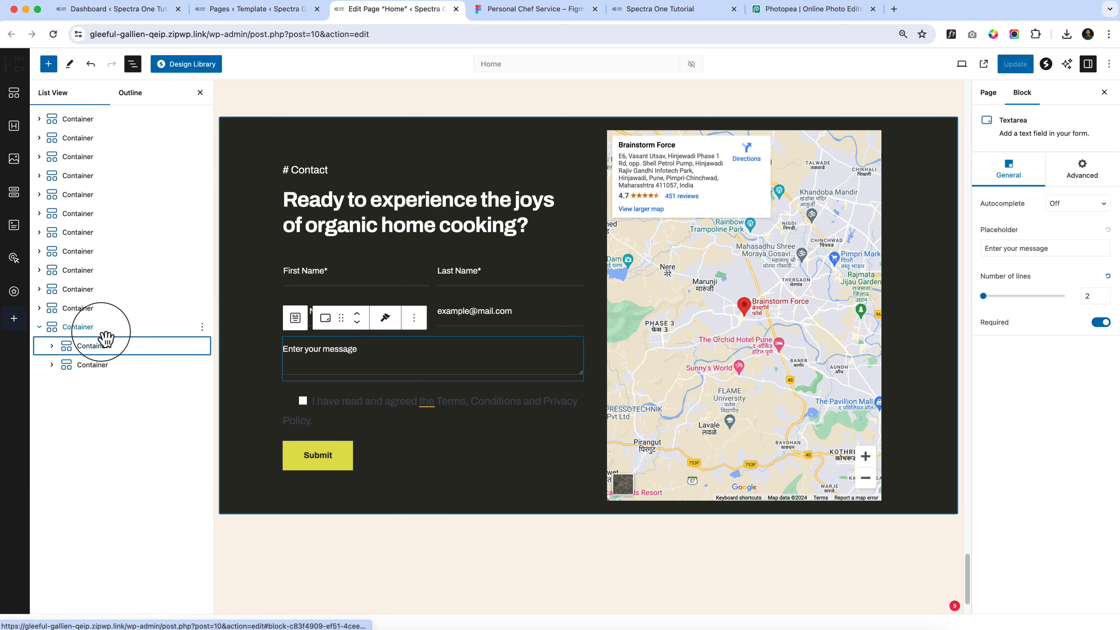
left_click(104, 329)
left_click(1045, 179)
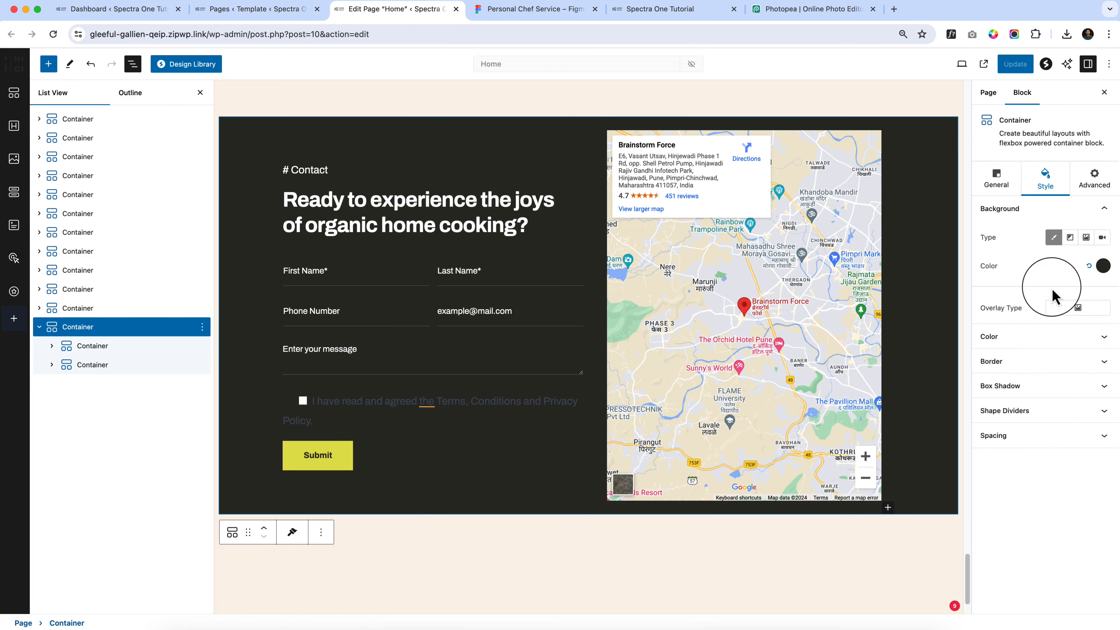
left_click(1034, 439)
left_click_drag(1022, 435, 1006, 435)
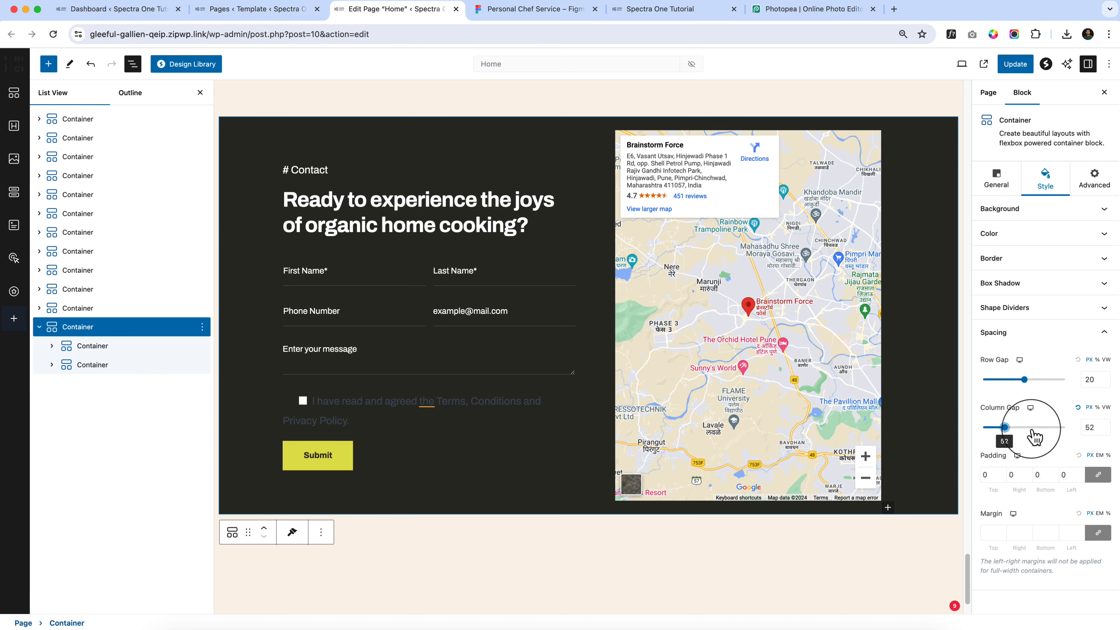
type("50")
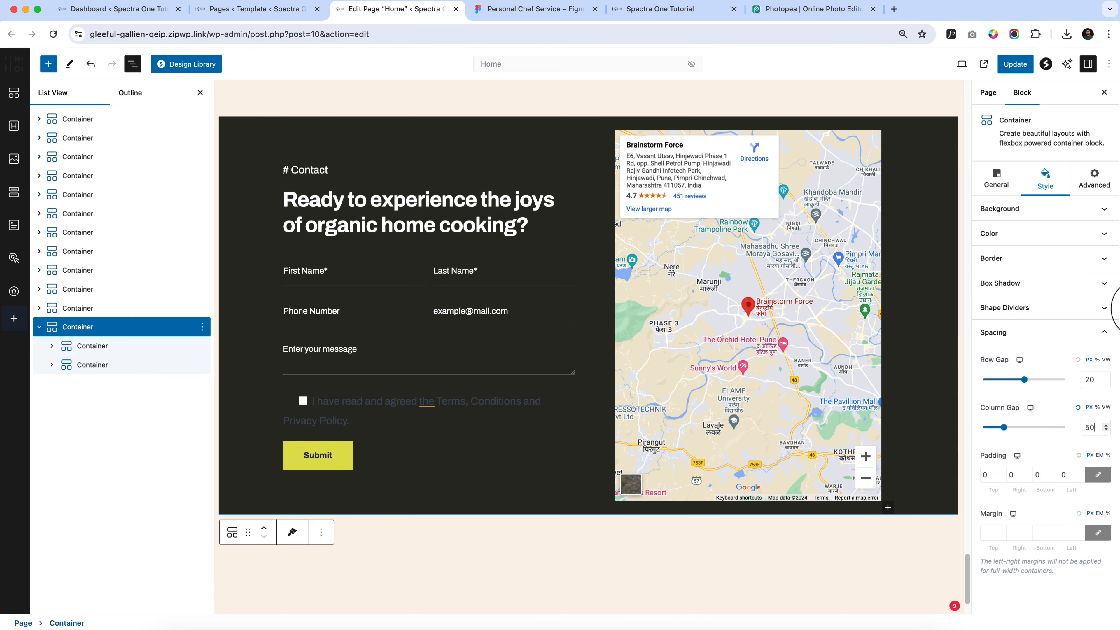